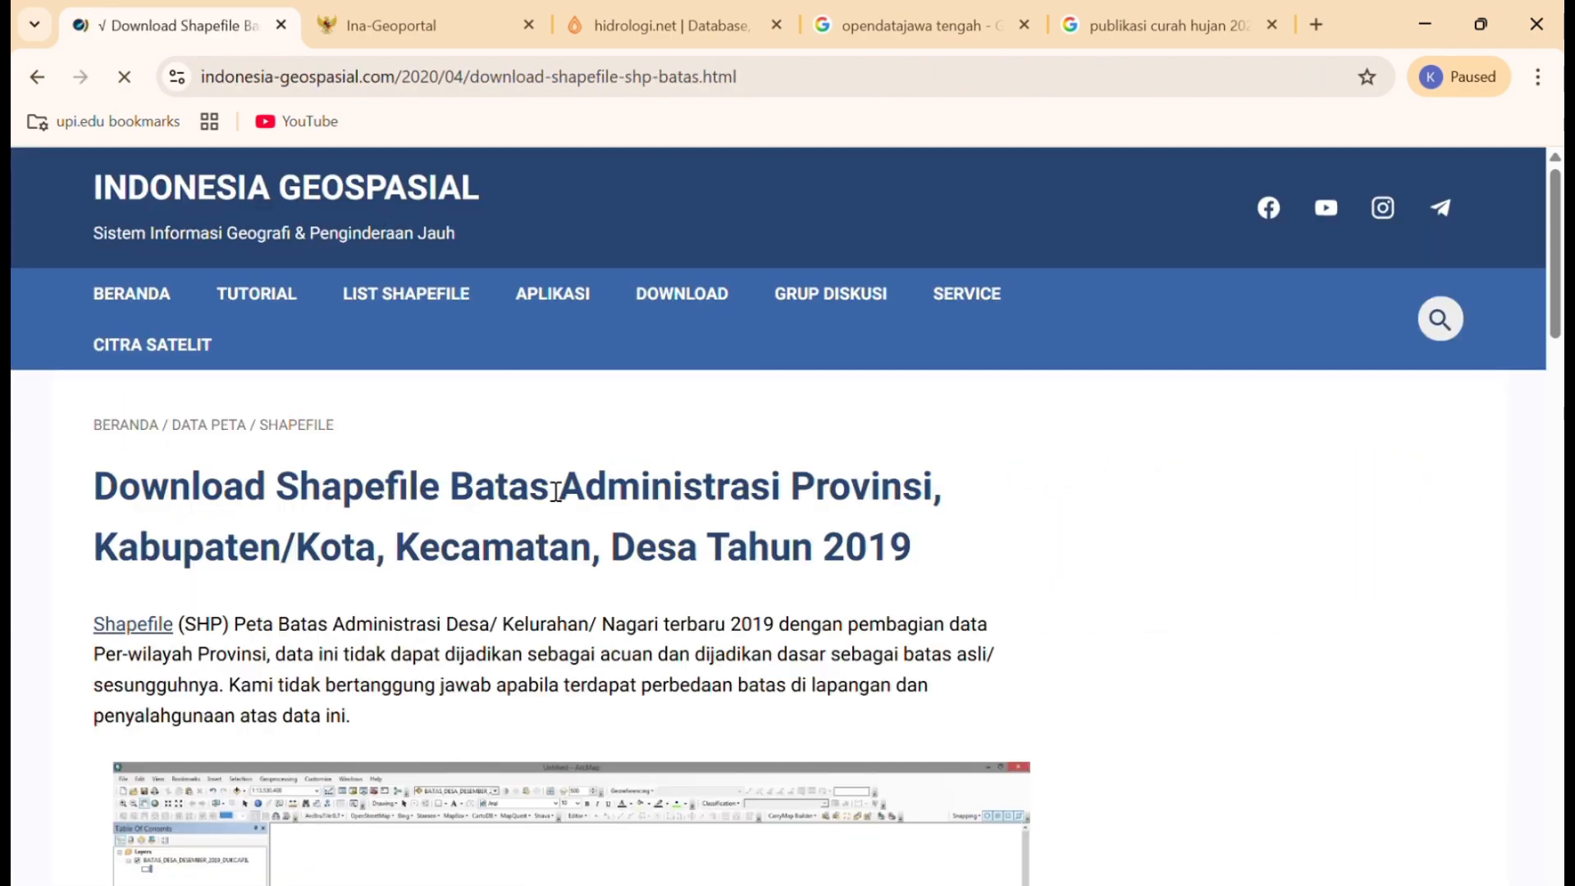
# Look through the Indonesia Geospasial page for the 2019 province, regency, district and village boundary shapefile downloads
pyautogui.scroll(-10, 563, 492)
pyautogui.scroll(-12, 562, 499)
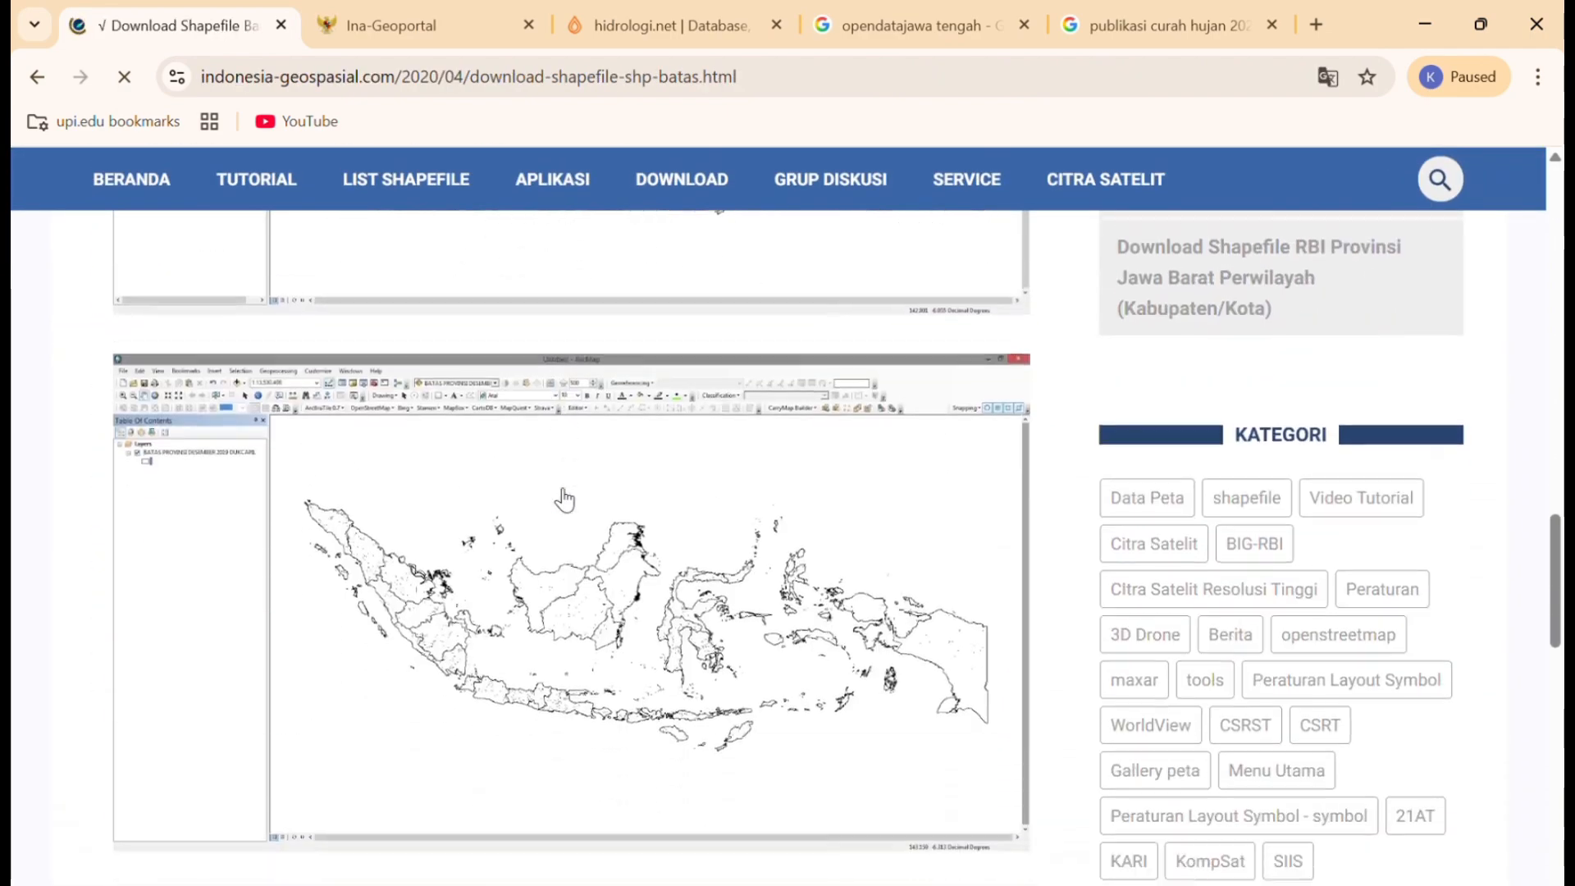
pyautogui.scroll(4, 566, 484)
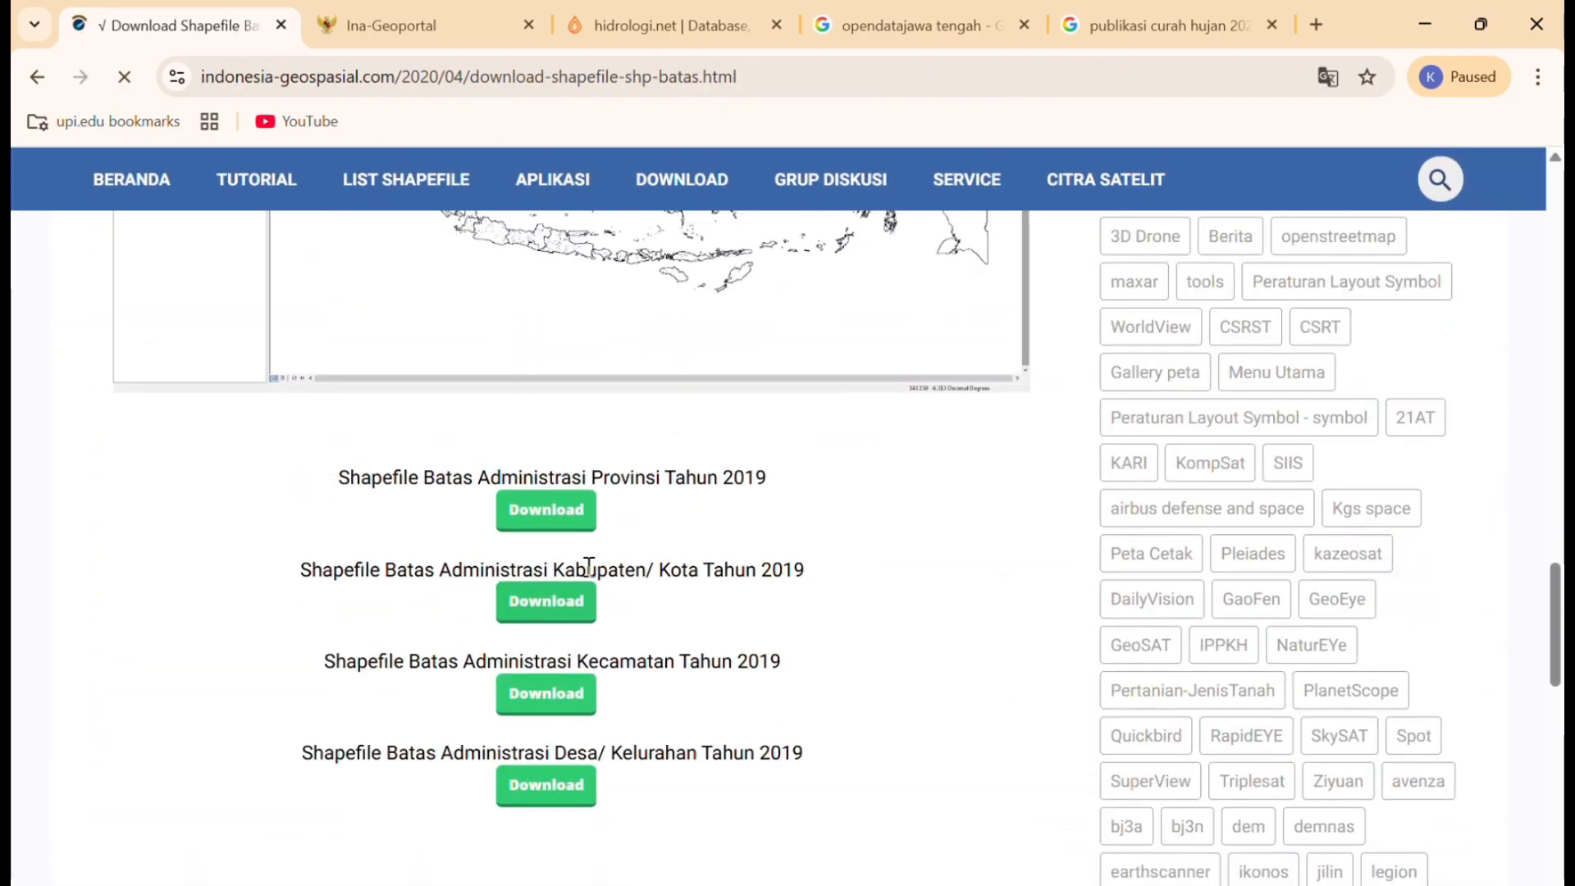
# Go to Ina-Geoportal and open the Data Batnas map from its data download catalogue
pyautogui.click(386, 25)
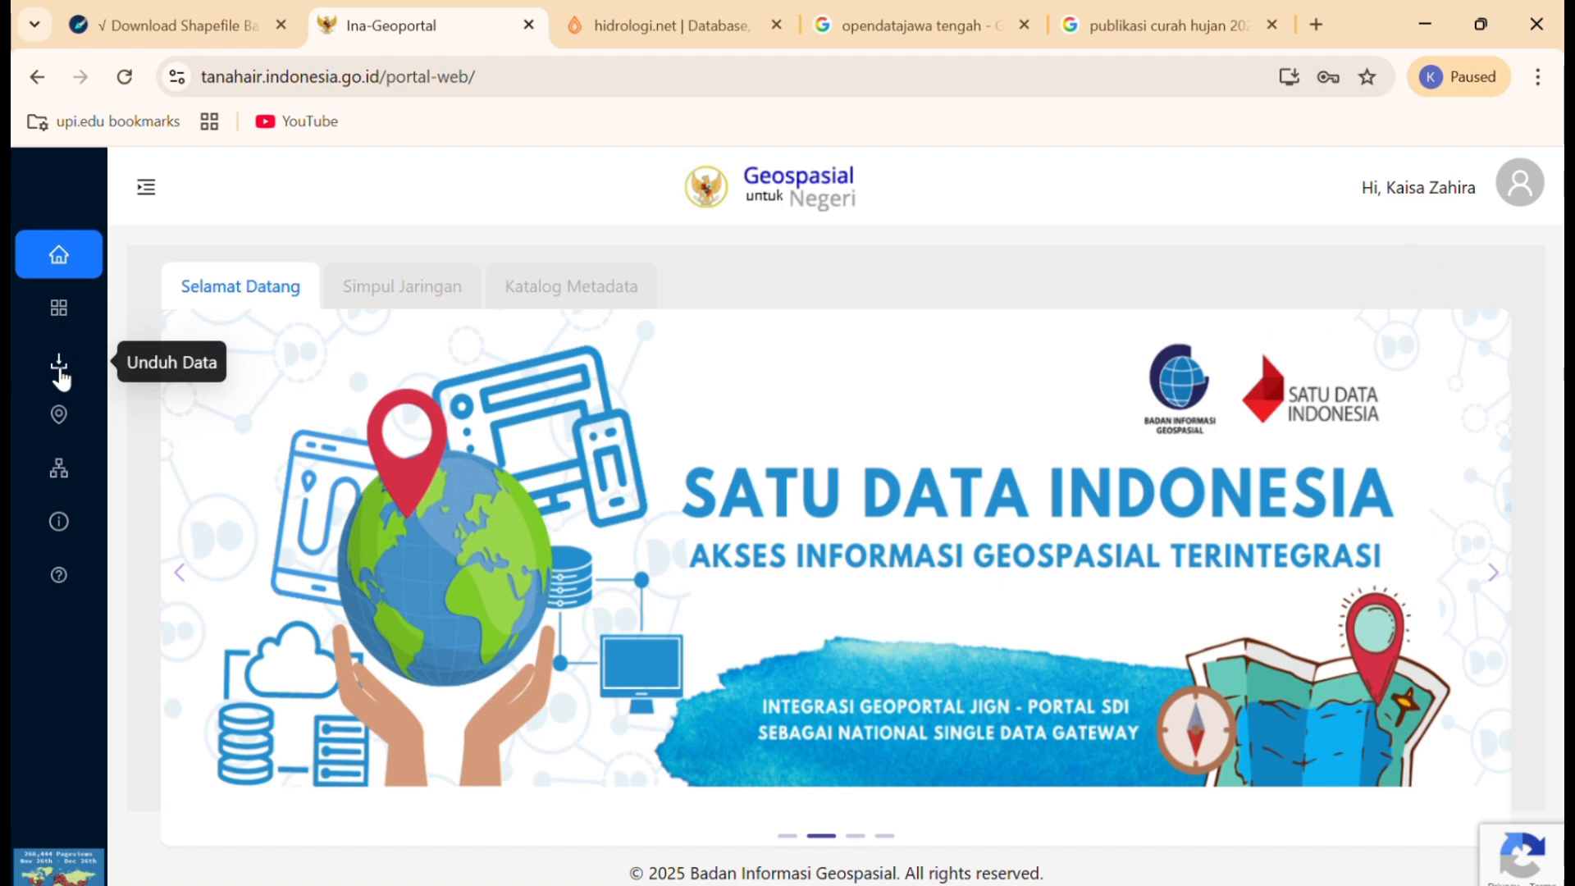
pyautogui.click(59, 366)
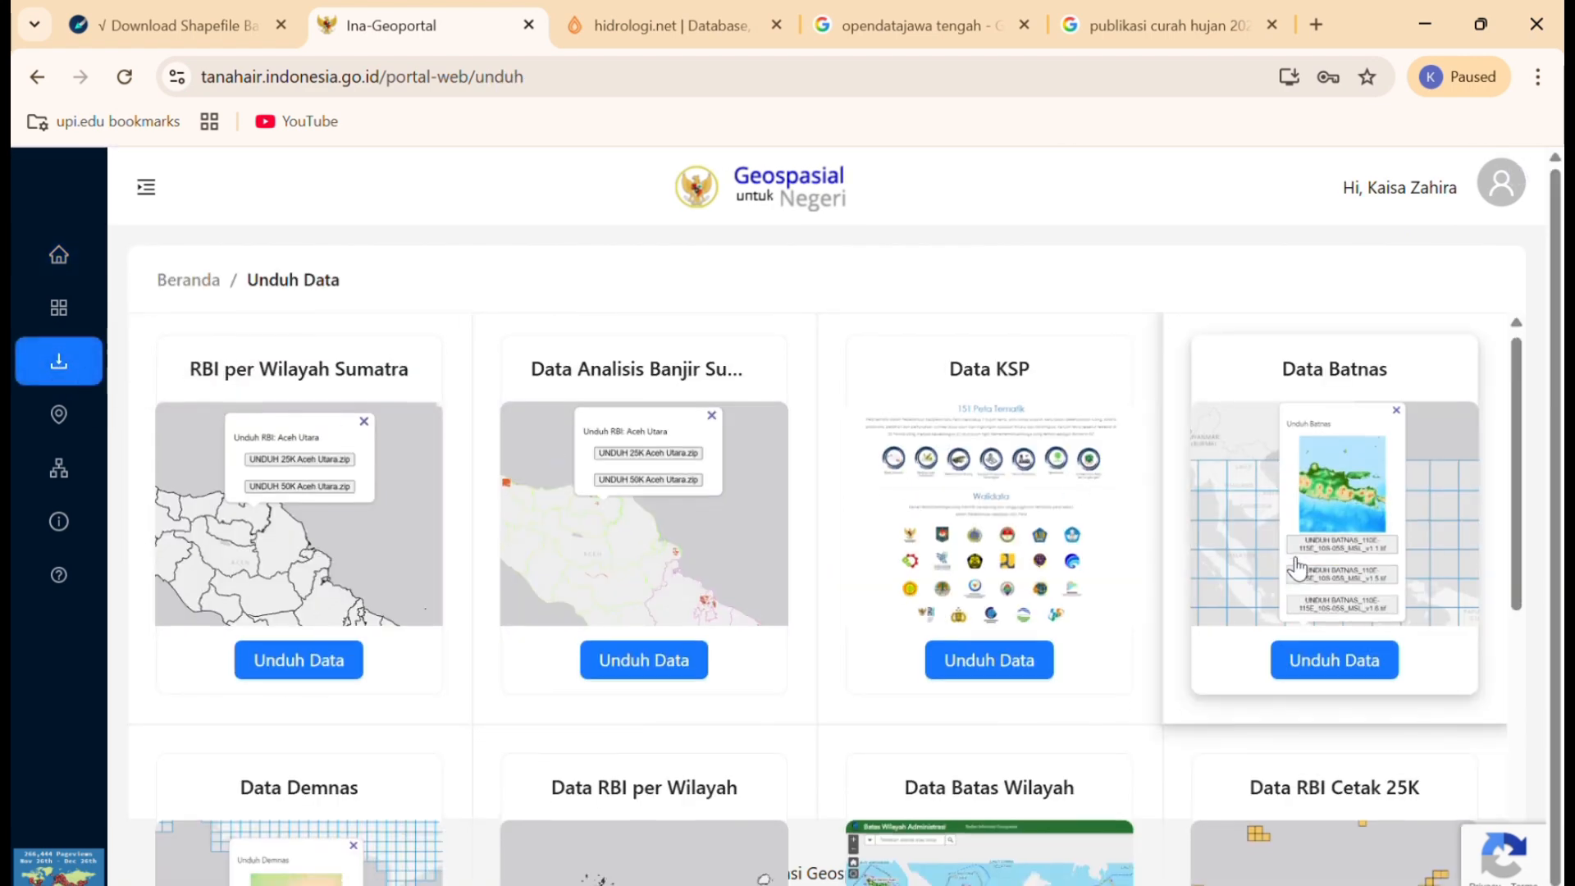
pyautogui.scroll(-2, 1296, 566)
pyautogui.scroll(2, 1297, 566)
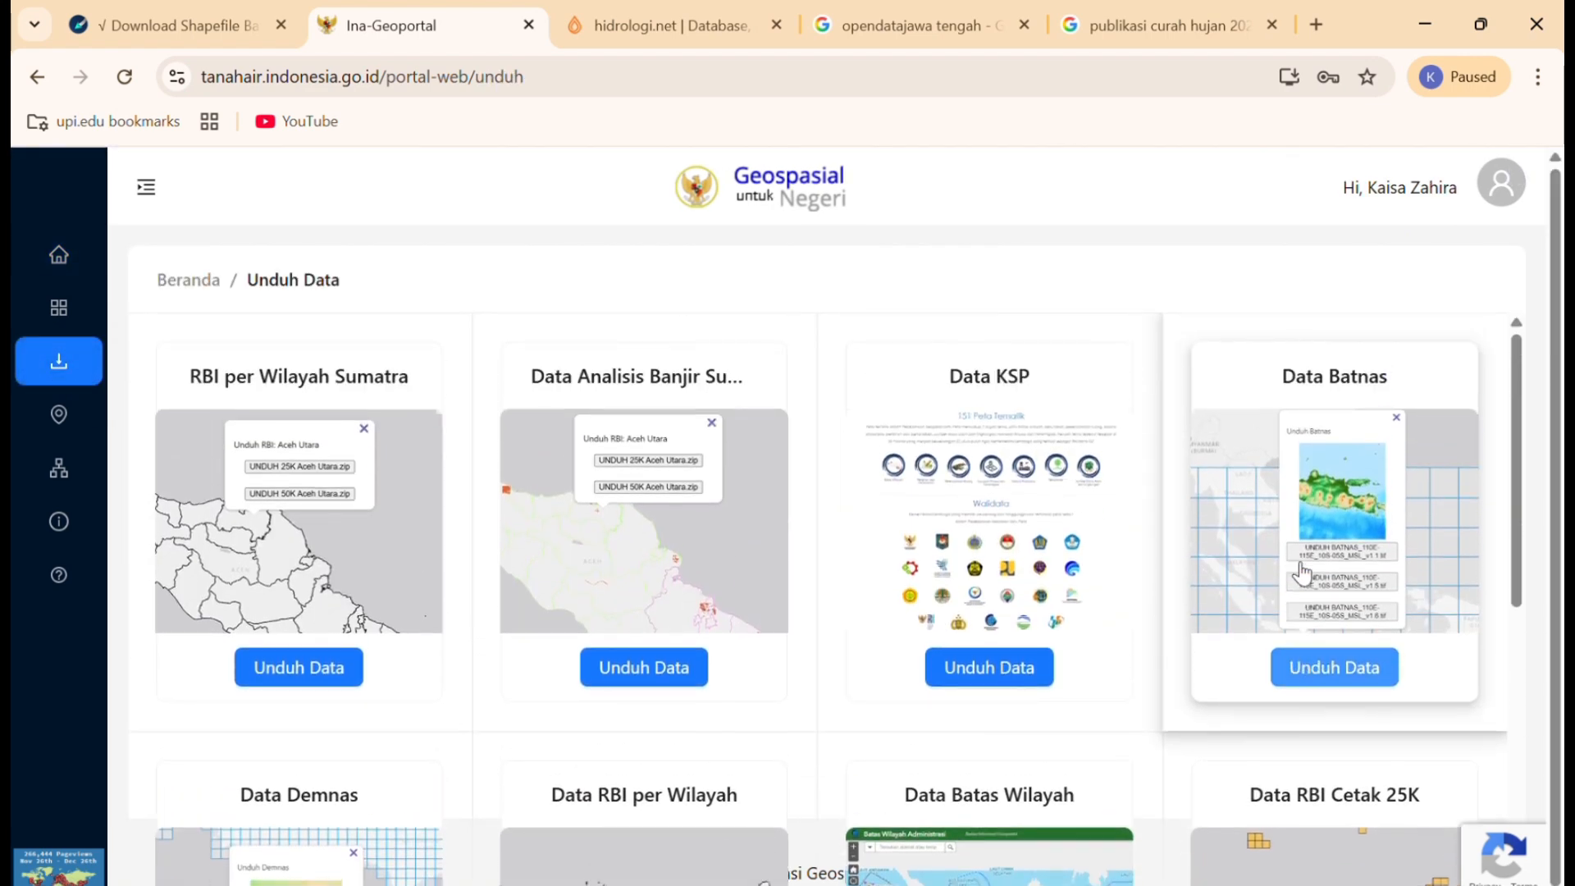
pyautogui.click(1327, 666)
# Search the Batnas map for the location "jawa tengah" and choose the first suggested result
pyautogui.click(264, 362)
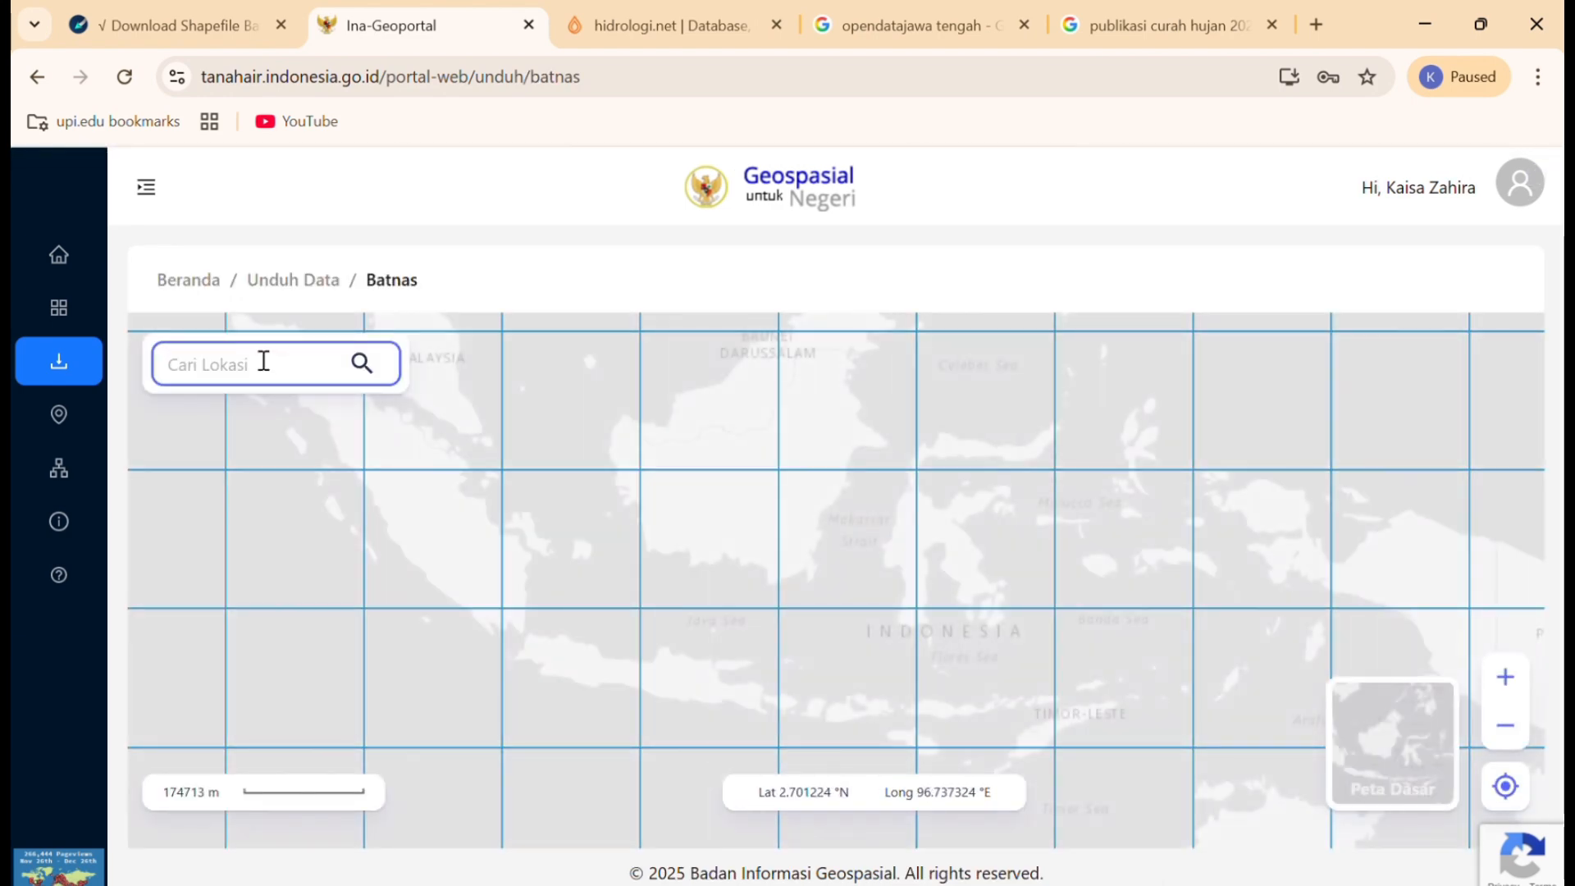
pyautogui.write('j')
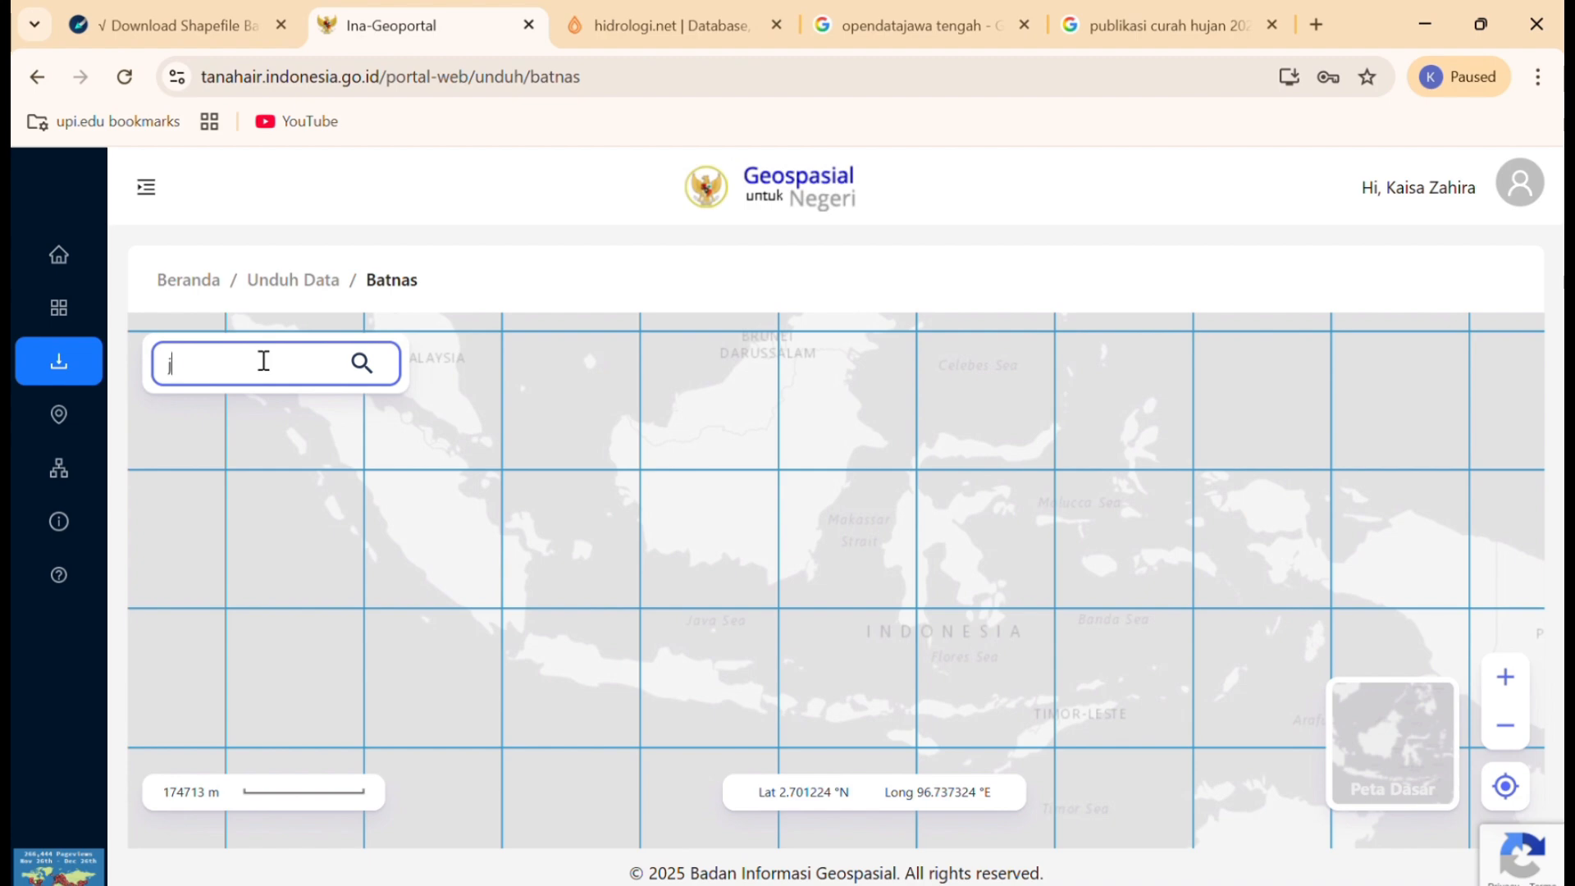
pyautogui.write('awa ten')
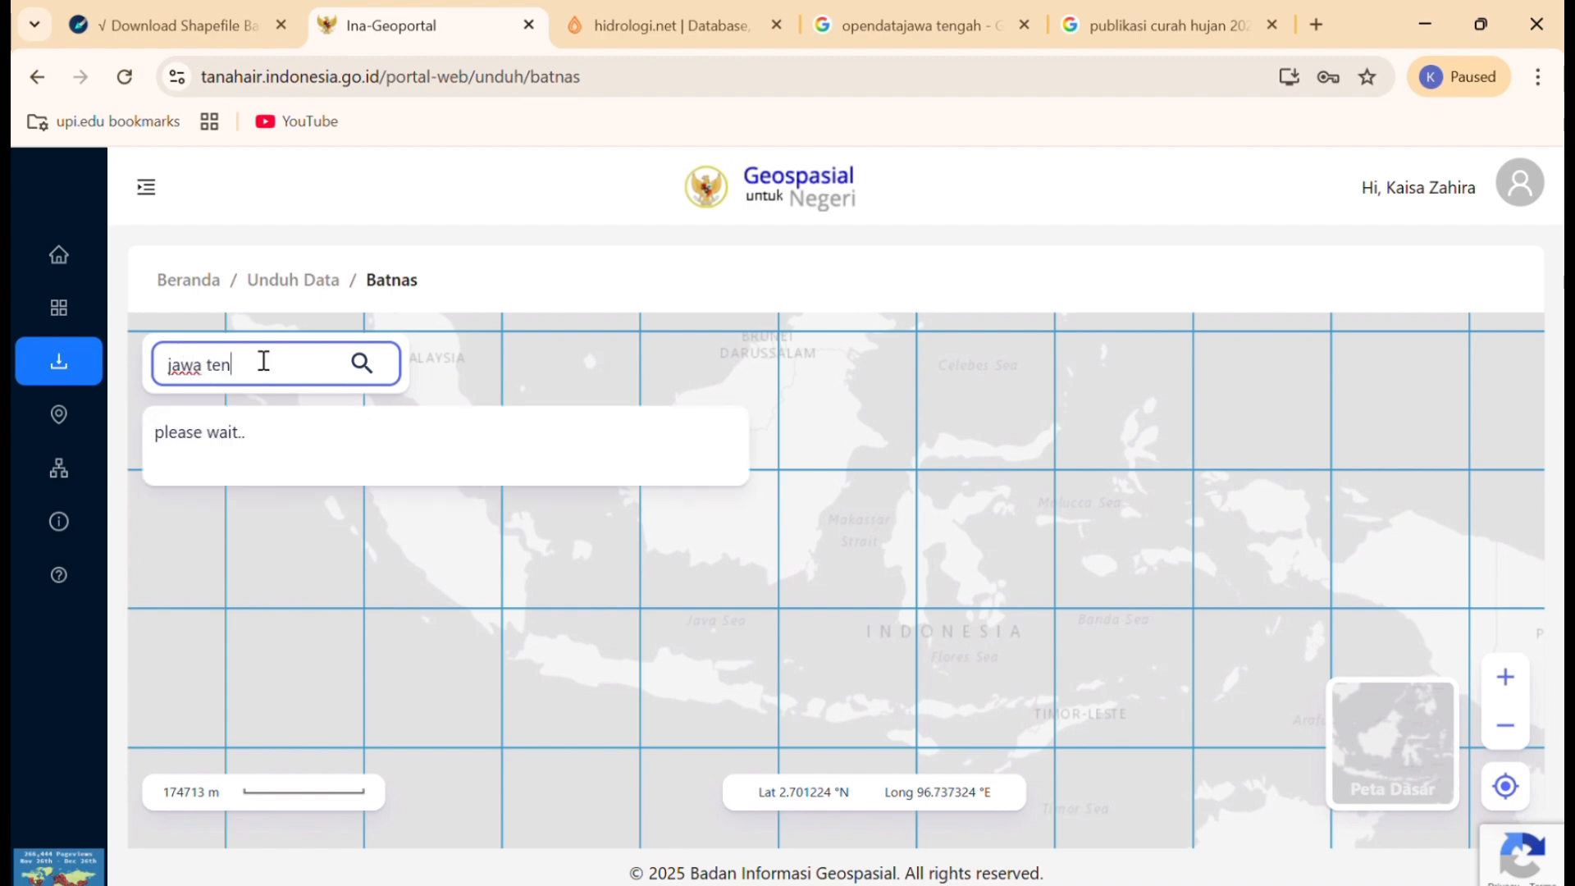
pyautogui.write('gah')
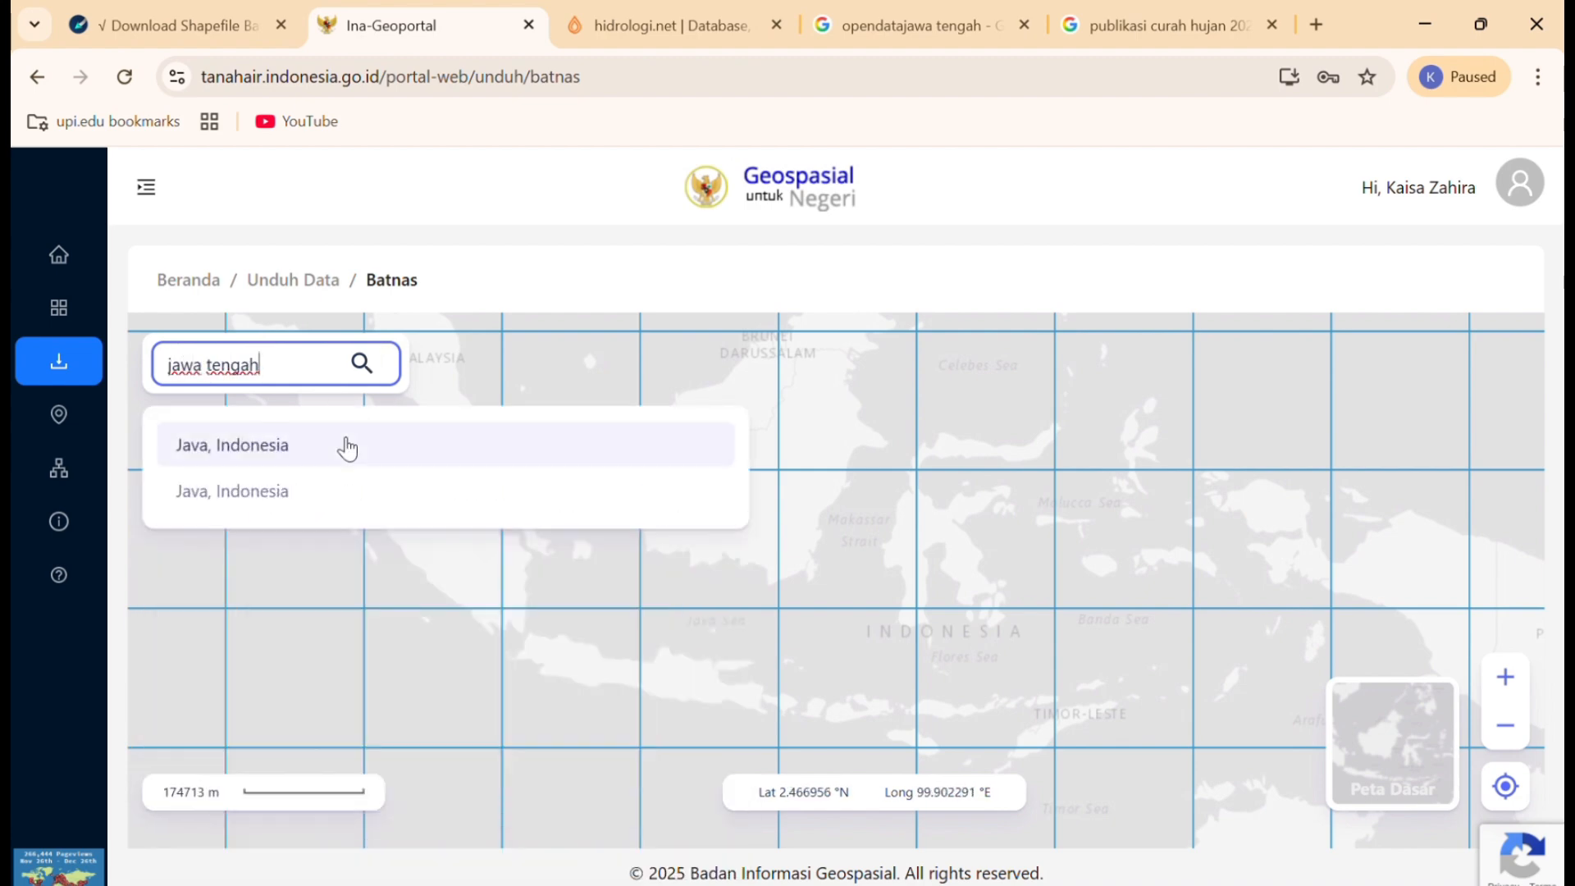
pyautogui.click(341, 446)
# View the Batnas download options for the 105E-110E, 10S-05S tile, close them and bring all of Java into view
pyautogui.scroll(-10, 712, 698)
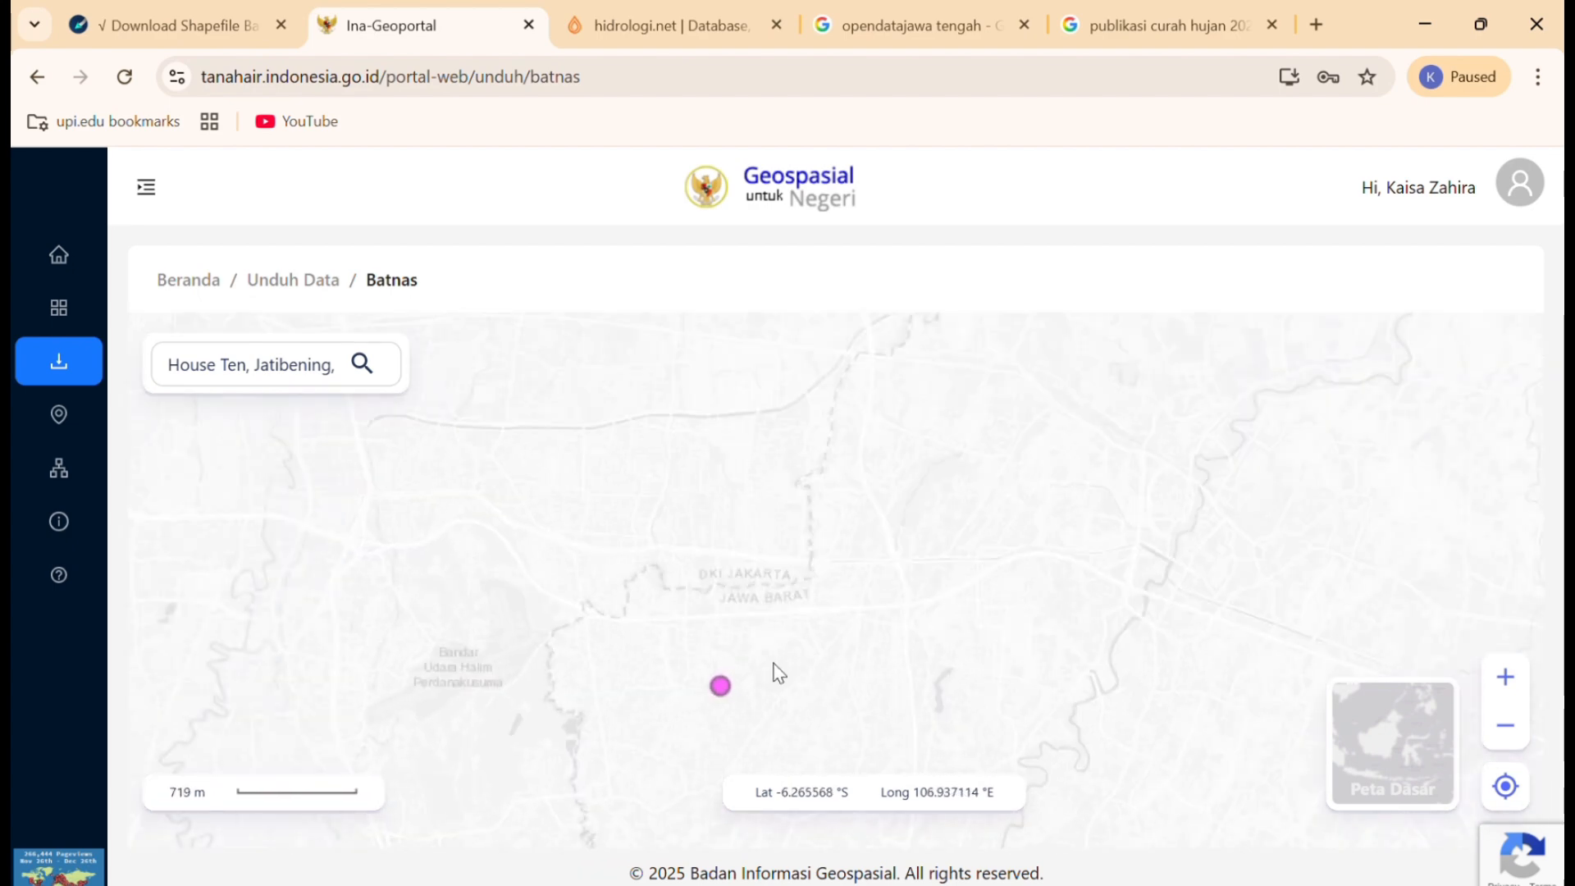
pyautogui.scroll(-1, 878, 699)
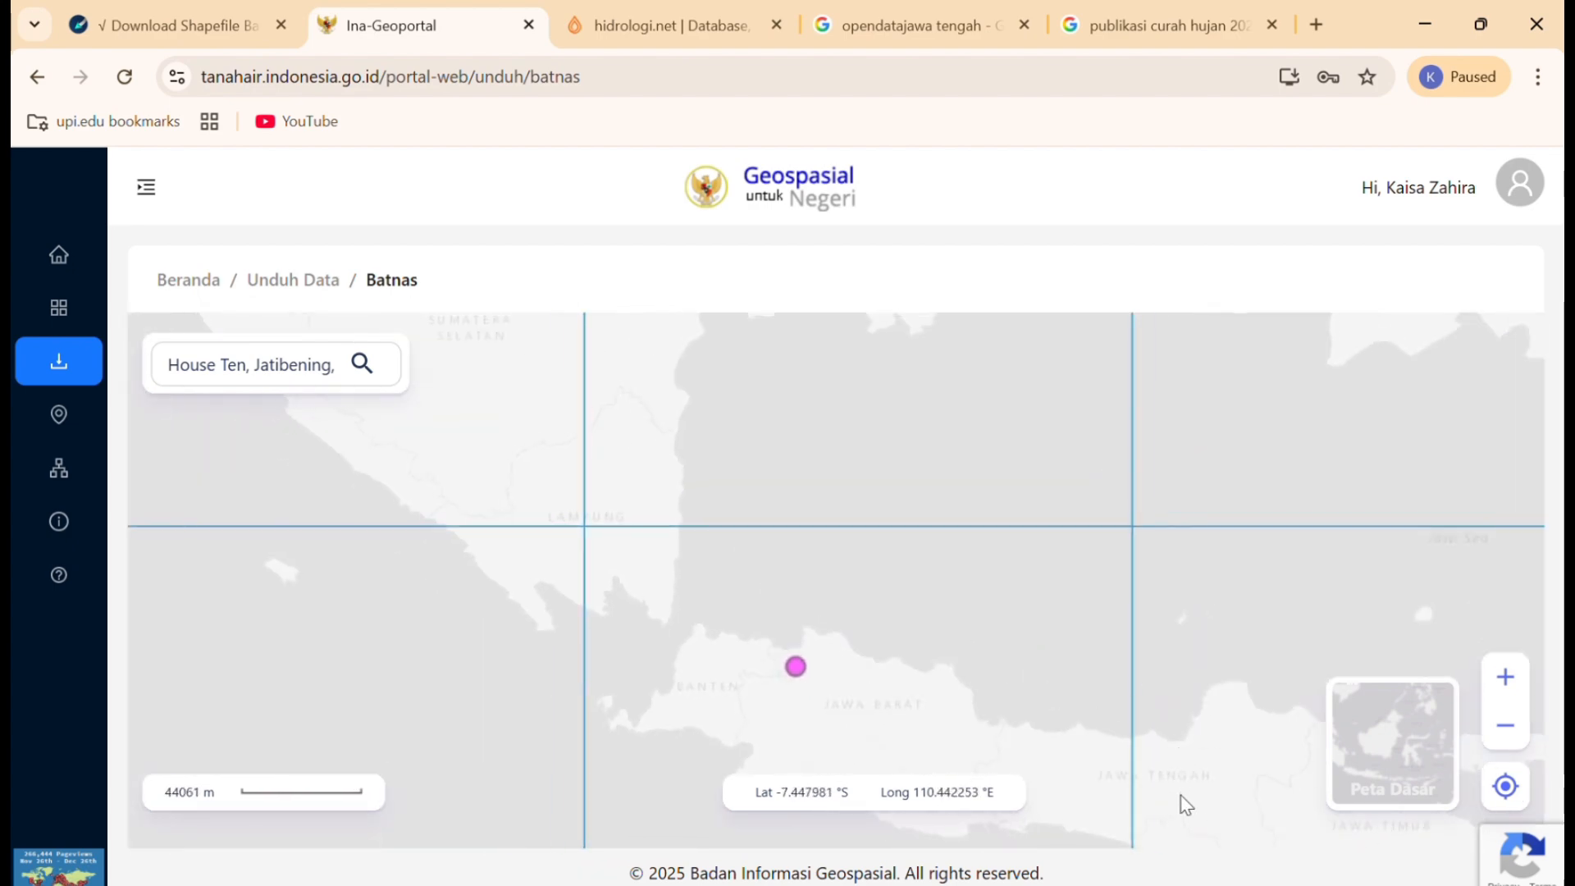
pyautogui.moveTo(1181, 802); pyautogui.dragTo(830, 549)
pyautogui.click(704, 548)
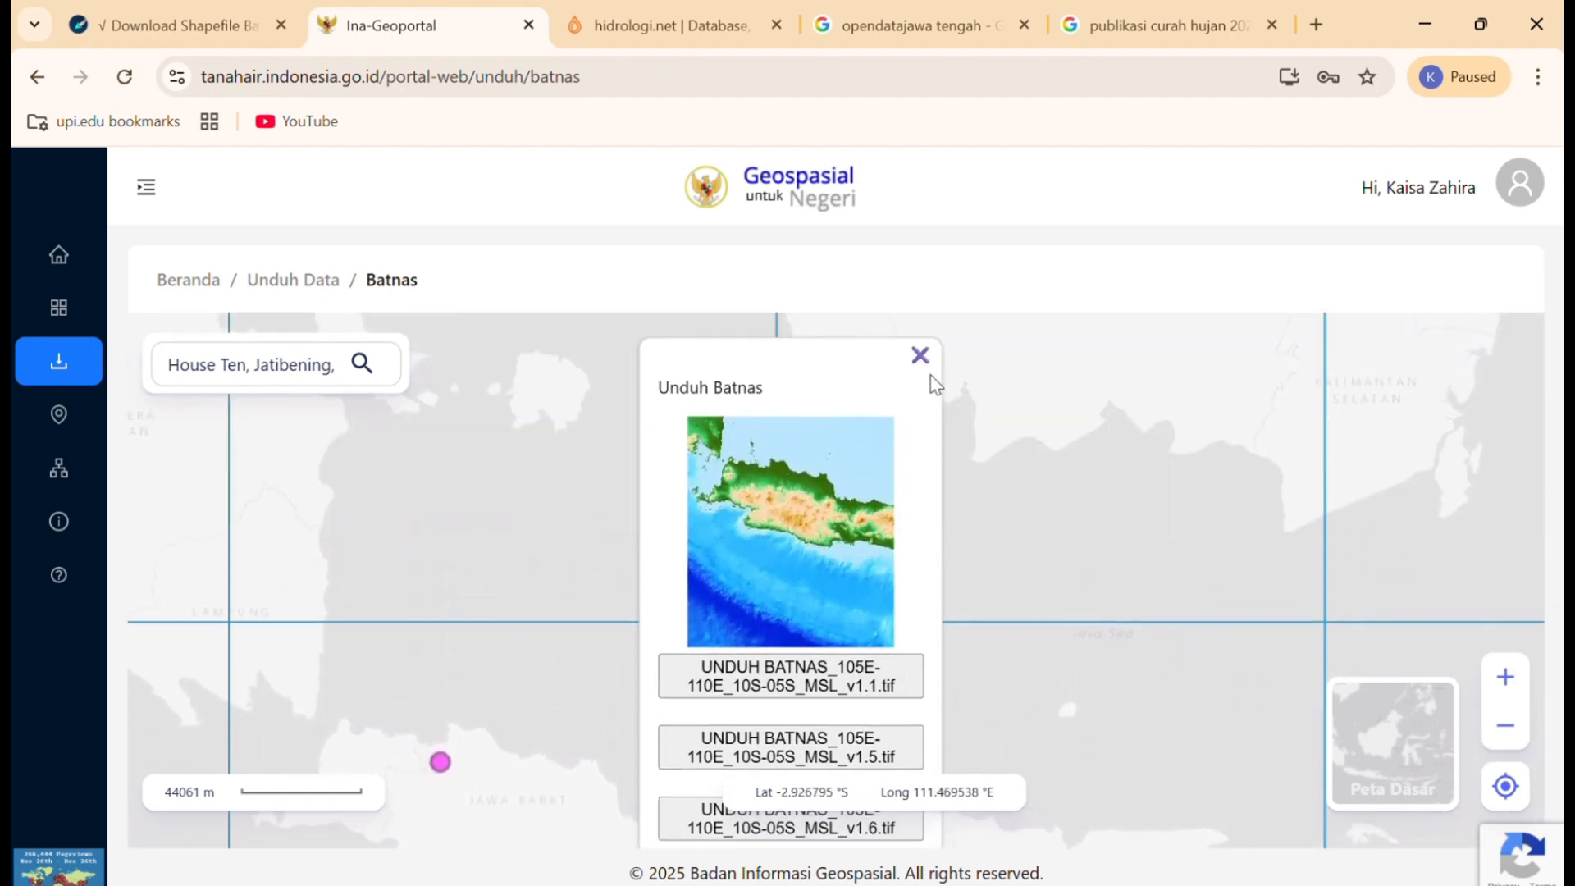
pyautogui.click(919, 356)
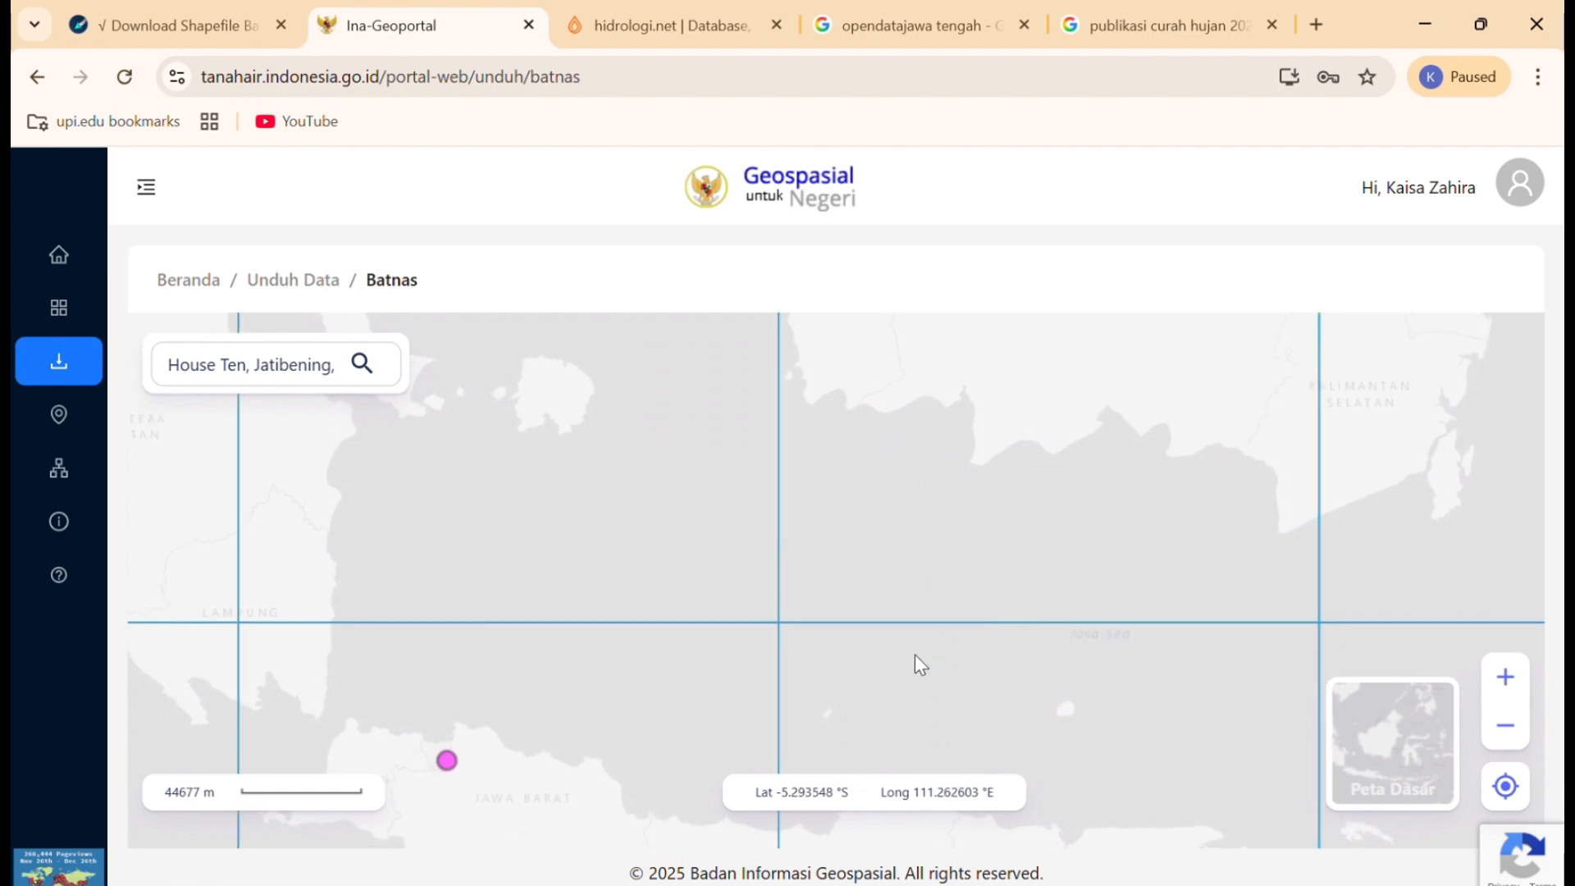
pyautogui.scroll(-2, 914, 657)
pyautogui.moveTo(919, 703); pyautogui.dragTo(870, 504)
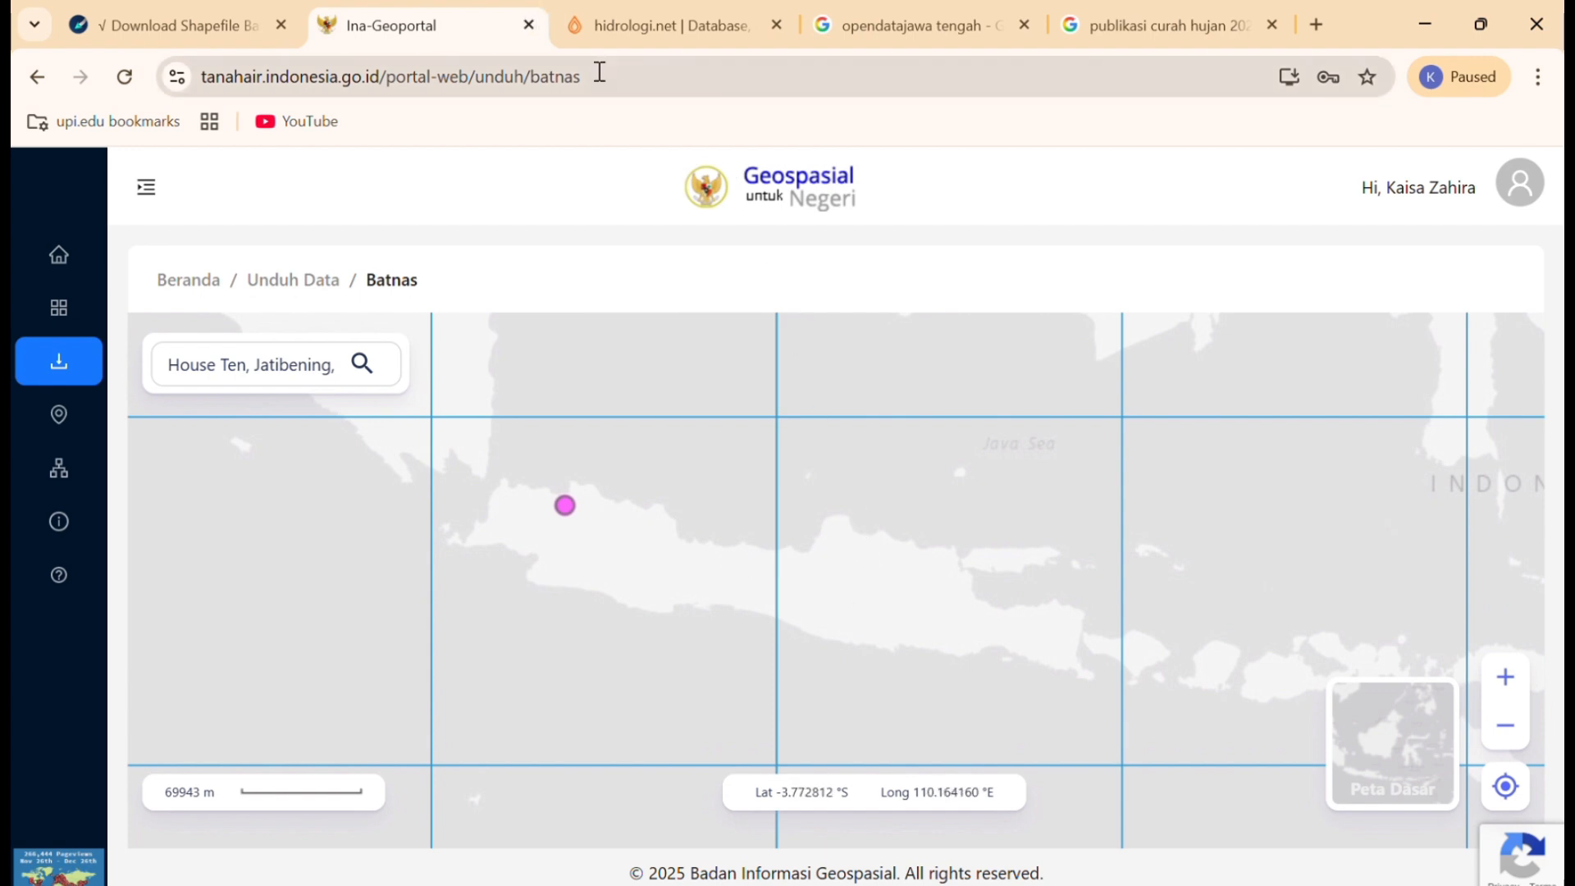
# Open the rainfall station list on hidrologi.net and check its province and regency filters and station table
pyautogui.click(722, 26)
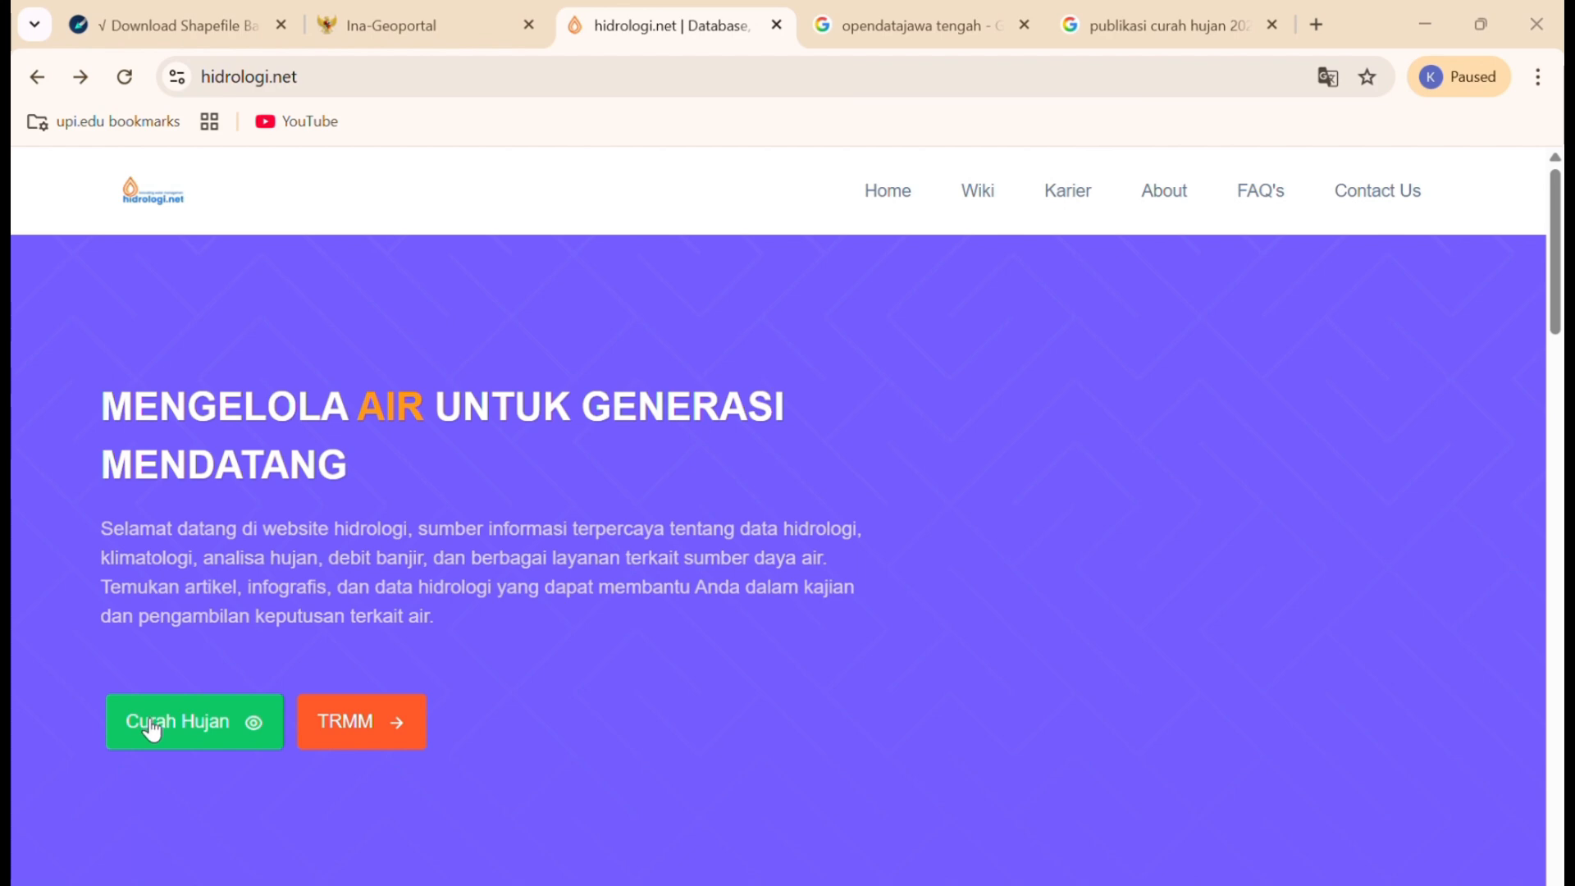
pyautogui.scroll(-4, 602, 643)
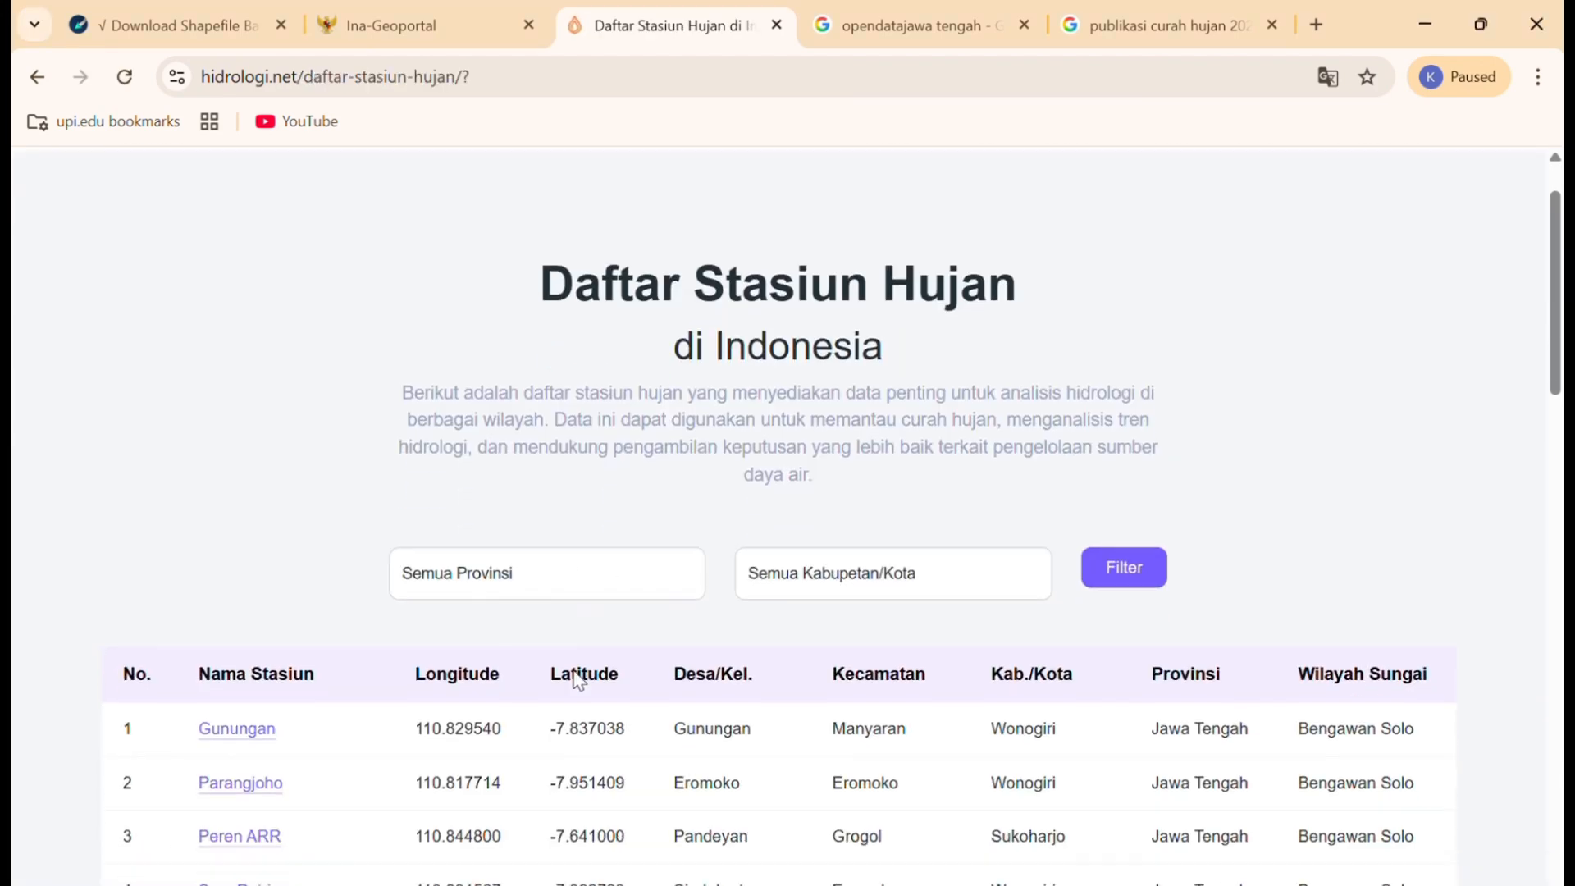
pyautogui.click(554, 327)
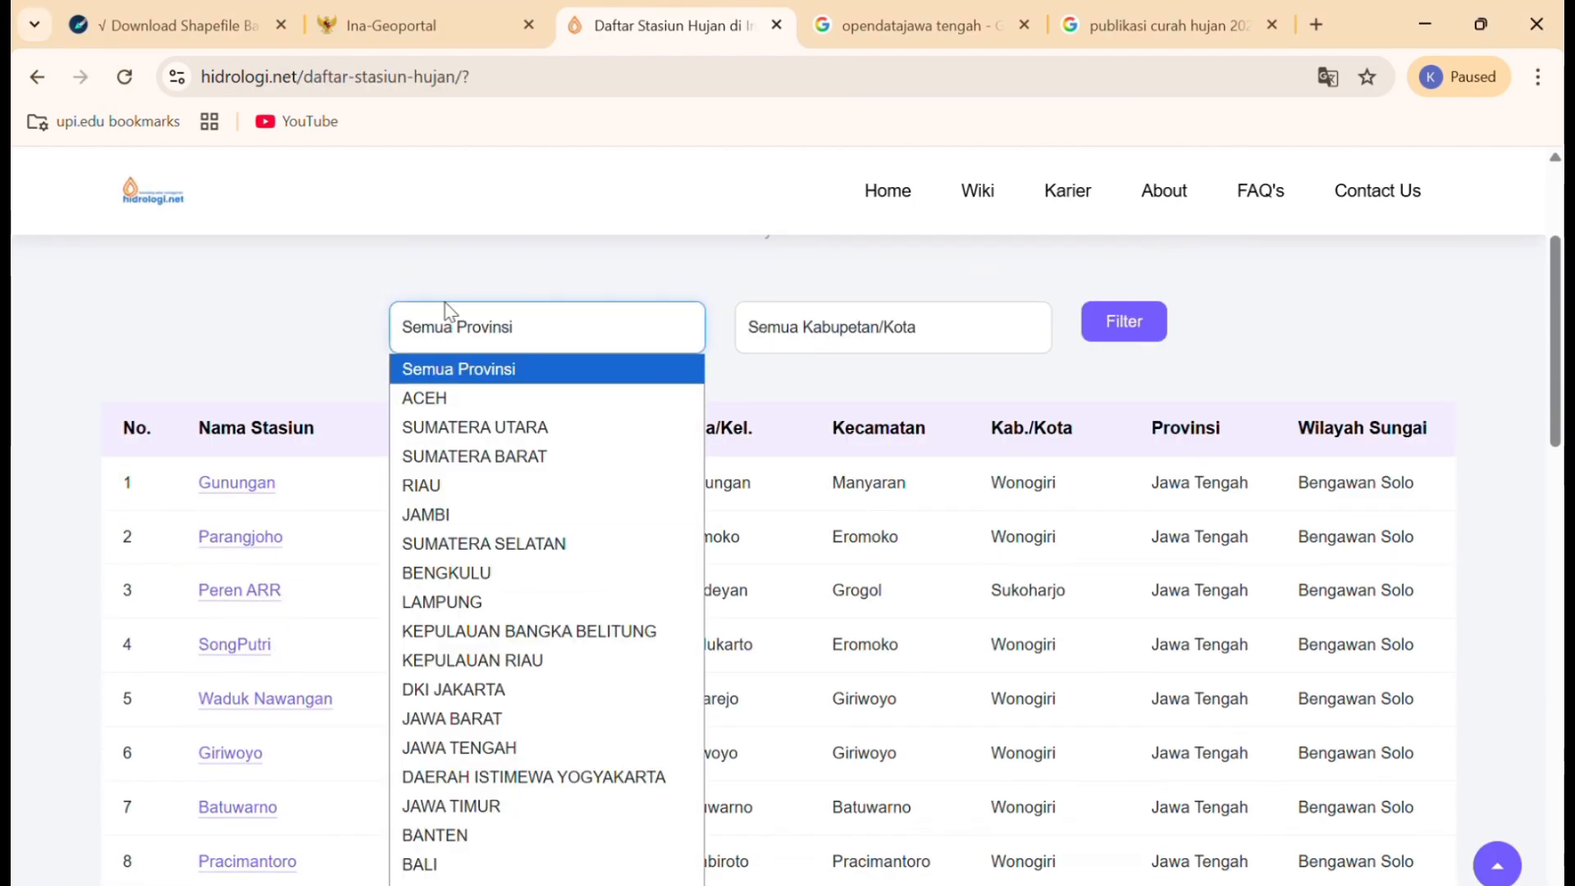
pyautogui.click(458, 367)
pyautogui.click(872, 345)
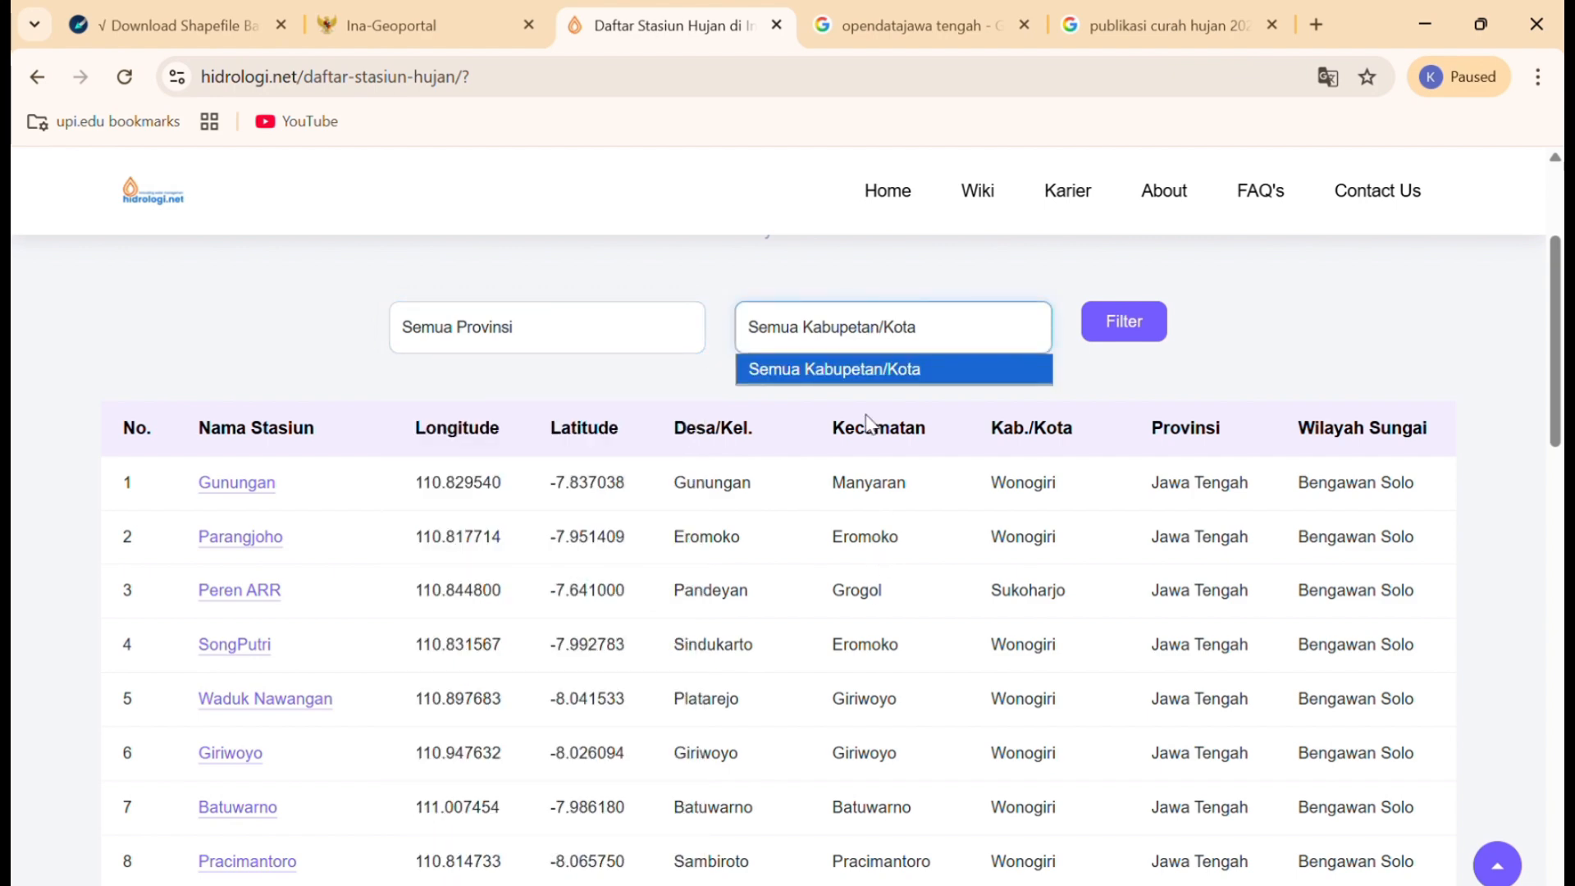
pyautogui.scroll(-15, 348, 624)
pyautogui.scroll(20, 487, 599)
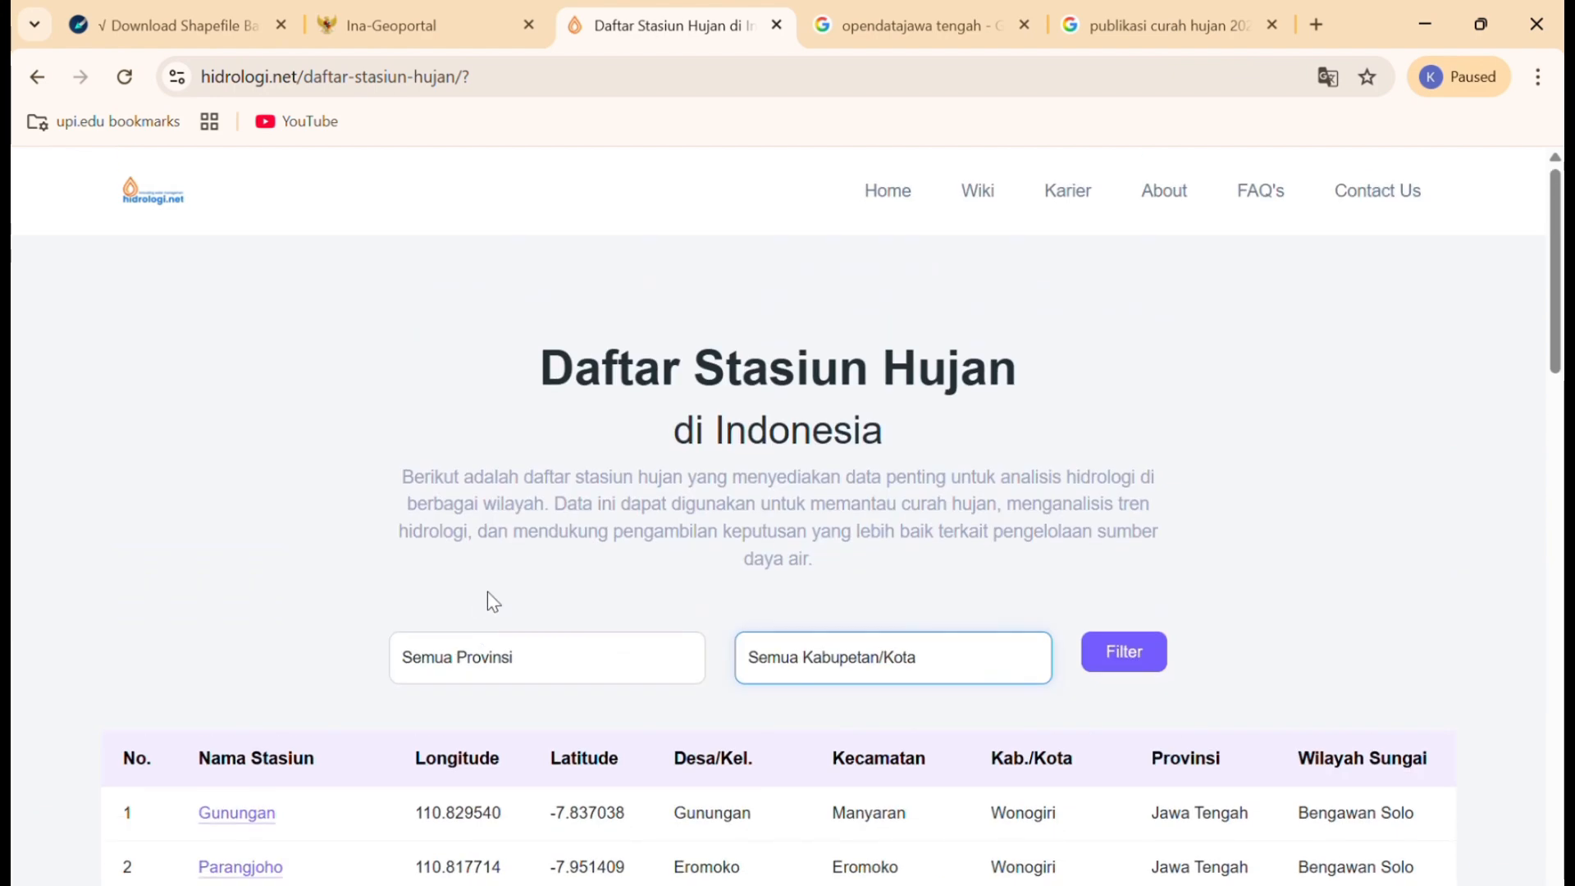
# Review the Google search results for open data jawa tengah
pyautogui.click(957, 29)
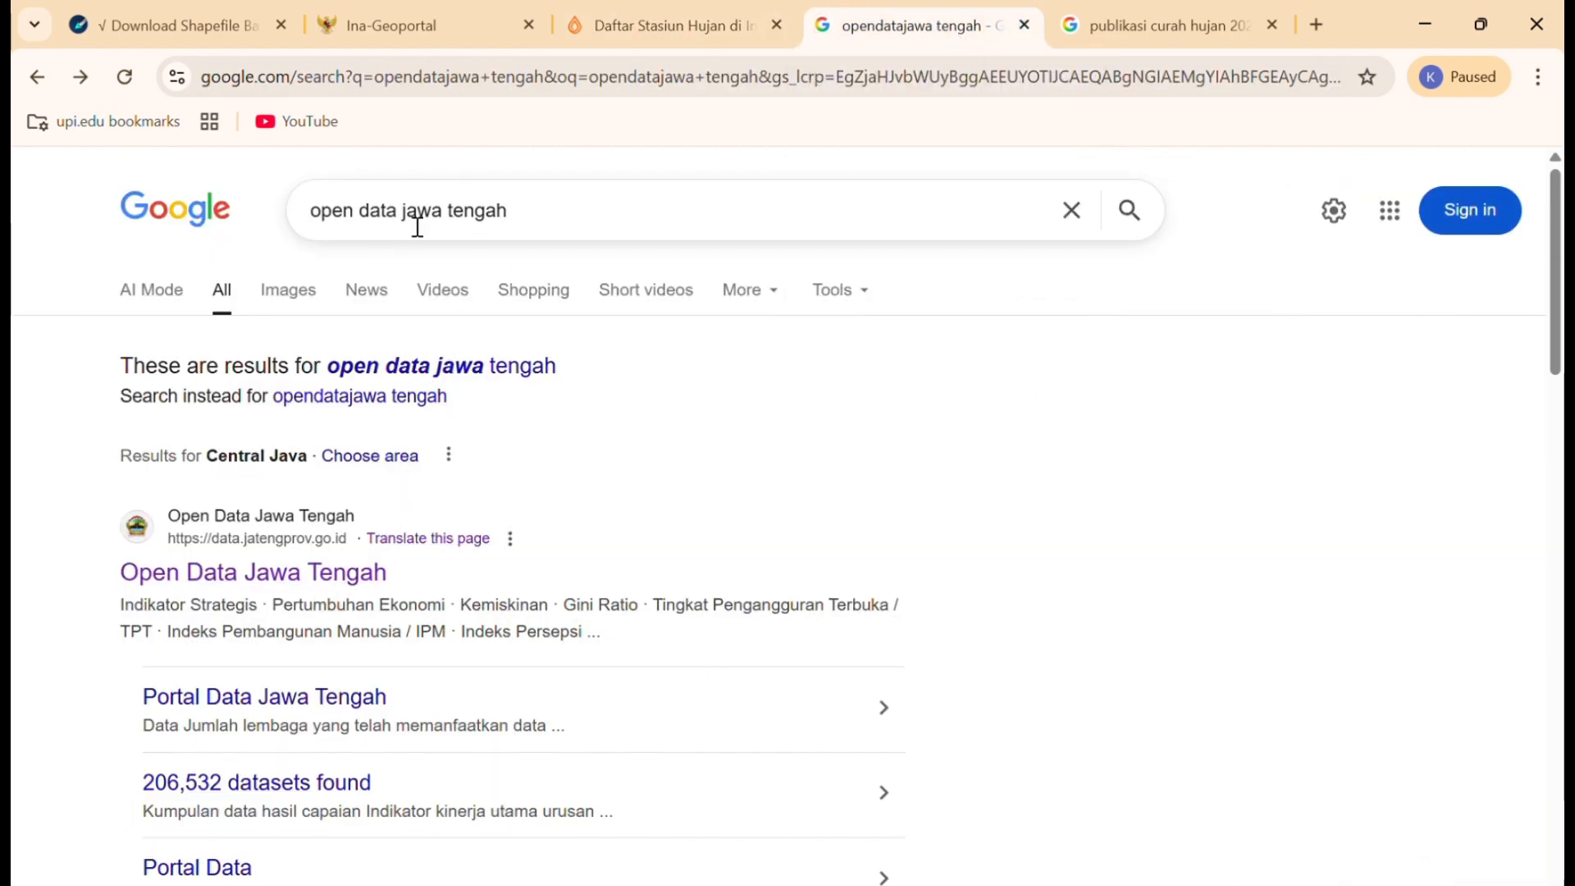
pyautogui.scroll(-5, 431, 626)
pyautogui.scroll(5, 431, 626)
pyautogui.scroll(-5, 428, 616)
pyautogui.scroll(5, 428, 616)
# Open Publikasi Curah Hujan Tahun 2024 by Dinas PUSDATARU from the search results and preview its embedded PDF
pyautogui.click(1165, 26)
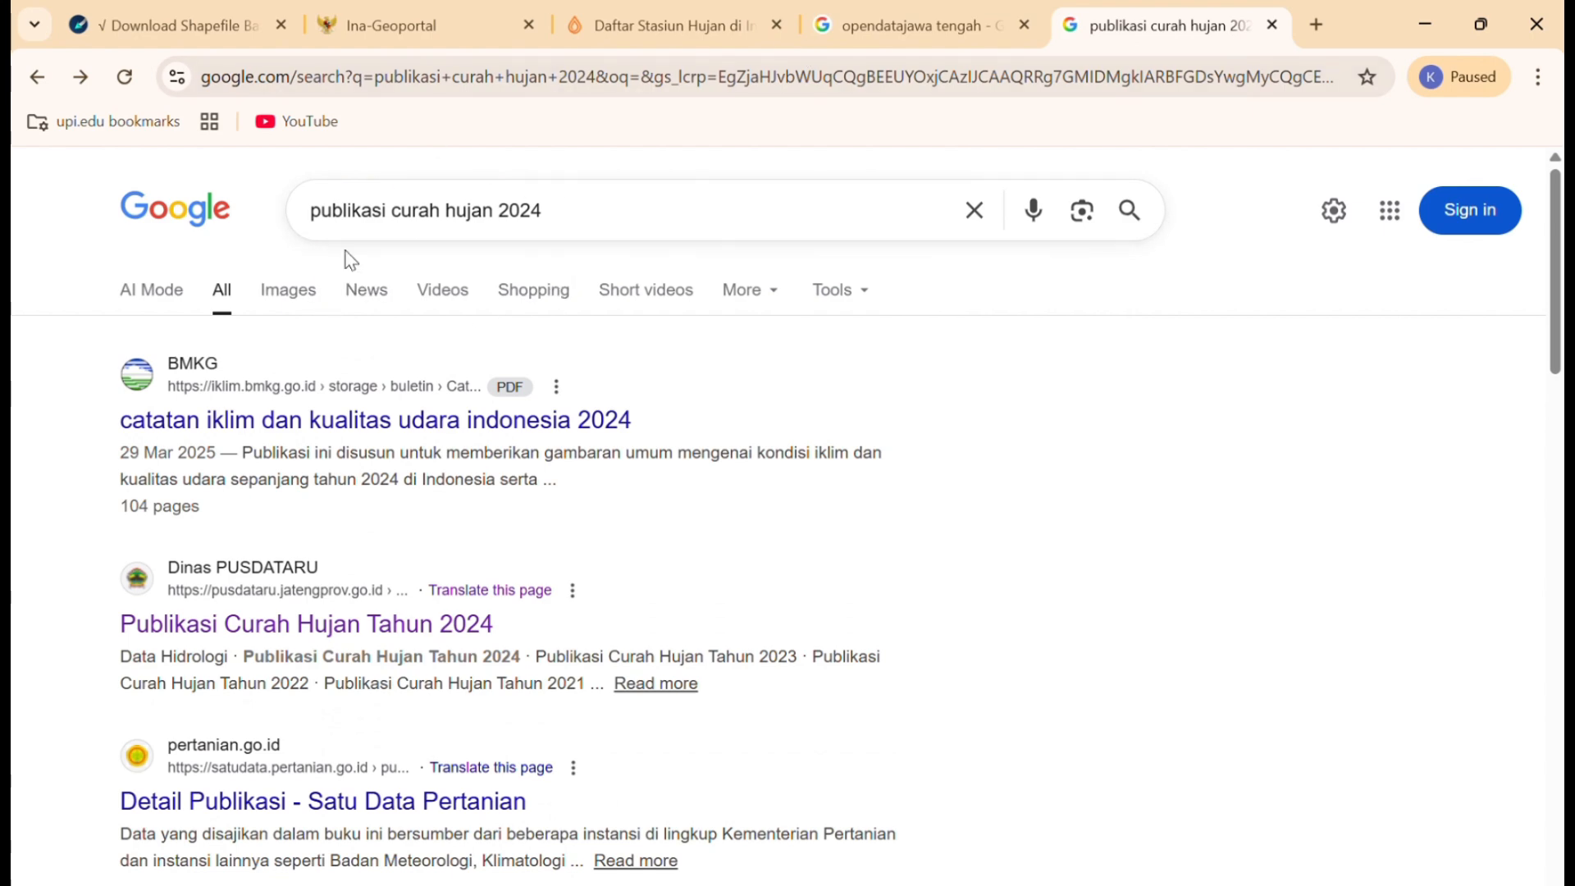
pyautogui.click(300, 625)
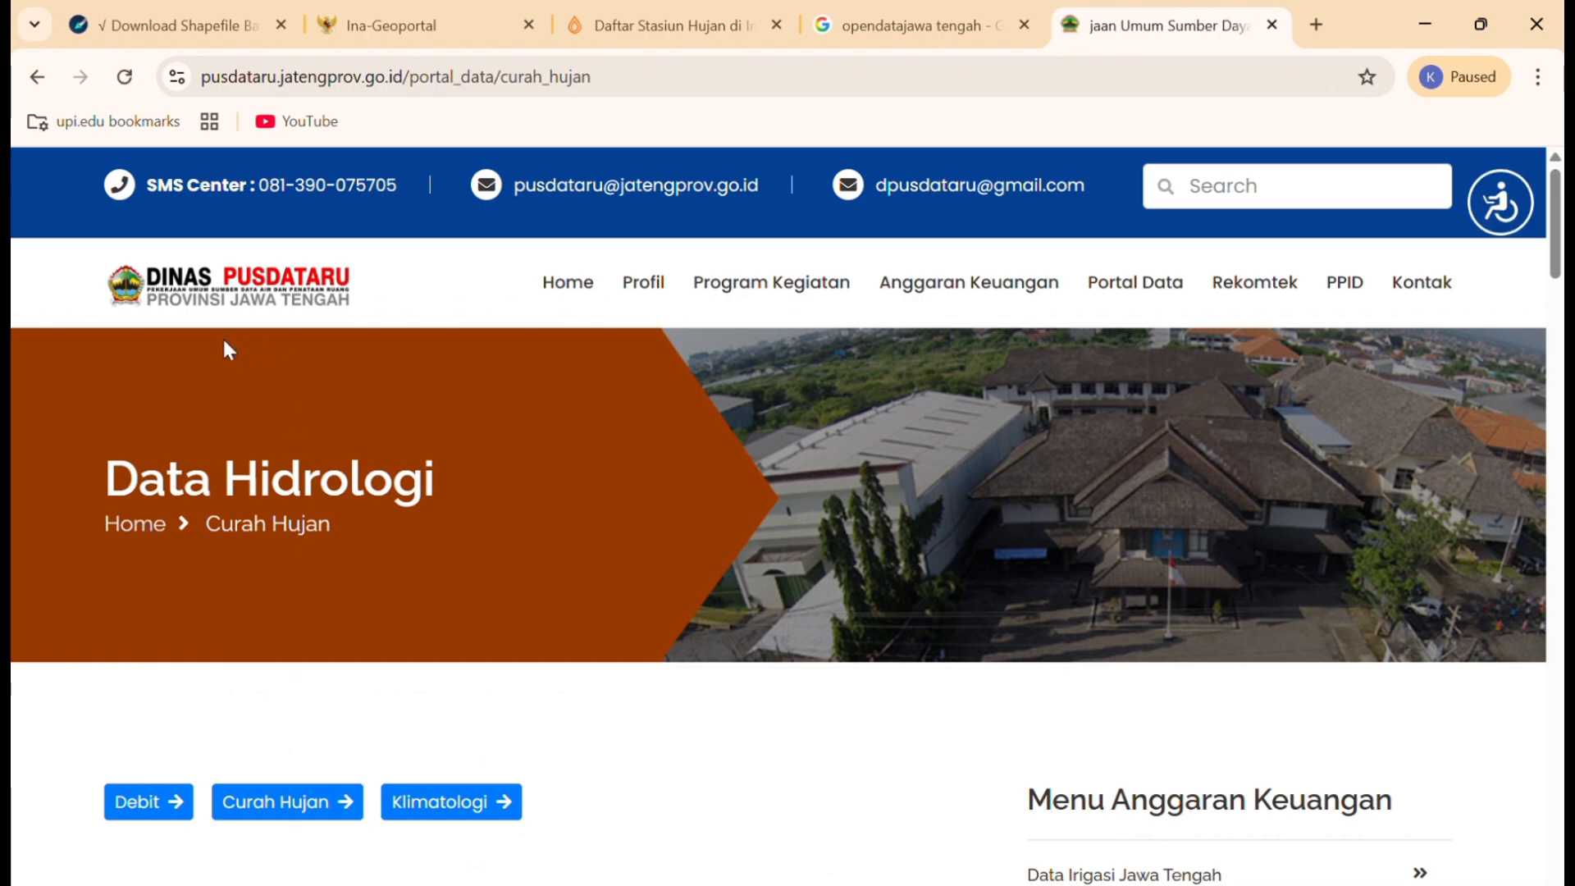
pyautogui.scroll(-5, 394, 467)
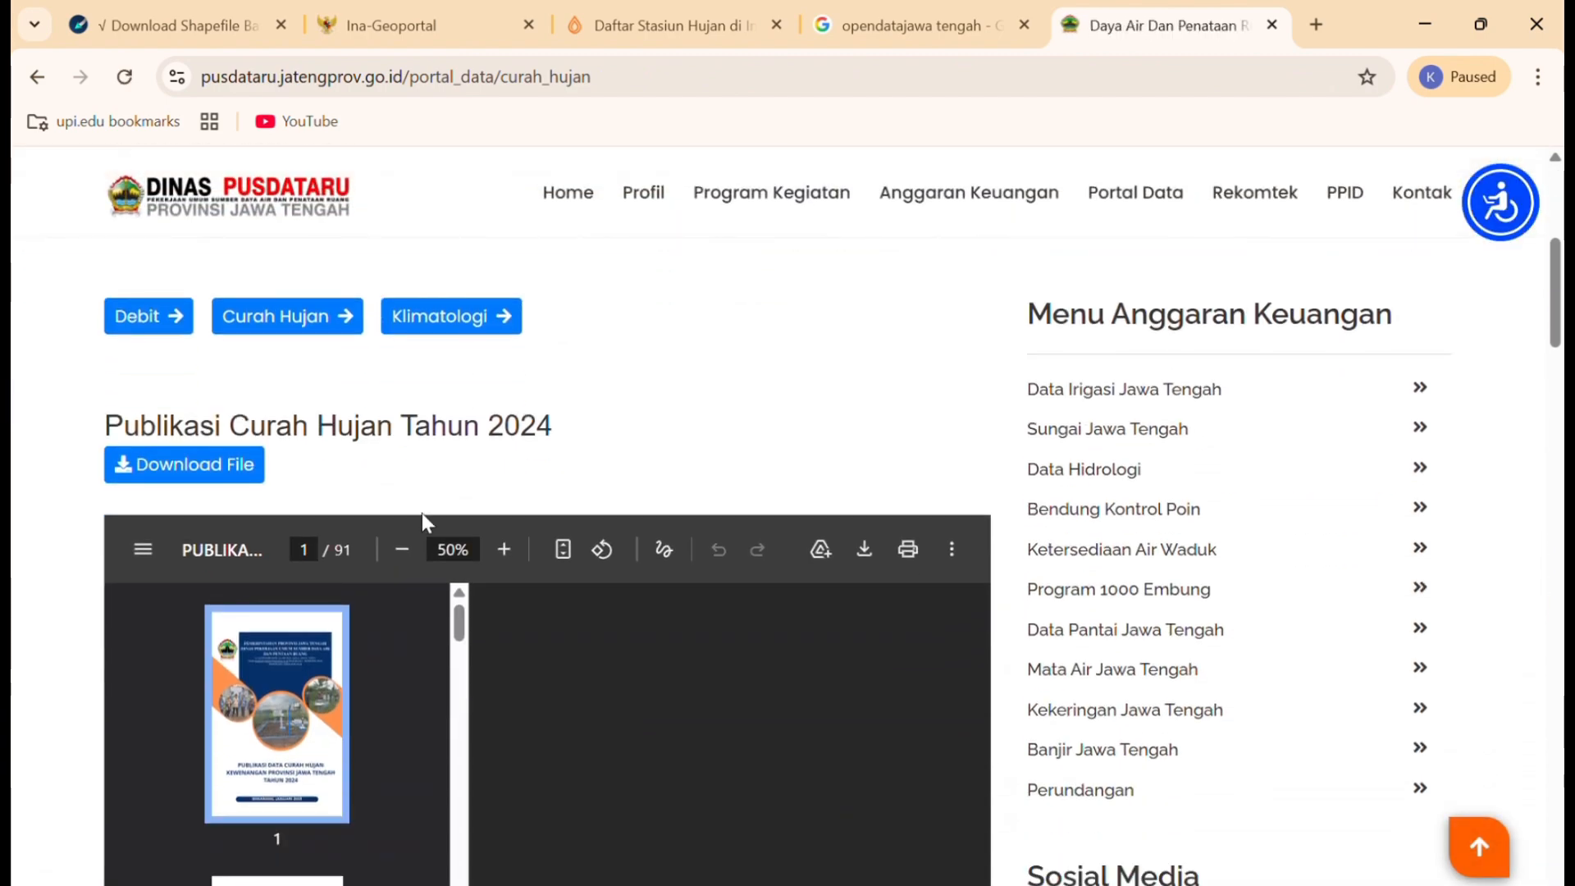
pyautogui.scroll(-3, 472, 564)
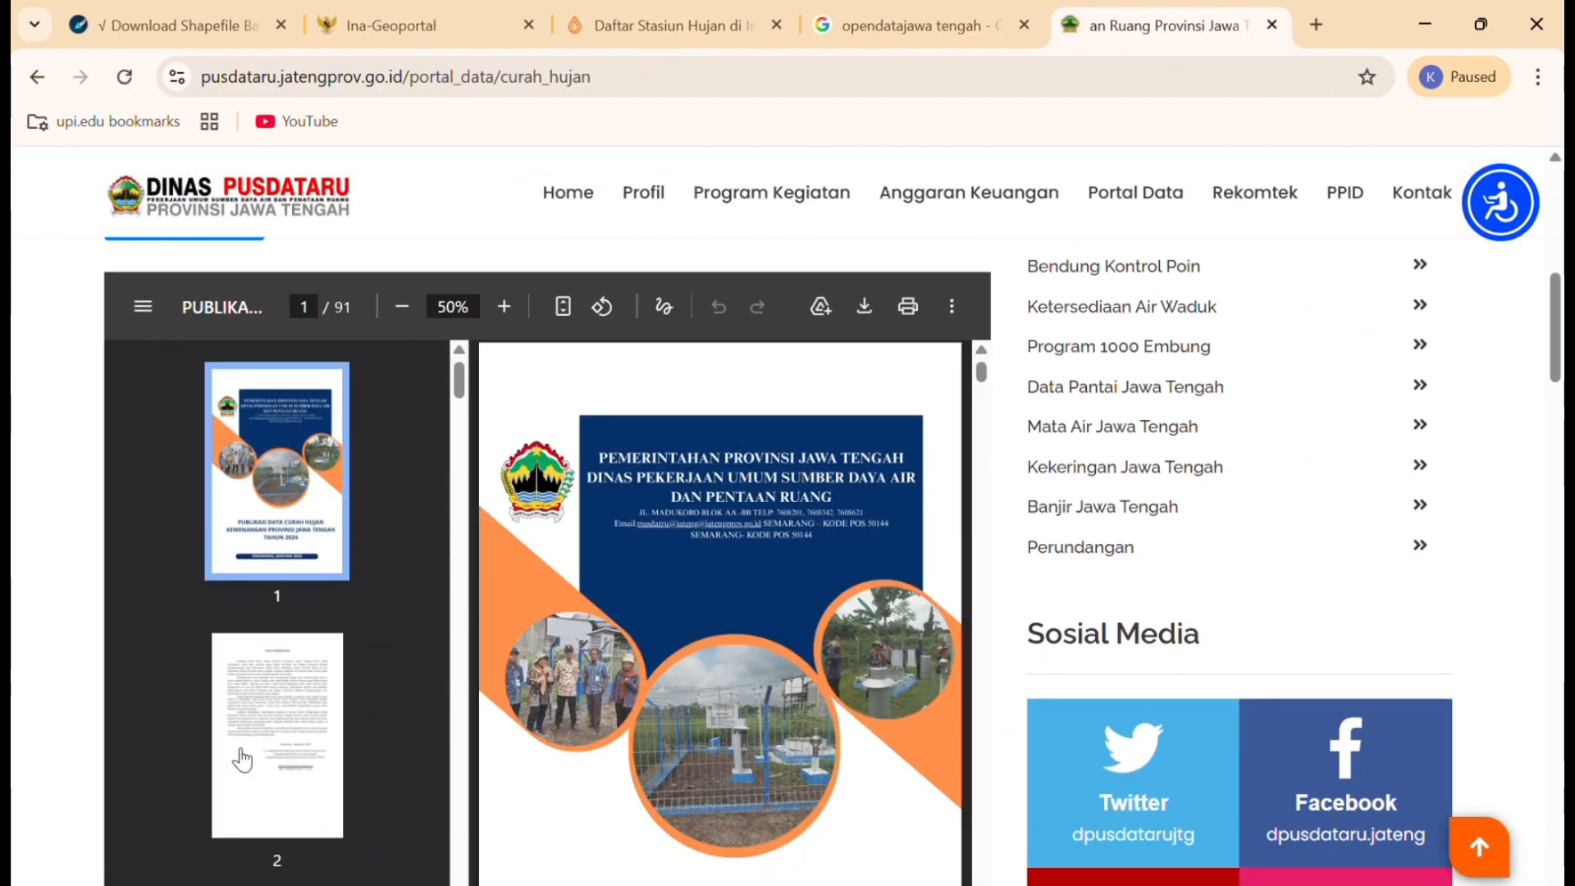
pyautogui.scroll(-4, 858, 730)
pyautogui.scroll(5, 860, 706)
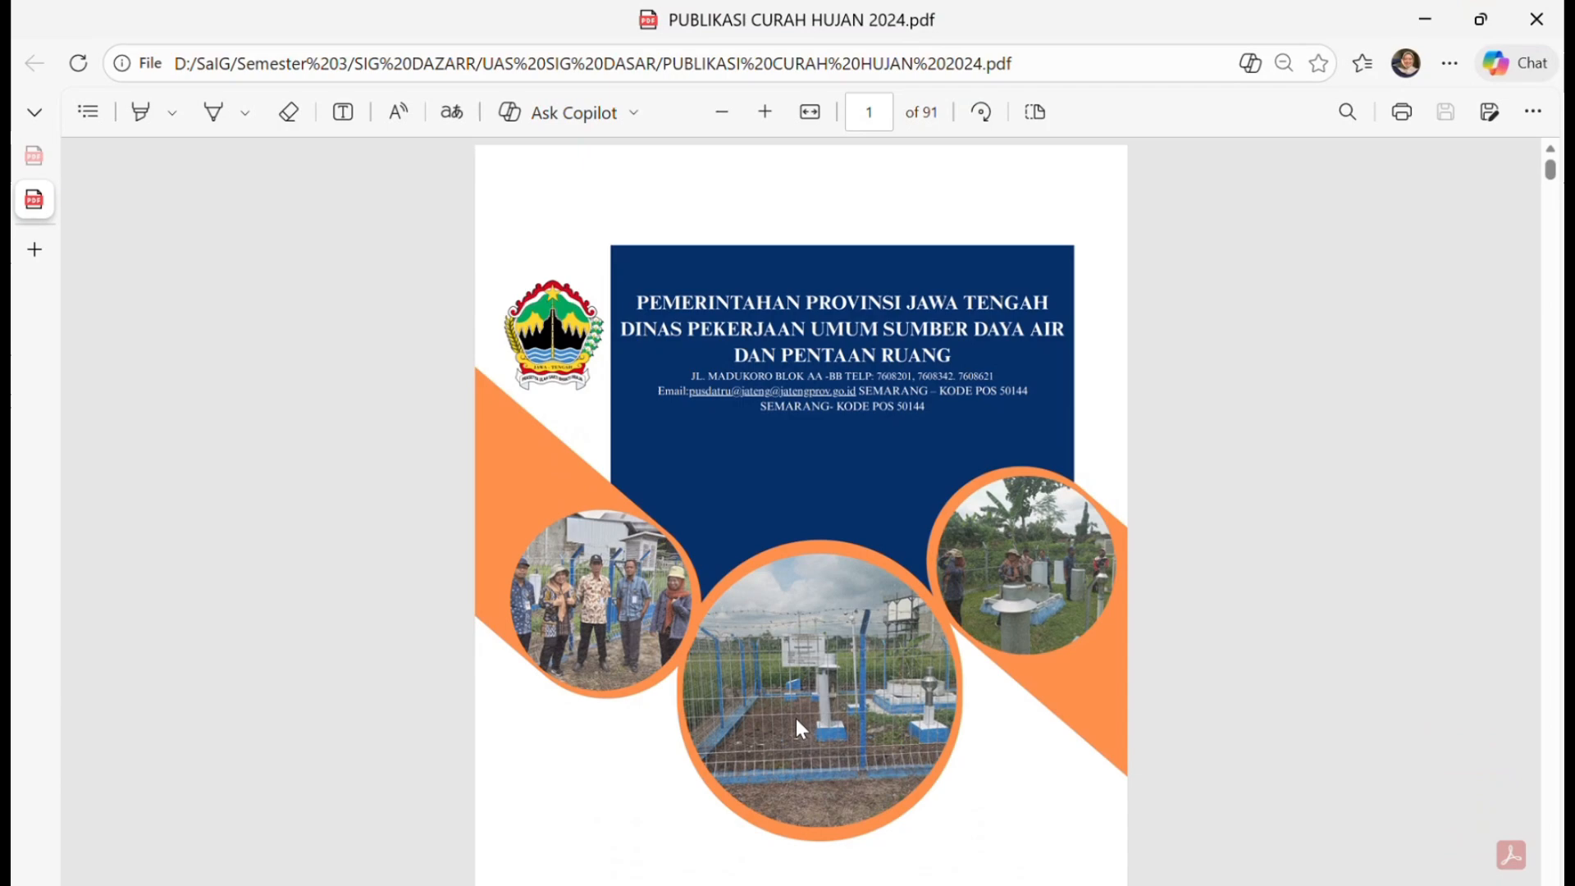
# Look through the table of contents of PUBLIKASI CURAH HUJAN 2024.pdf for the rainfall stations listed under each Balai PSDA
pyautogui.scroll(-12, 795, 717)
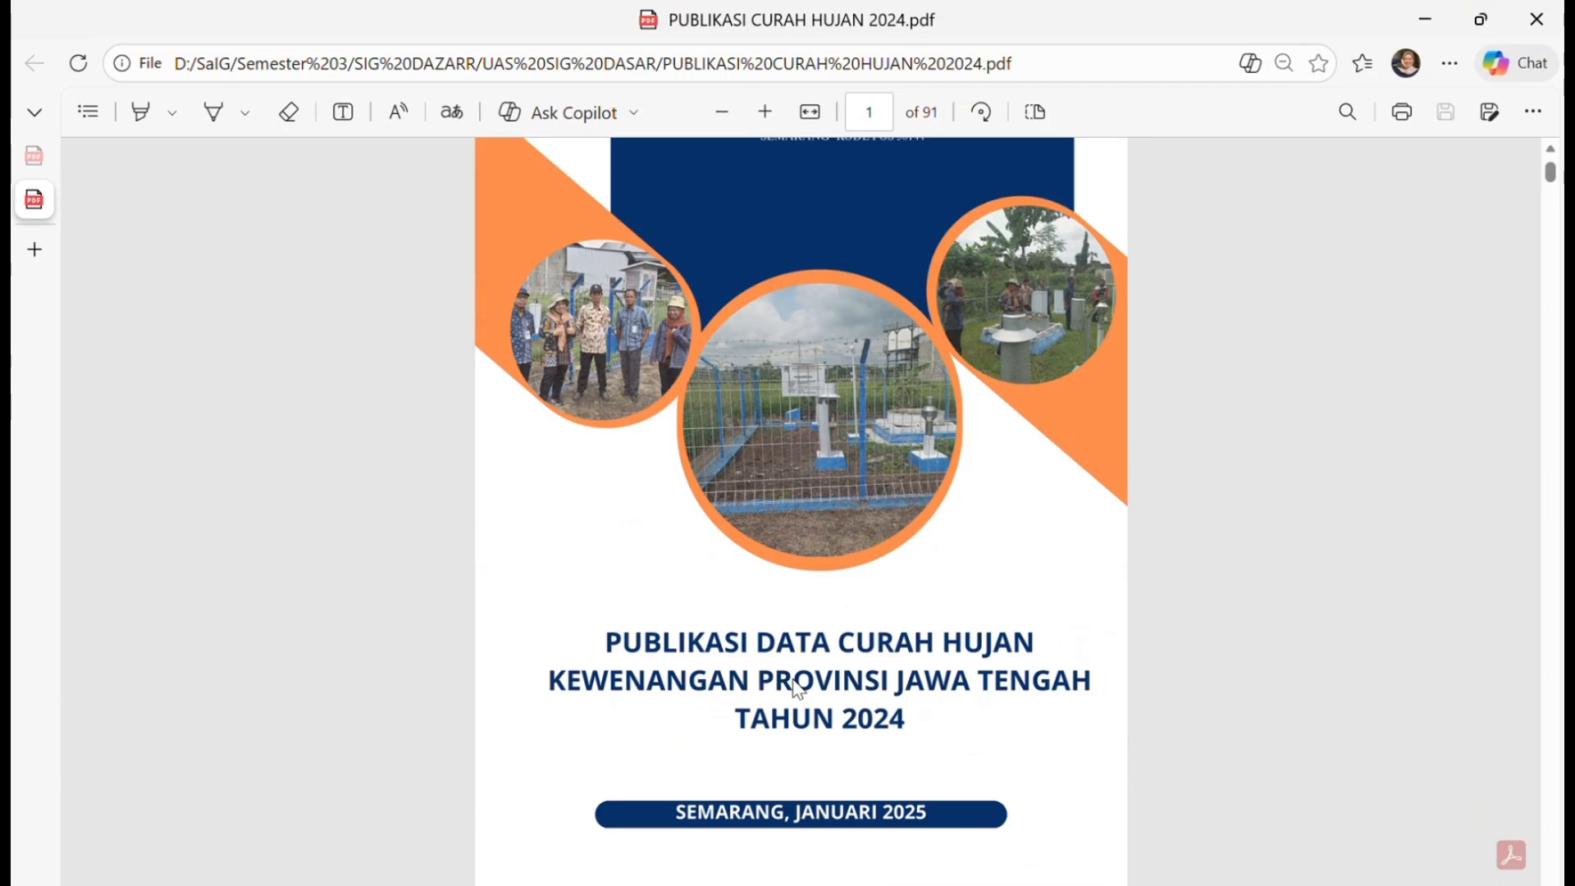
pyautogui.scroll(-15, 799, 689)
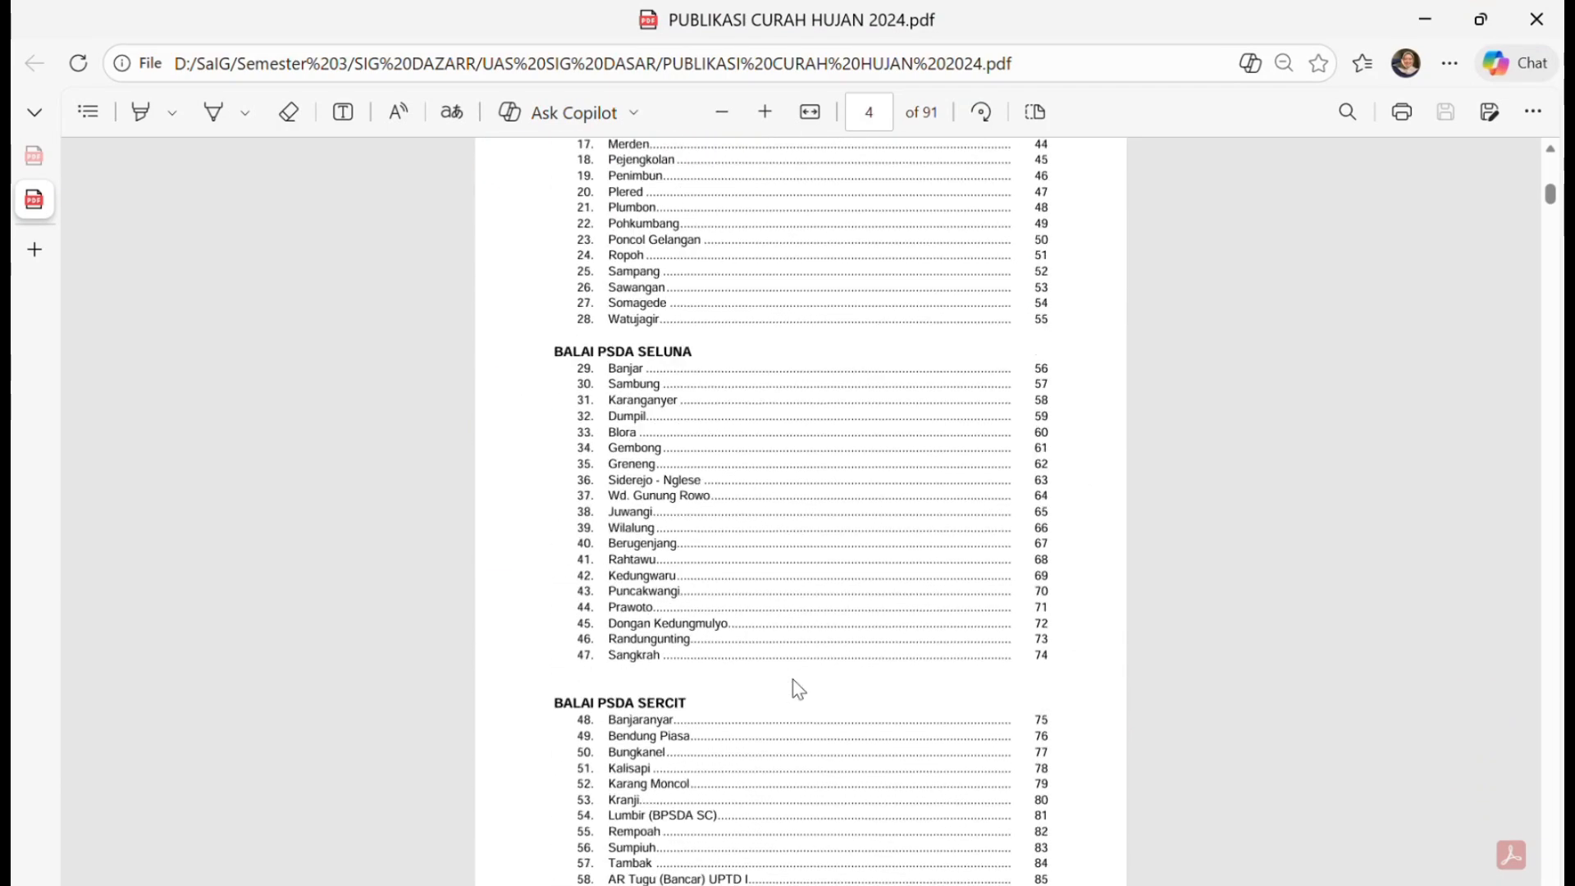
pyautogui.scroll(-3, 798, 689)
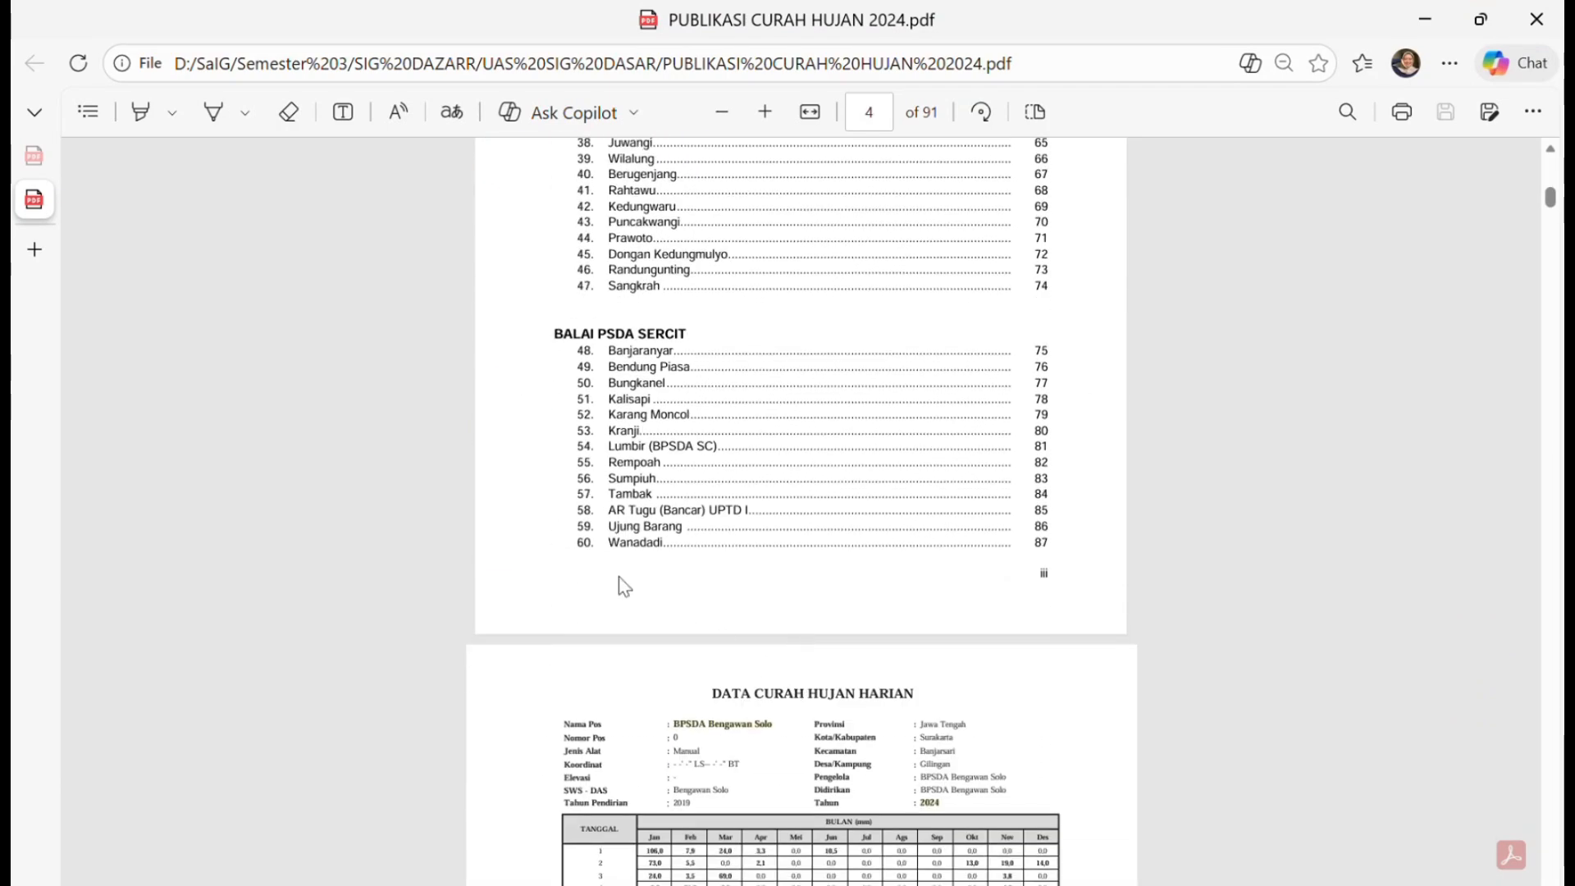
# Examine the daily rainfall tables, annual summaries and rainfall charts of the first stations in the PDF
pyautogui.scroll(-5, 619, 577)
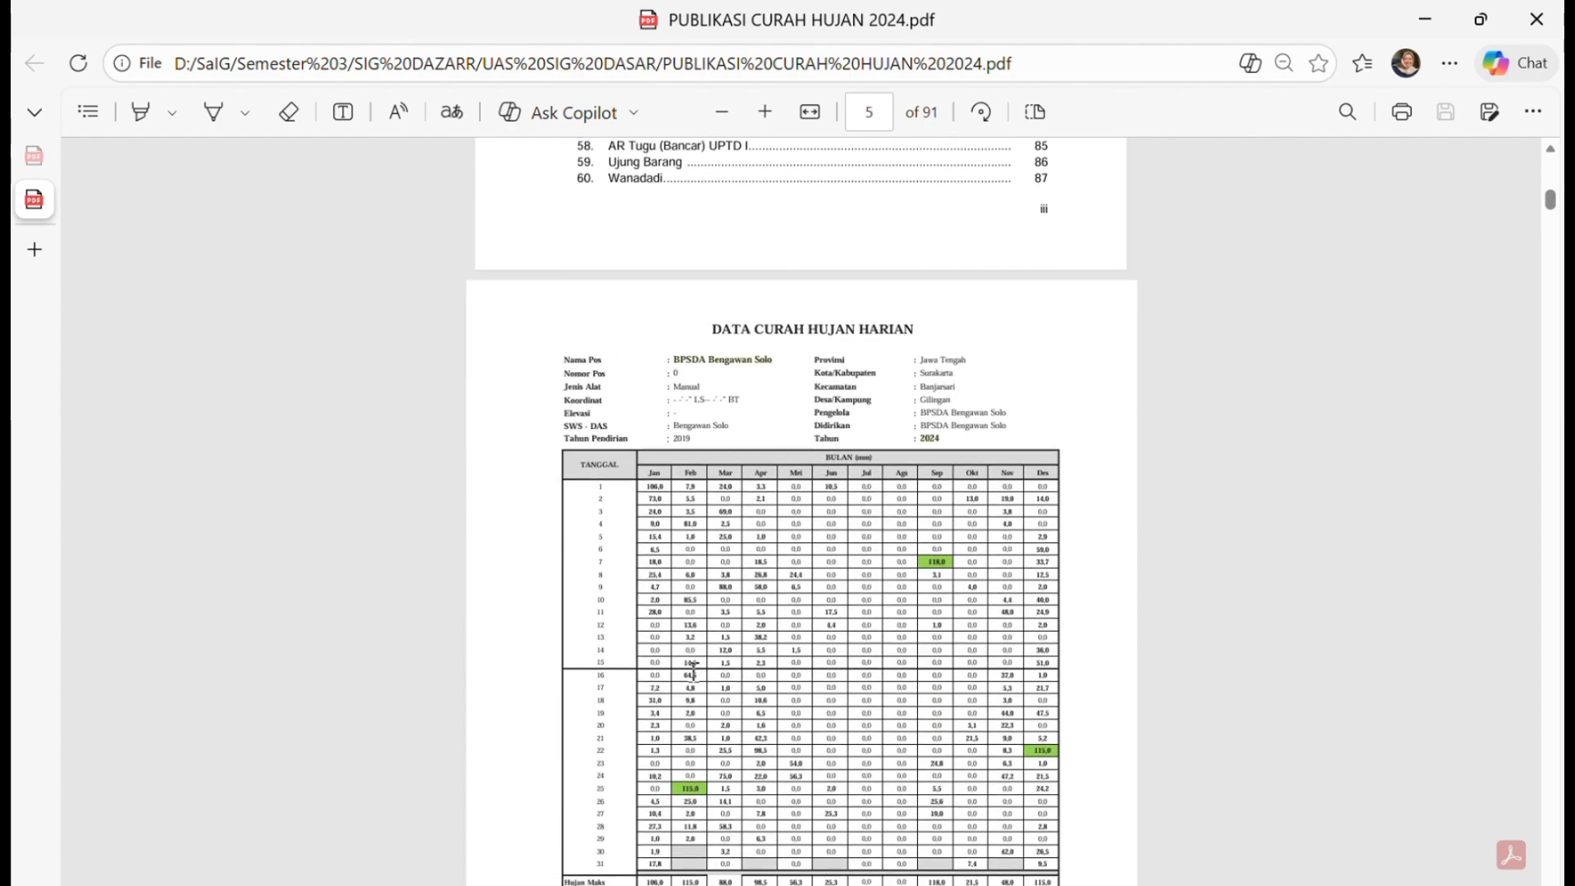
pyautogui.scroll(-20, 901, 591)
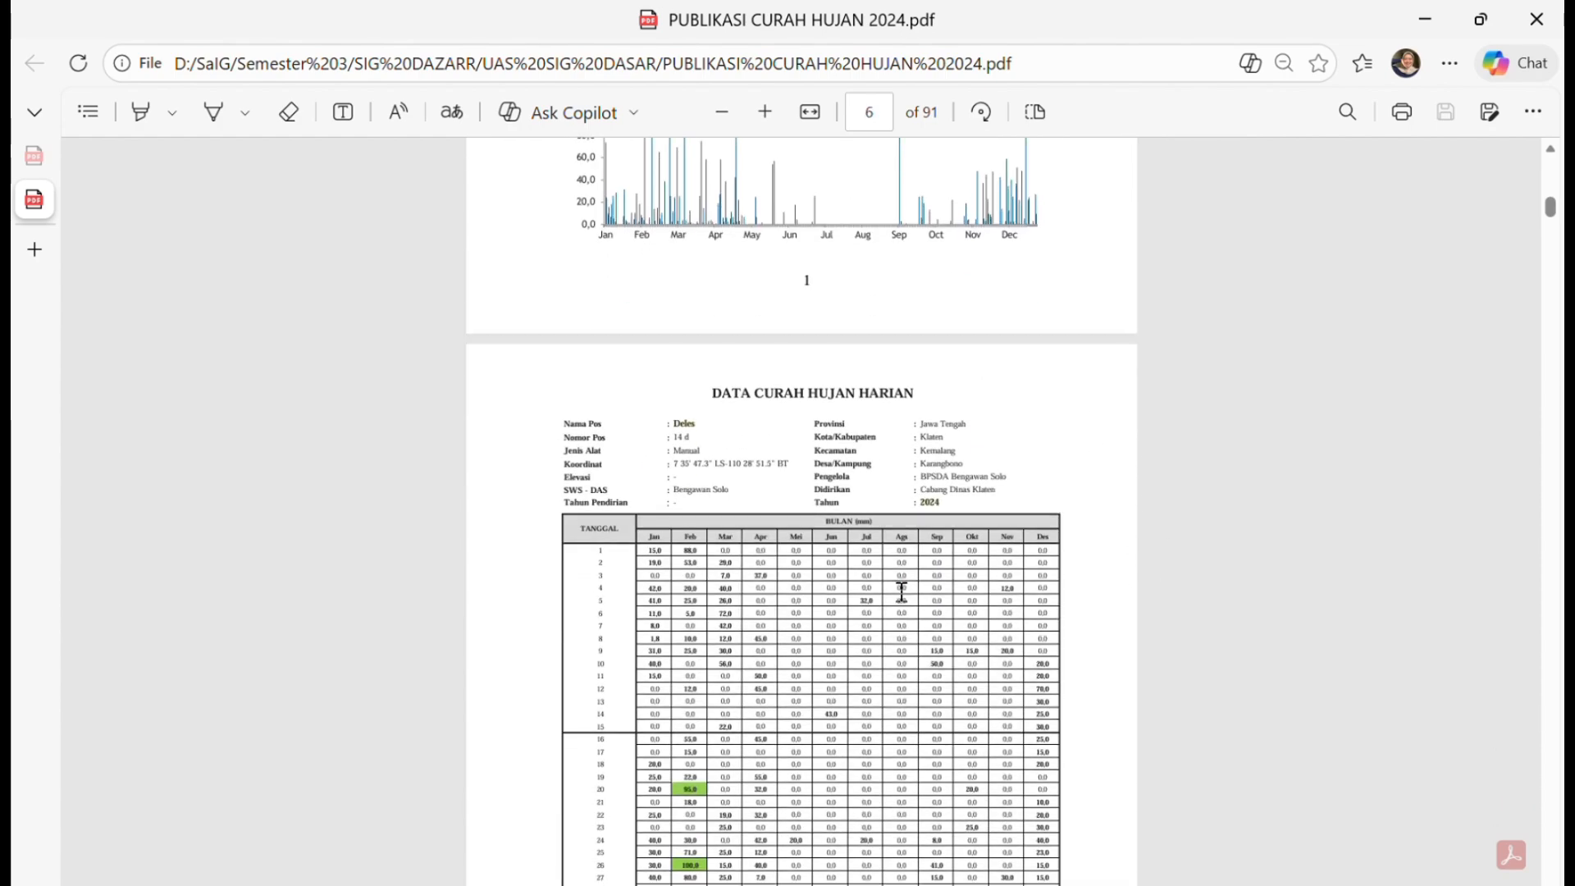
pyautogui.scroll(-3, 902, 590)
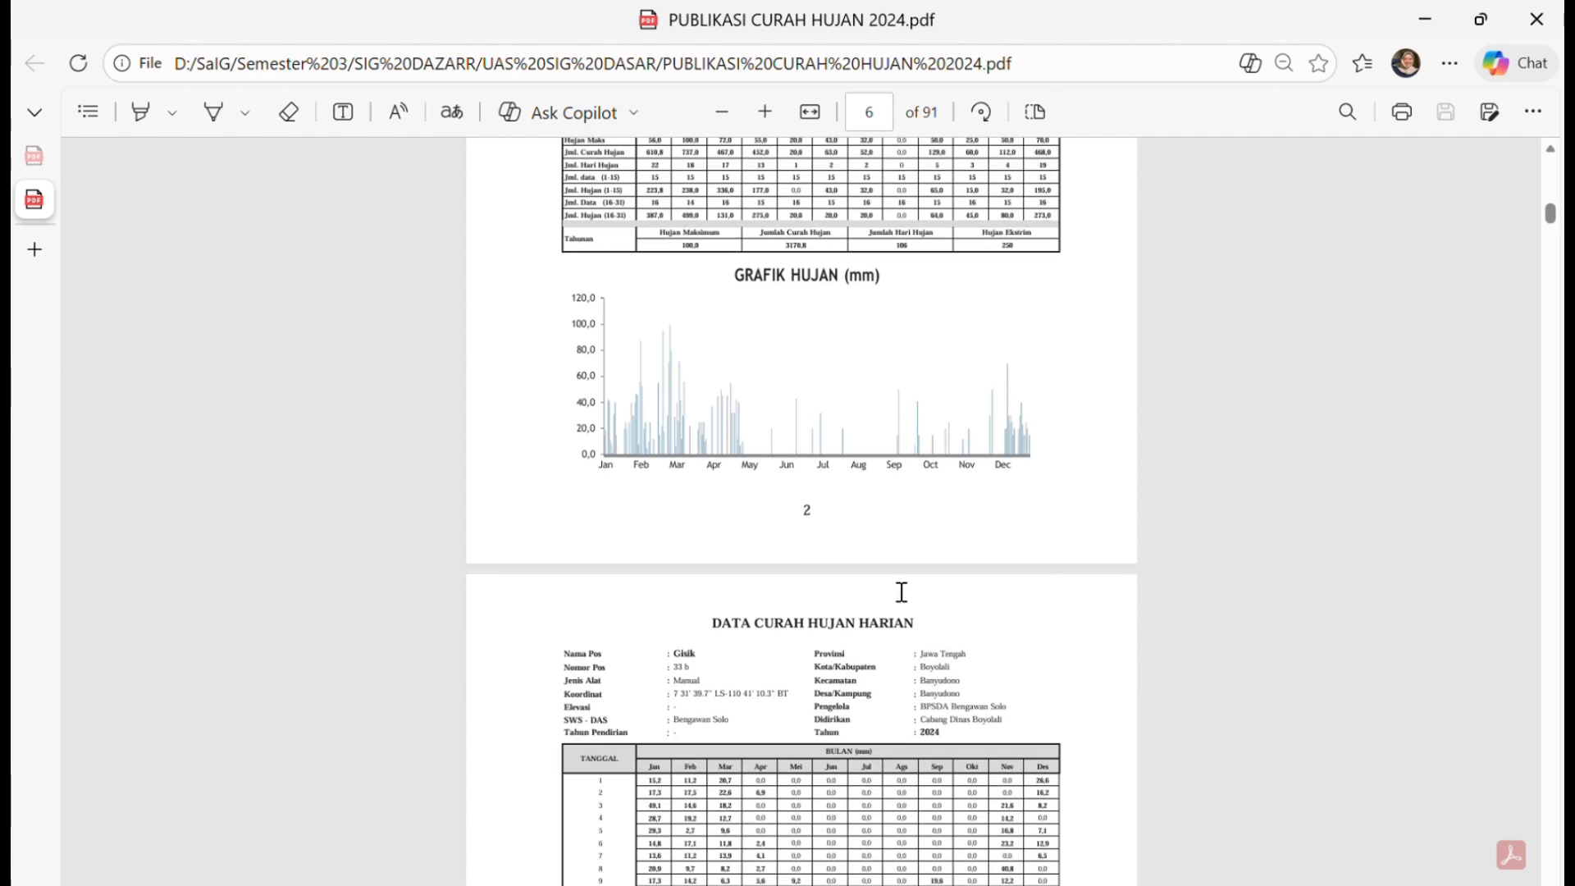
pyautogui.scroll(8, 902, 591)
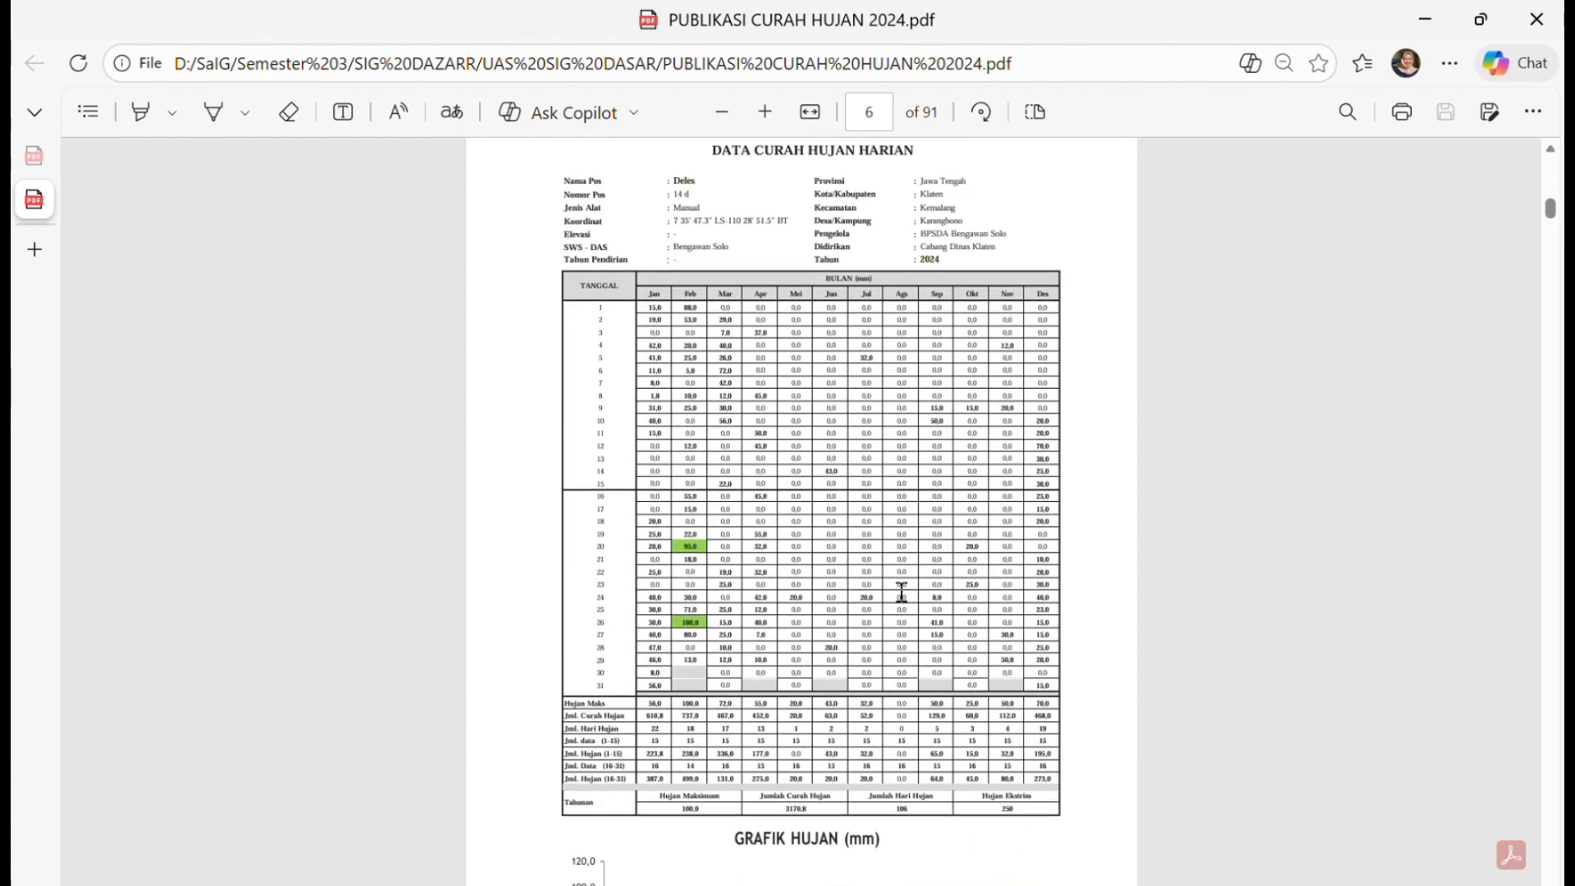
pyautogui.scroll(-3, 902, 591)
pyautogui.scroll(-8, 902, 591)
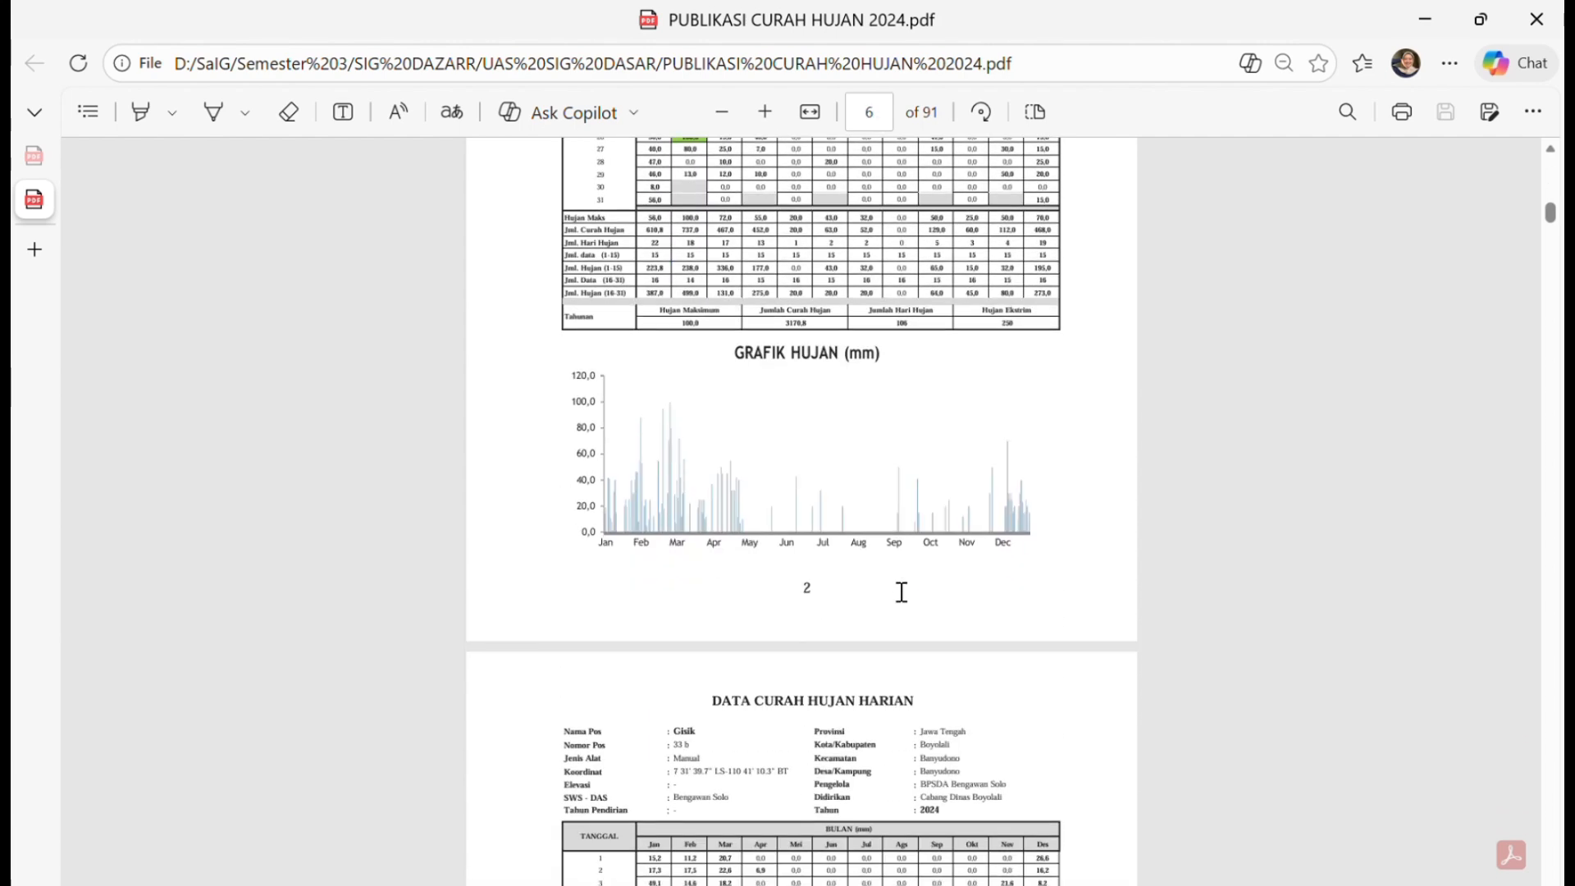
pyautogui.scroll(-5, 902, 591)
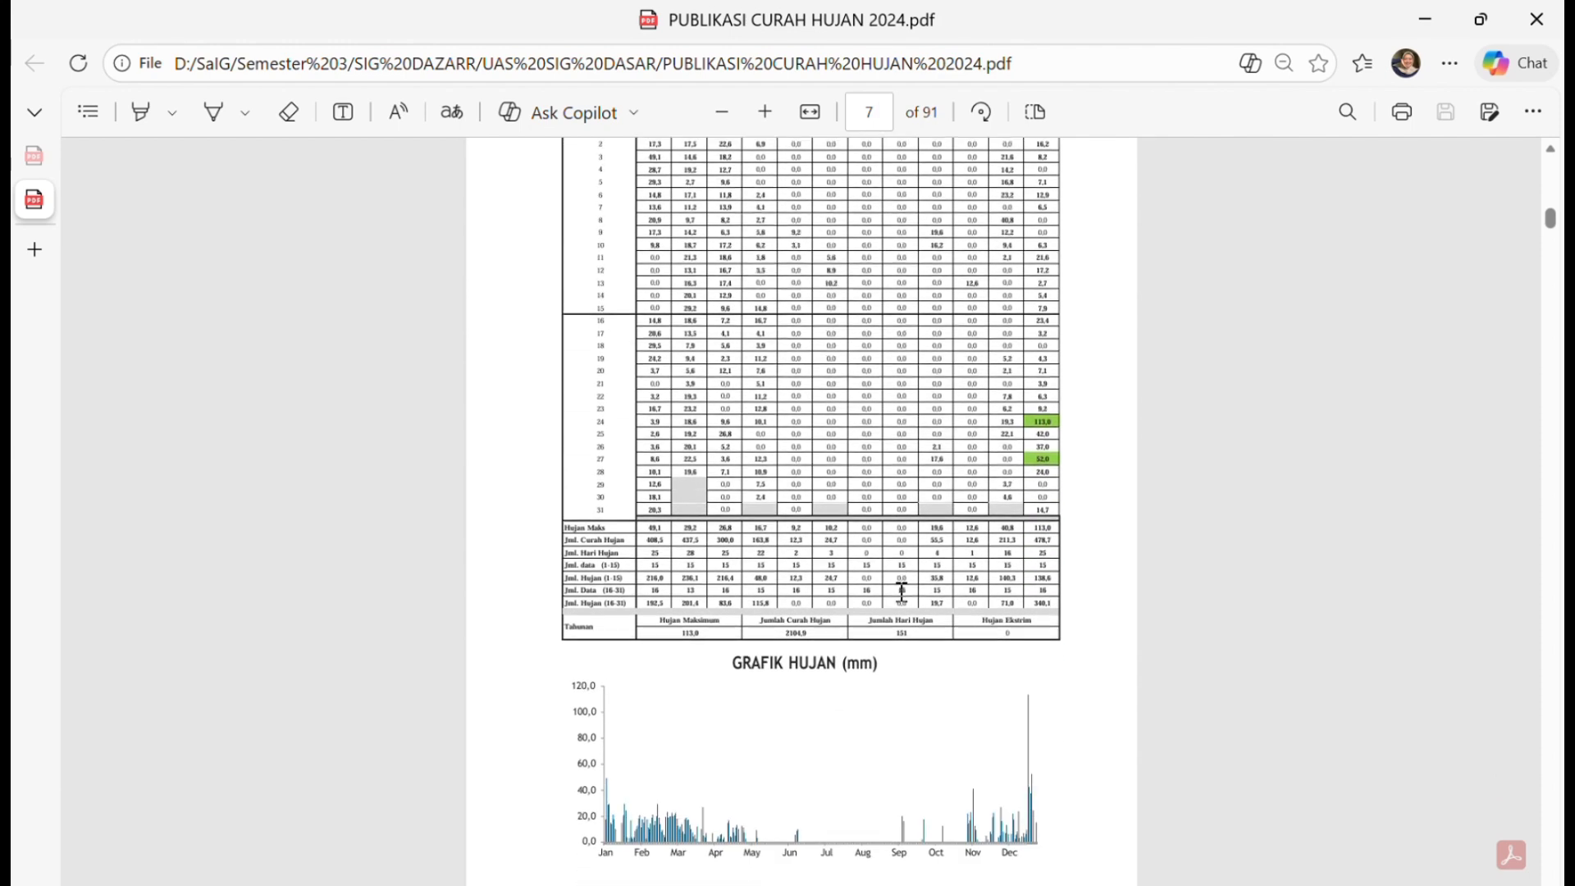
pyautogui.scroll(3, 901, 592)
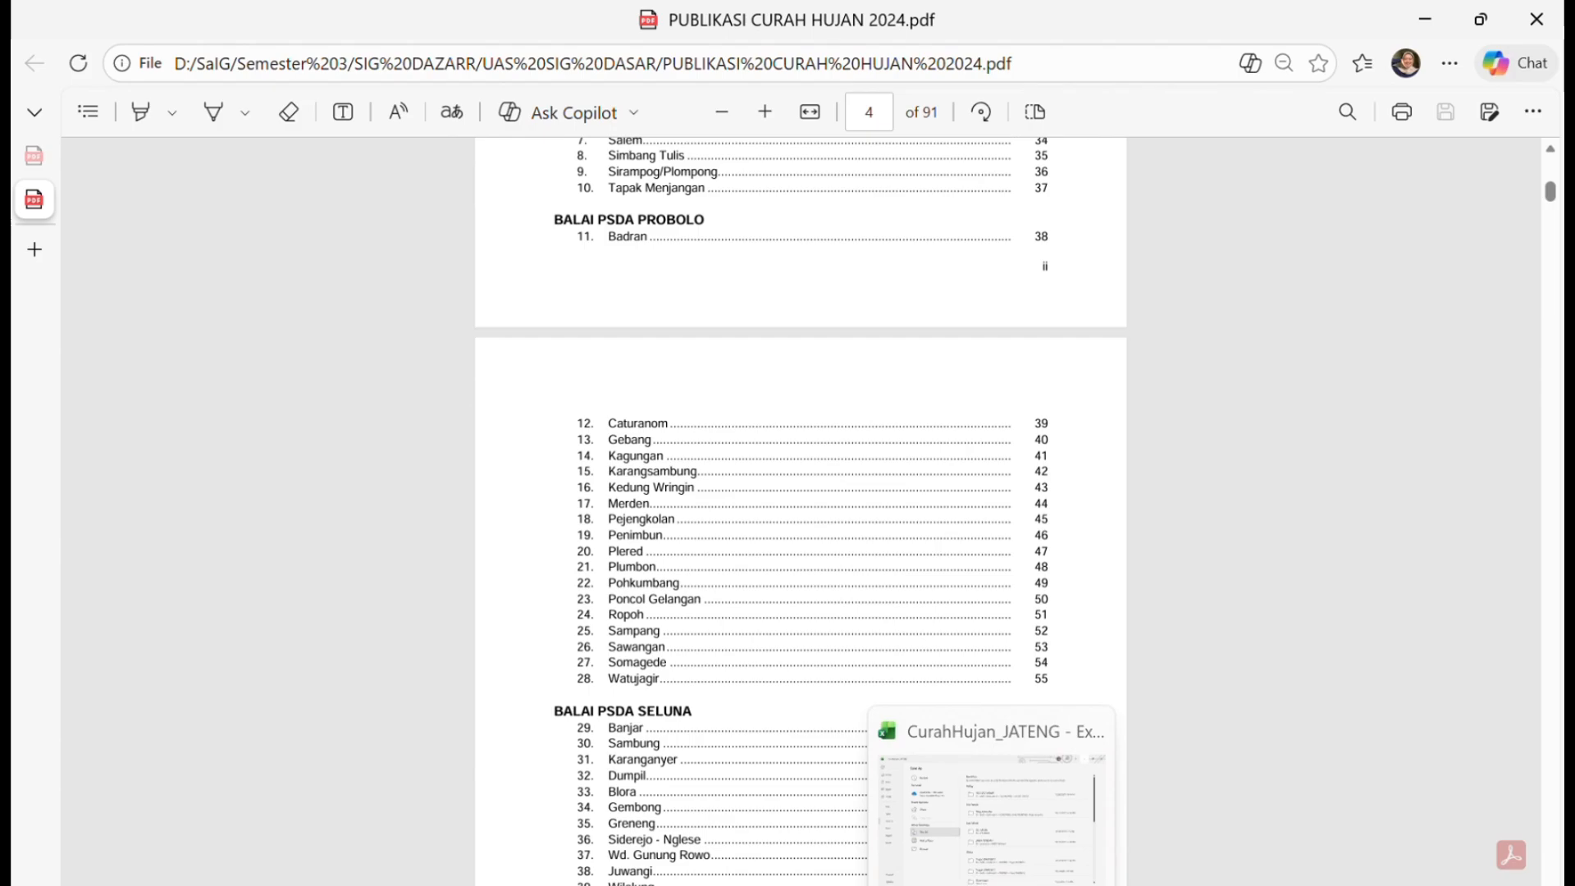
# Switch to the CurahHujan_JATENG workbook in Excel and review its x, y, Pos Hujan and mm/Tahun column headers
pyautogui.click(1005, 820)
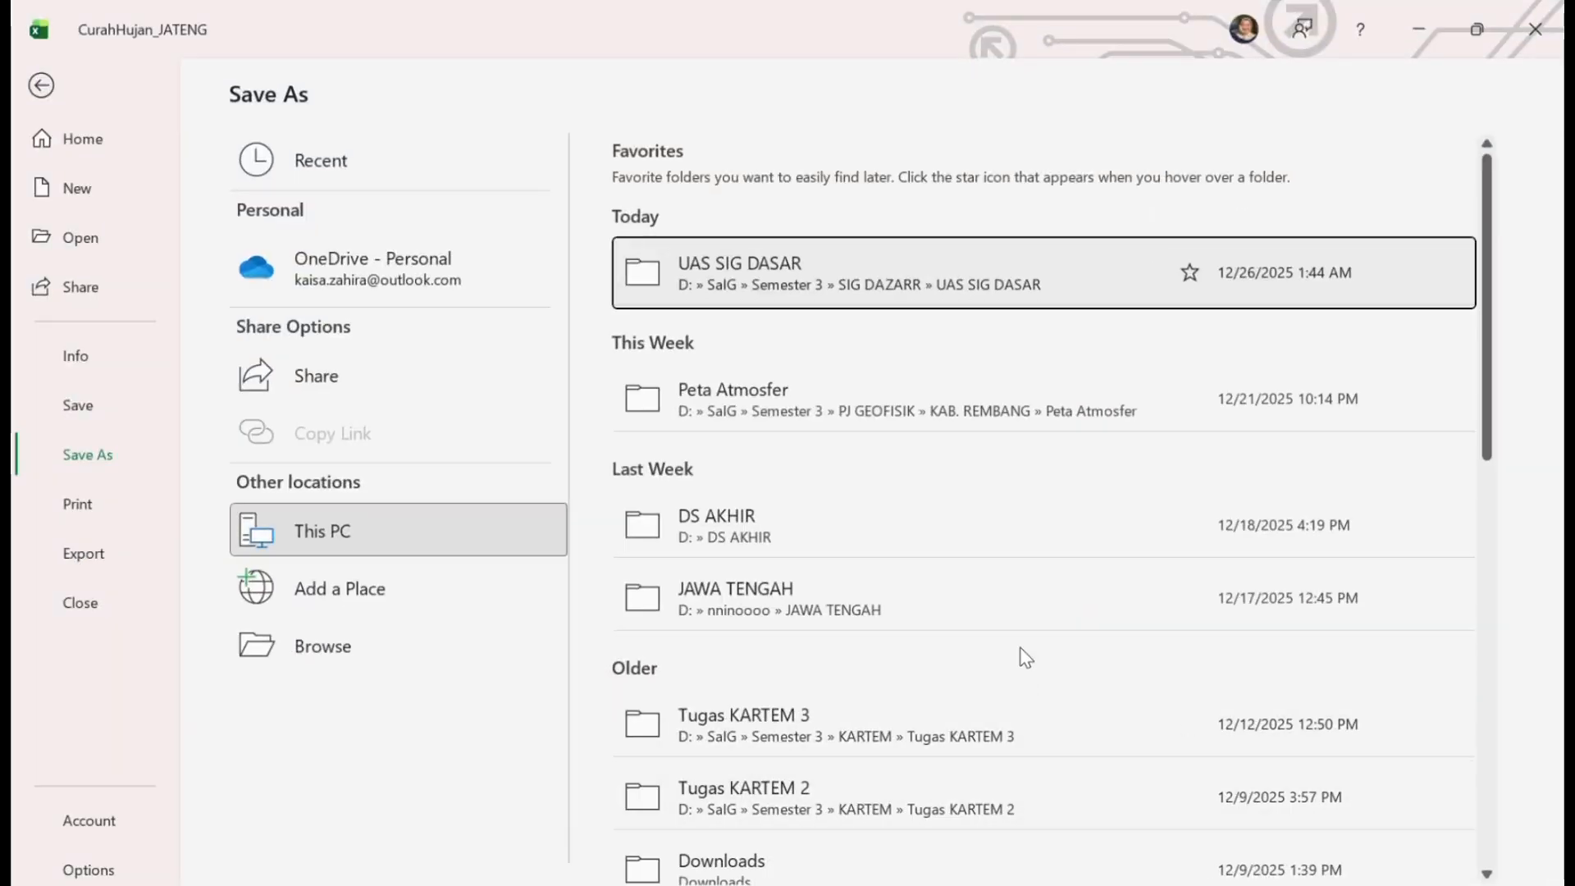
pyautogui.click(42, 85)
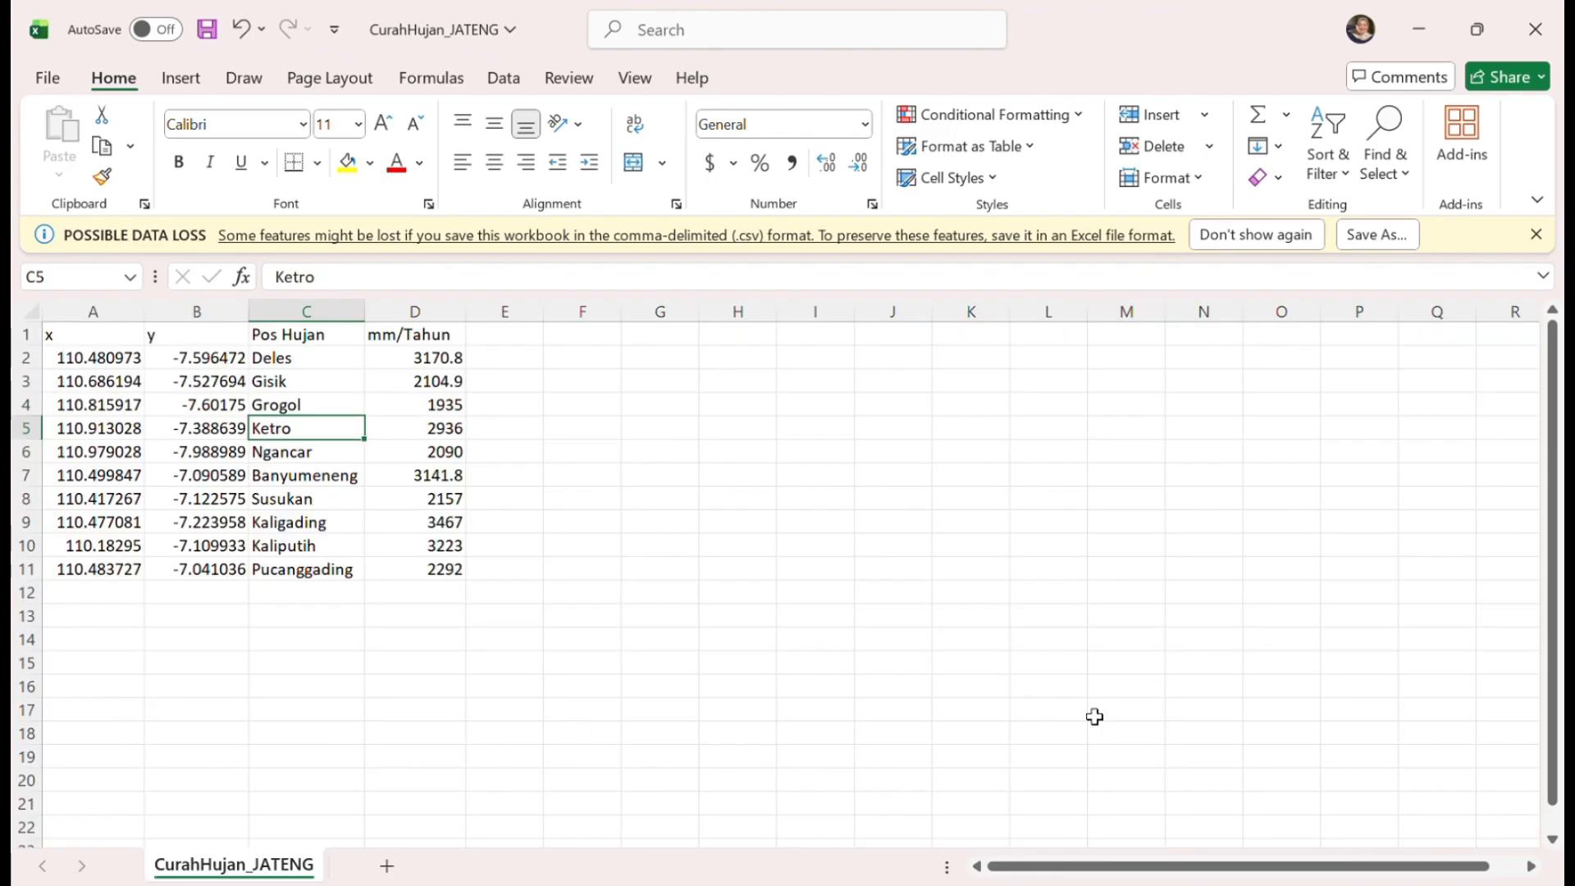
pyautogui.click(72, 335)
pyautogui.click(178, 340)
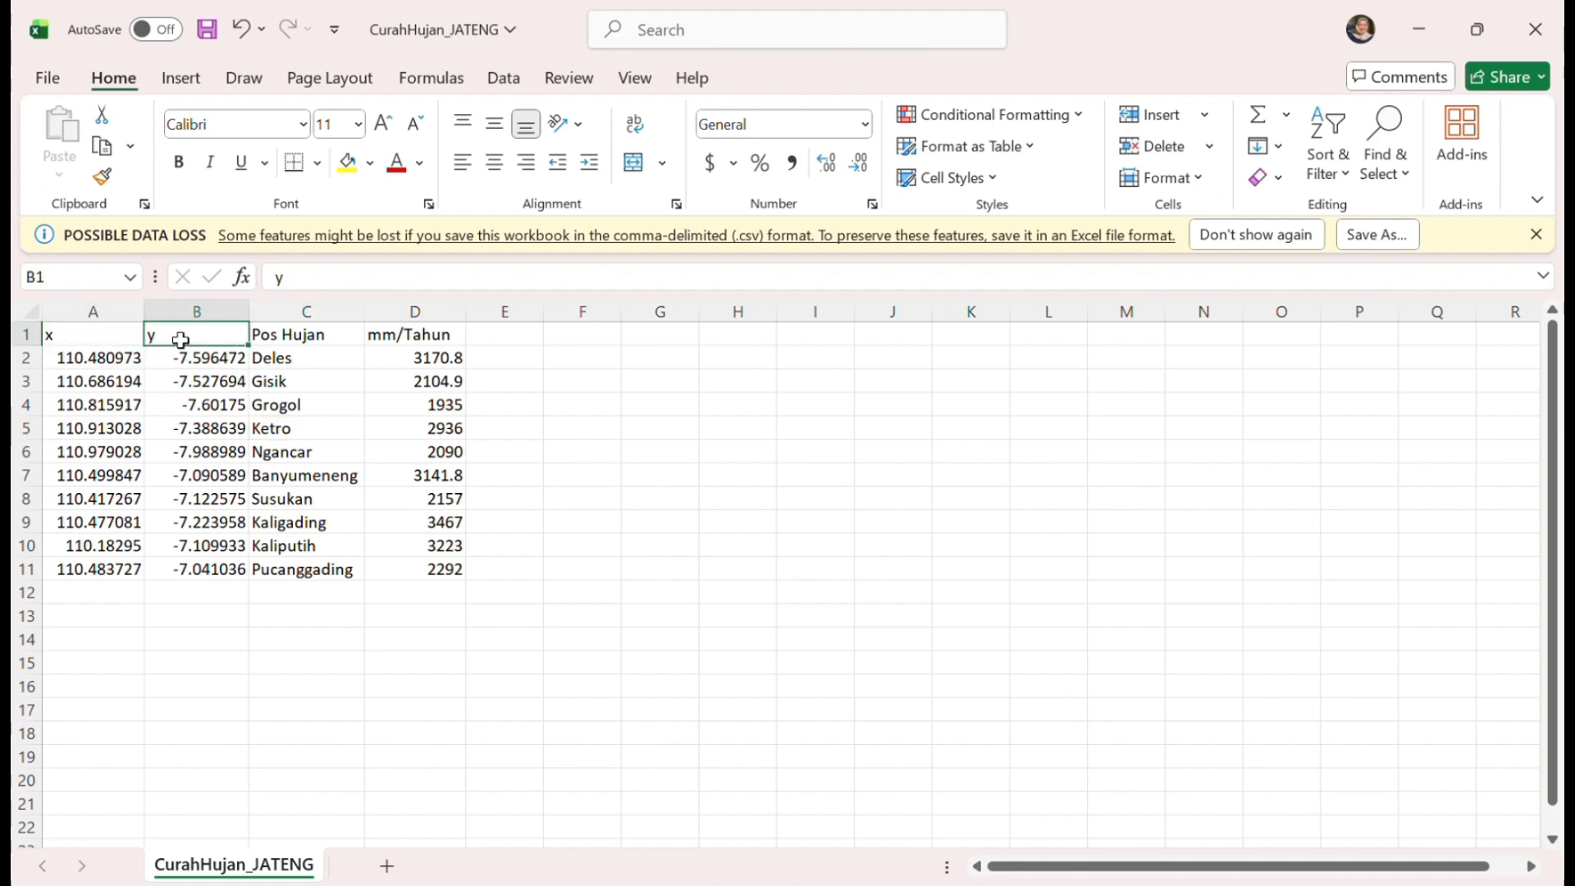
pyautogui.click(300, 337)
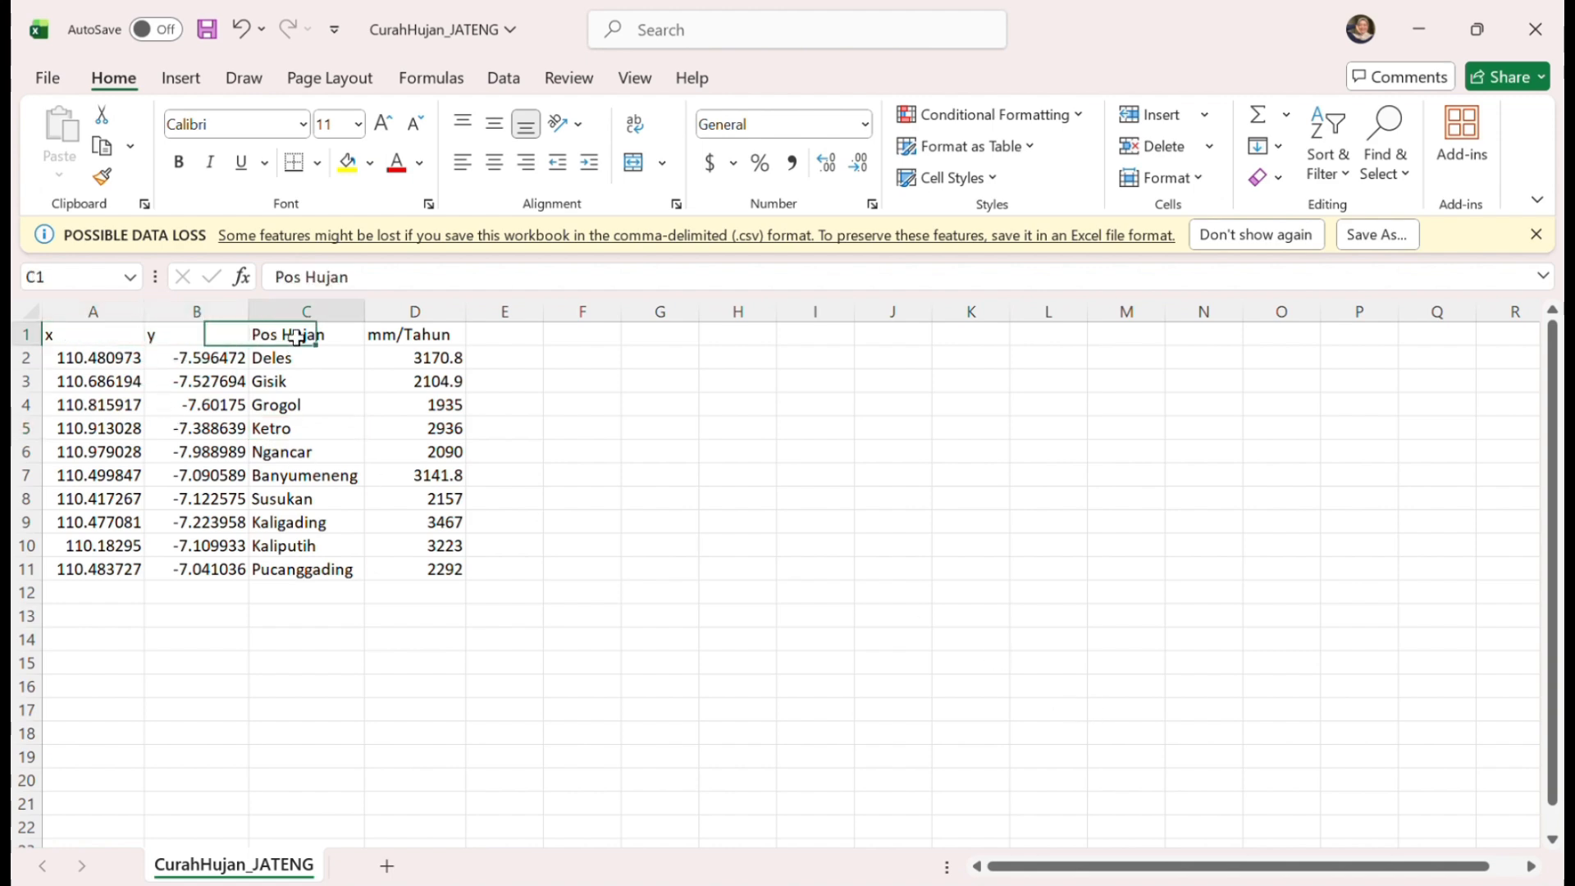
pyautogui.click(429, 341)
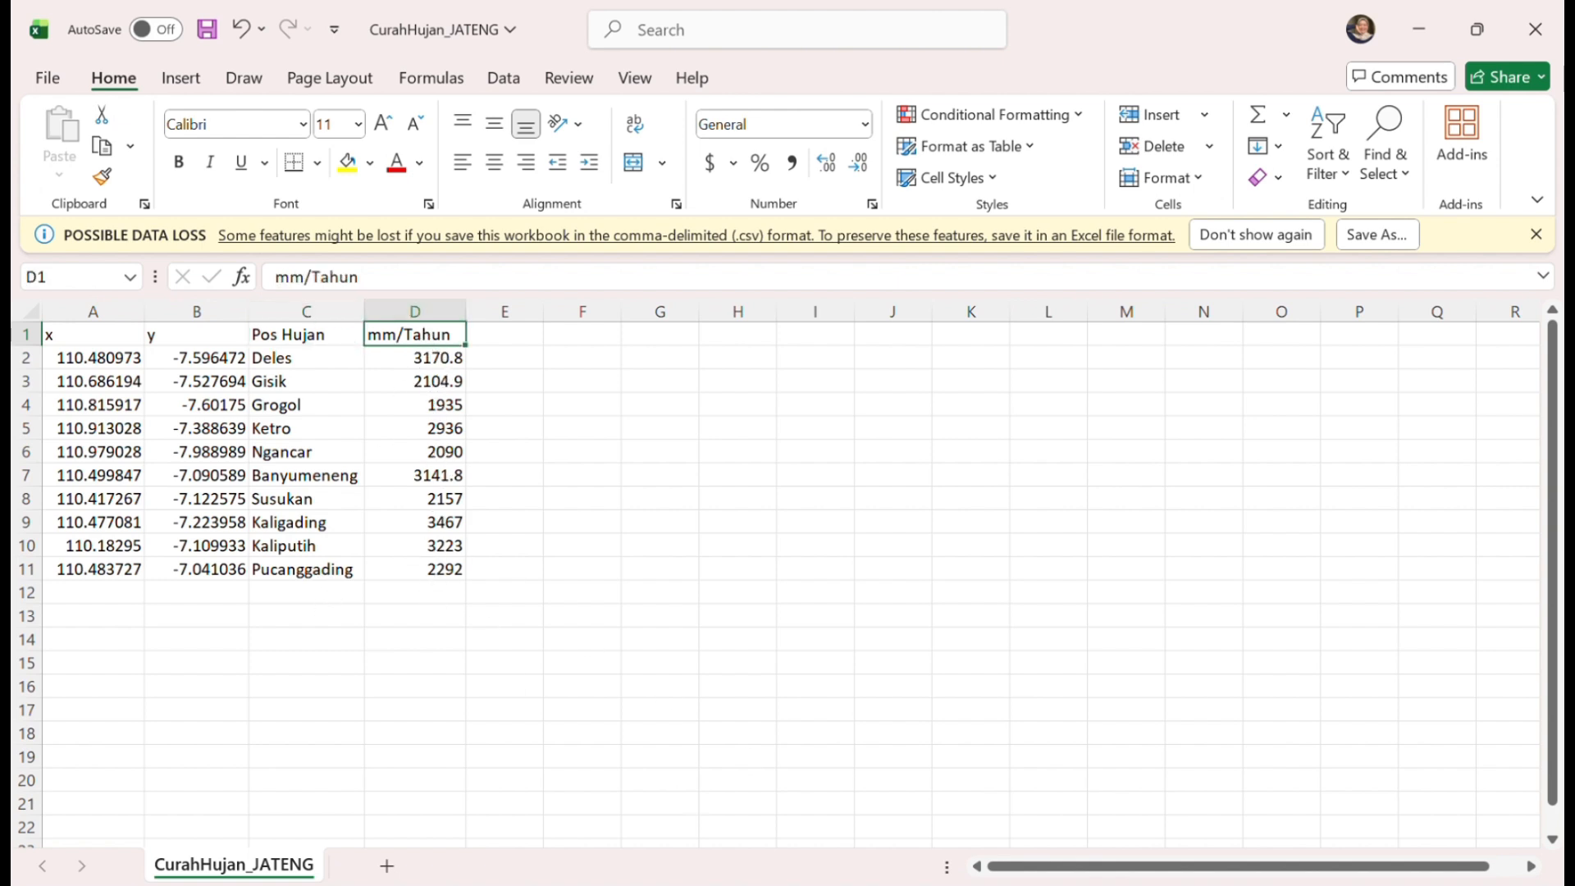
# Return to PUBLIKASI CURAH HUJAN 2024.pdf and examine the Deles station's coordinates and annual rainfall total
pyautogui.click(838, 884)
pyautogui.scroll(-15, 704, 445)
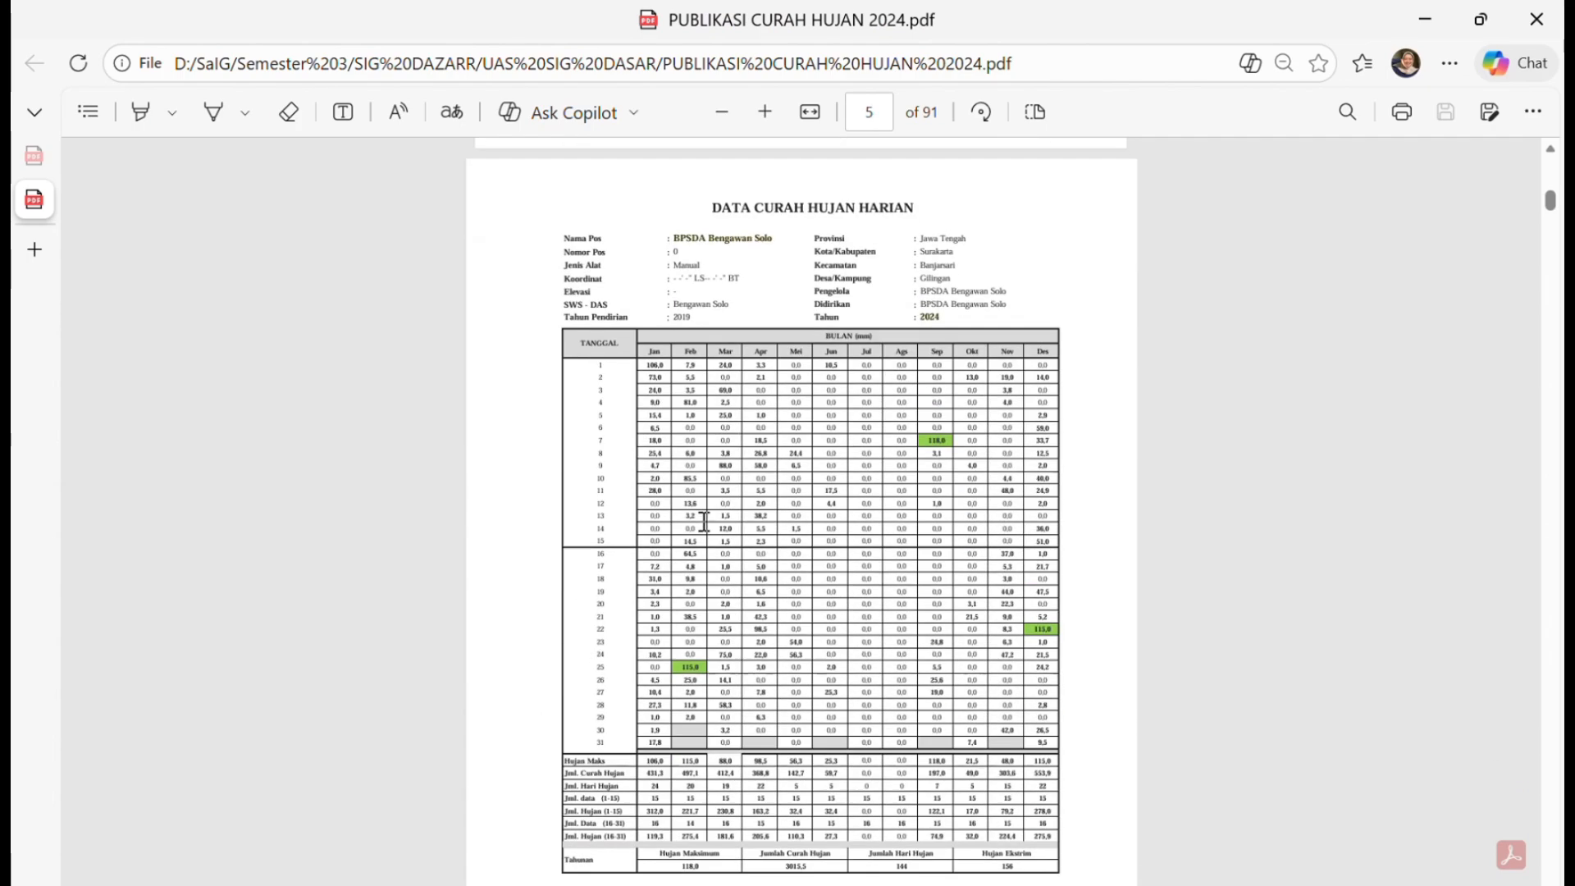
pyautogui.scroll(2, 704, 529)
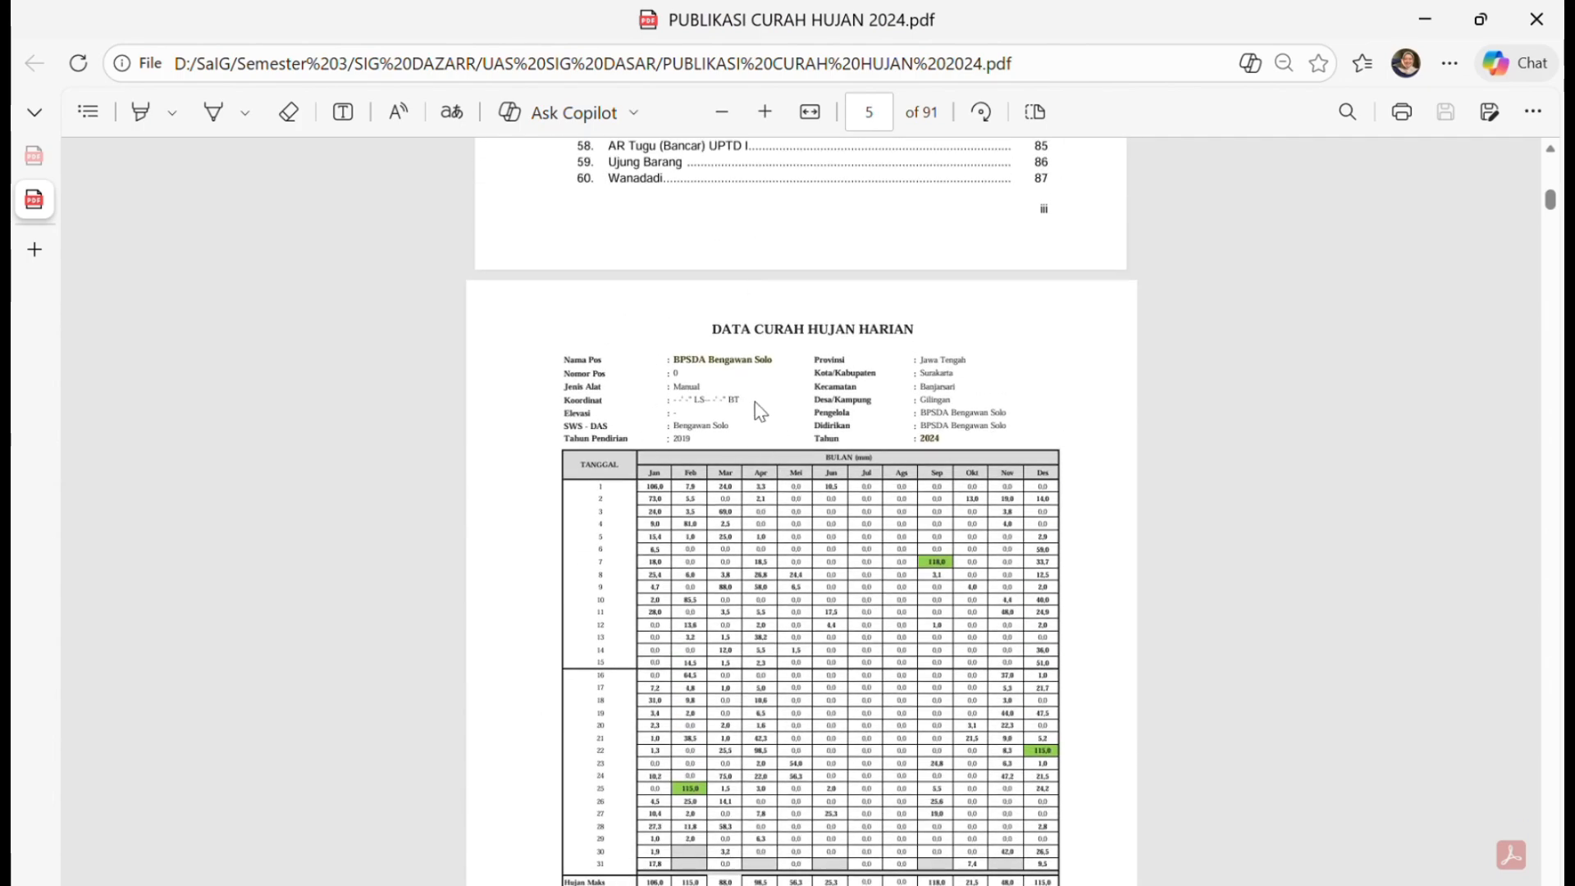
pyautogui.scroll(-14, 762, 411)
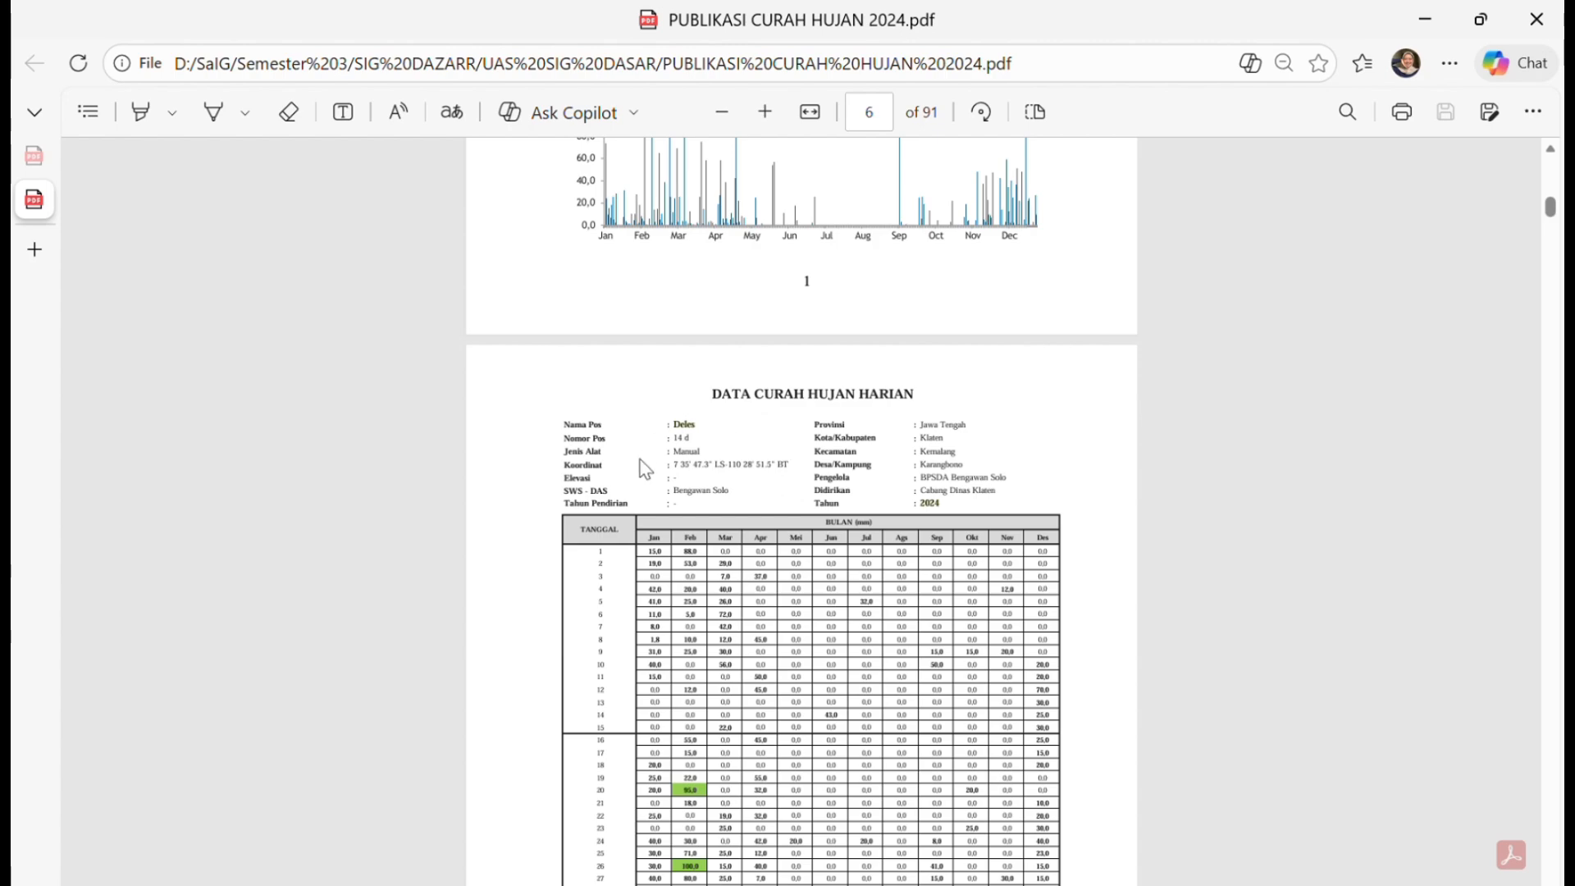
pyautogui.scroll(-6, 800, 462)
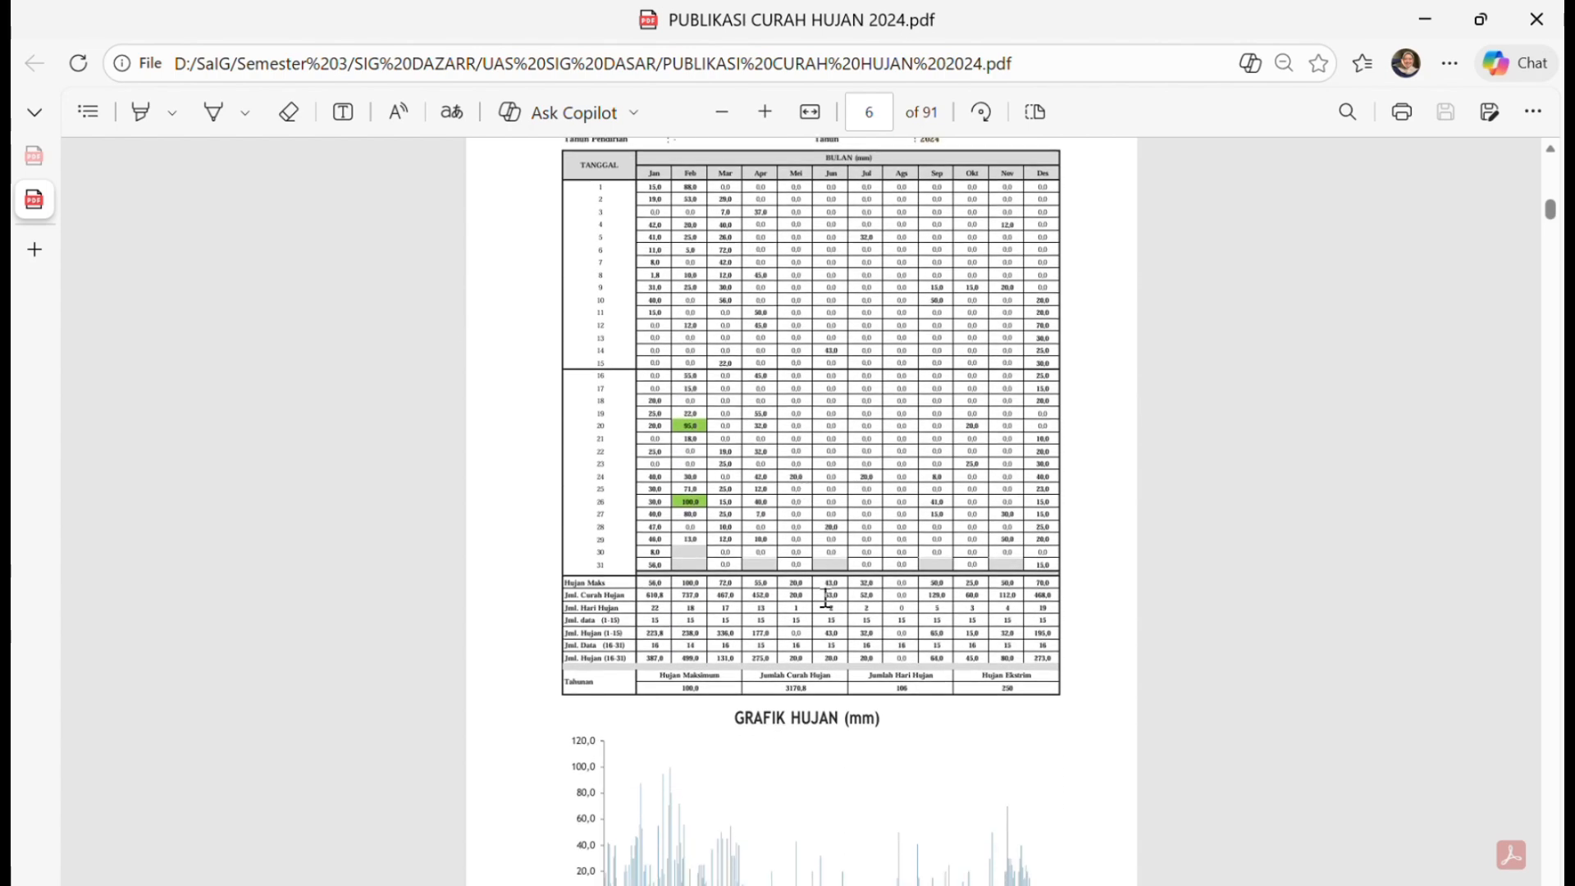
pyautogui.scroll(-3, 825, 599)
pyautogui.scroll(5, 823, 603)
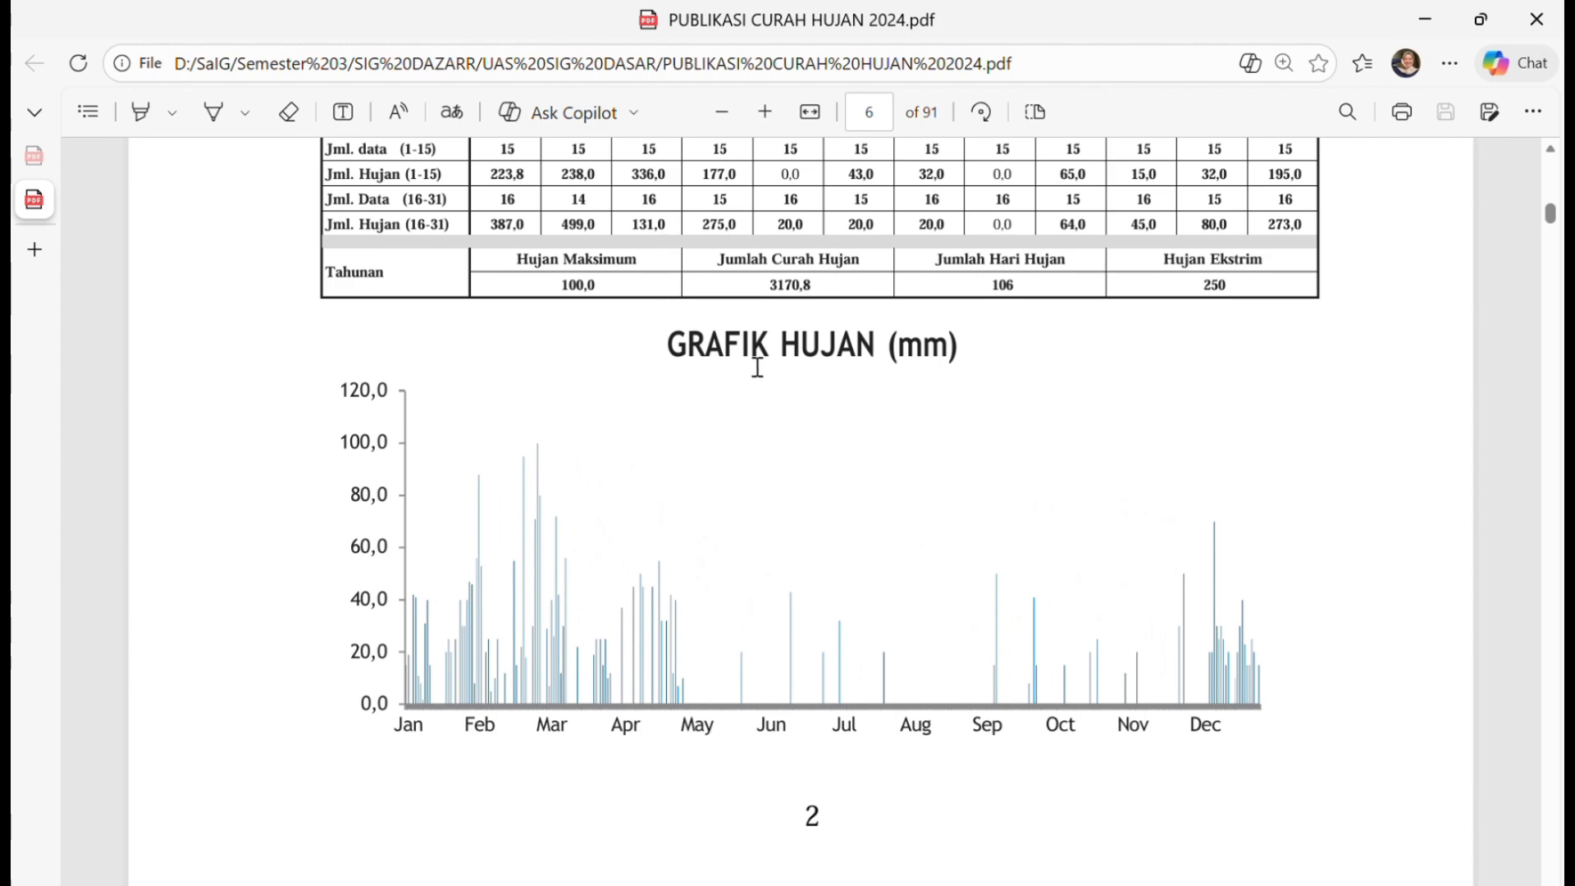
# Check the CSV UTF-8 (Comma delimited) save format for the CurahHujan_JATENG workbook in the UAS SIG DASAR folder, without saving
pyautogui.click(992, 836)
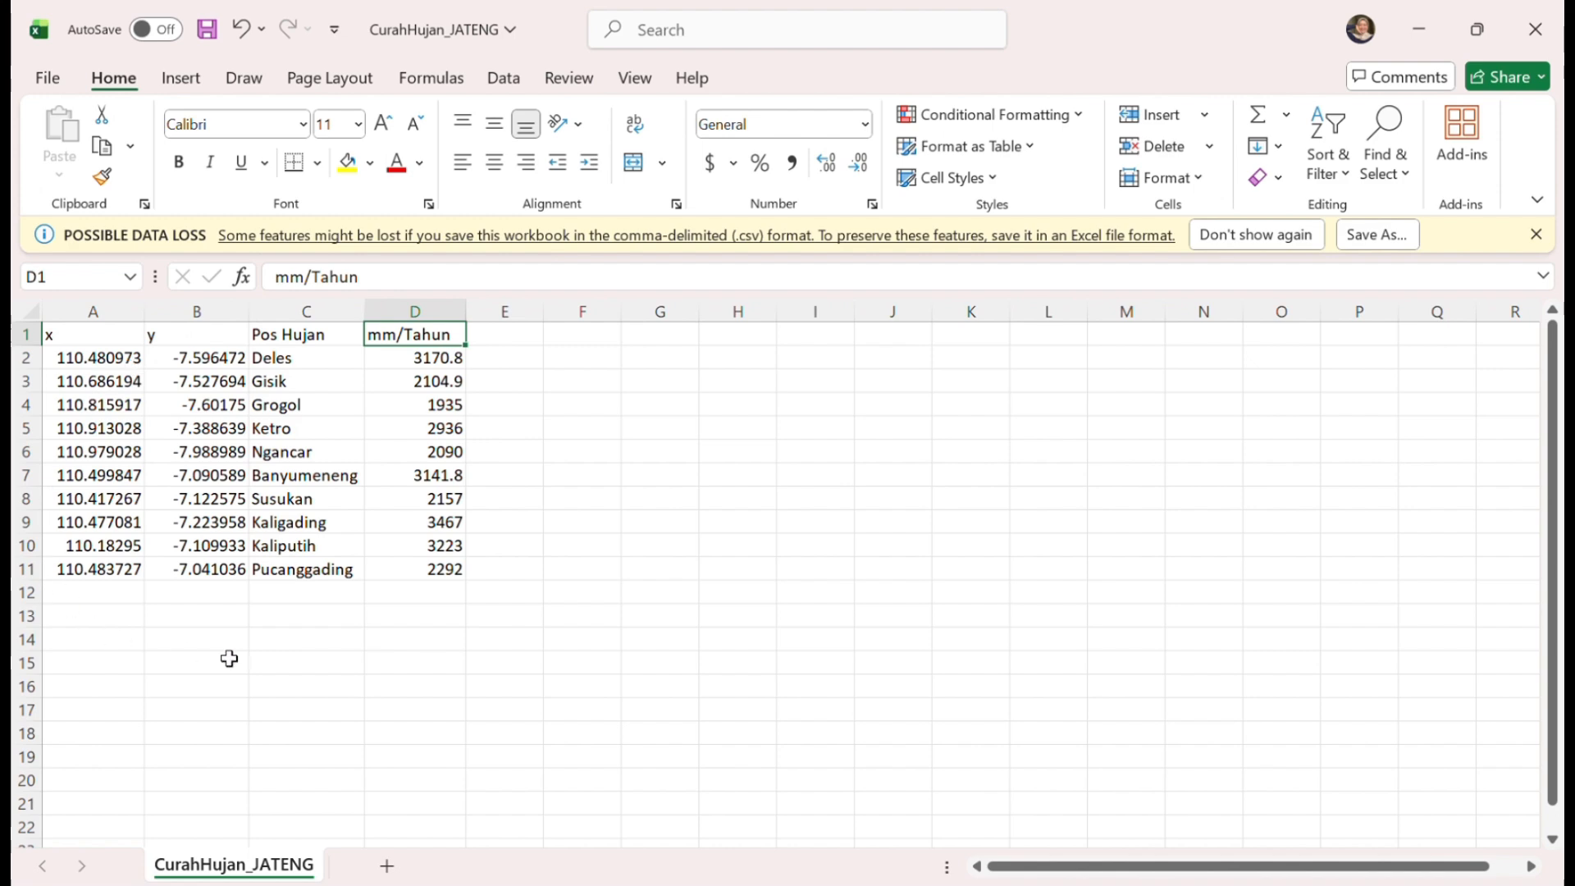
pyautogui.click(47, 79)
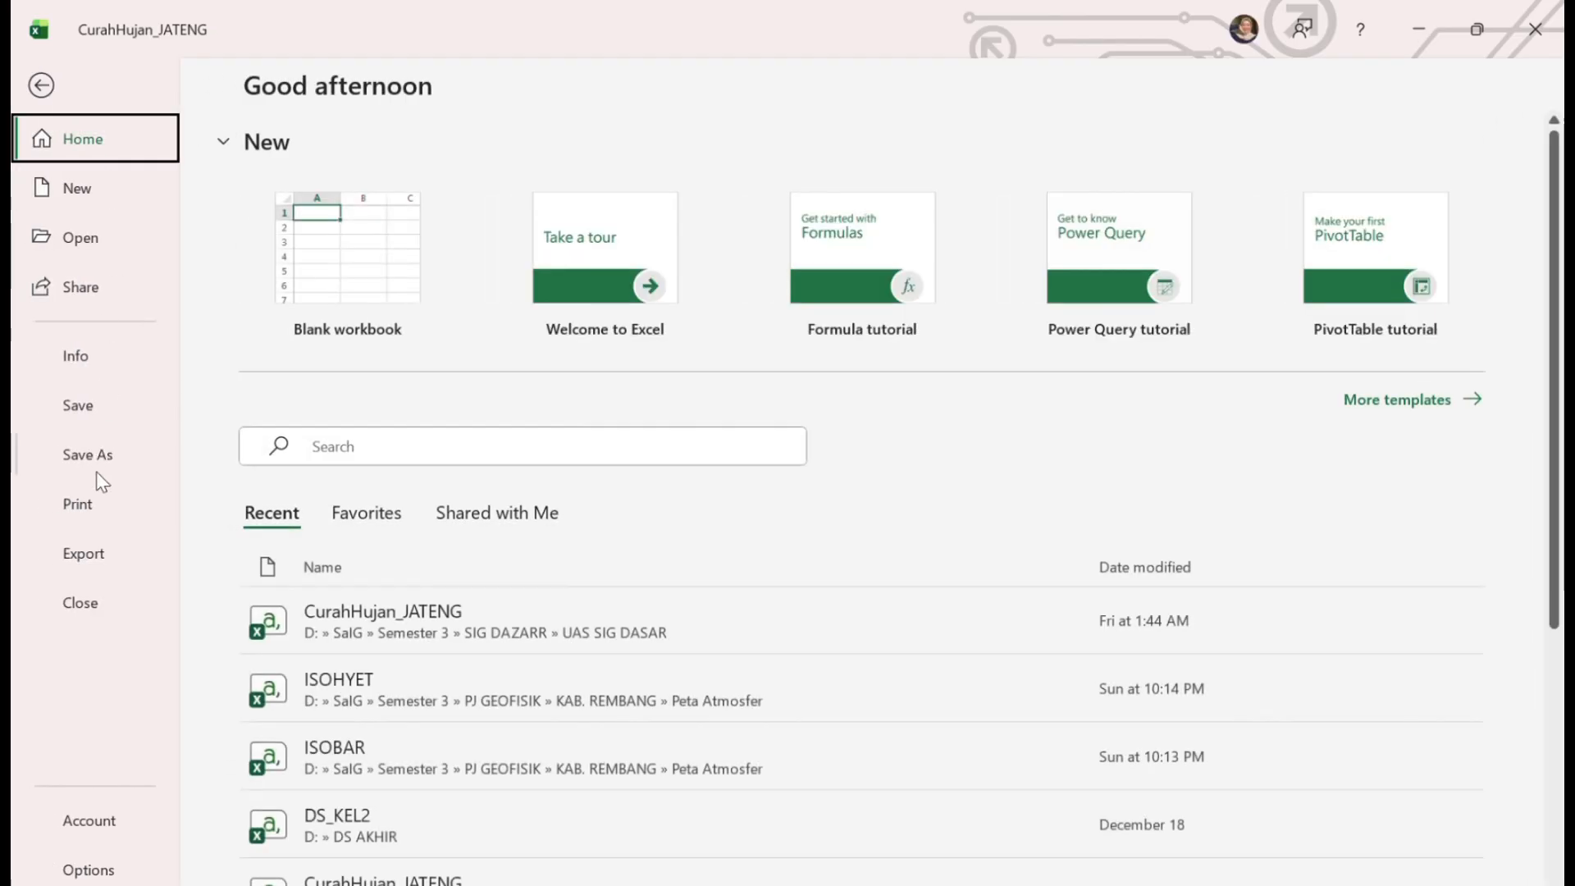
pyautogui.click(107, 465)
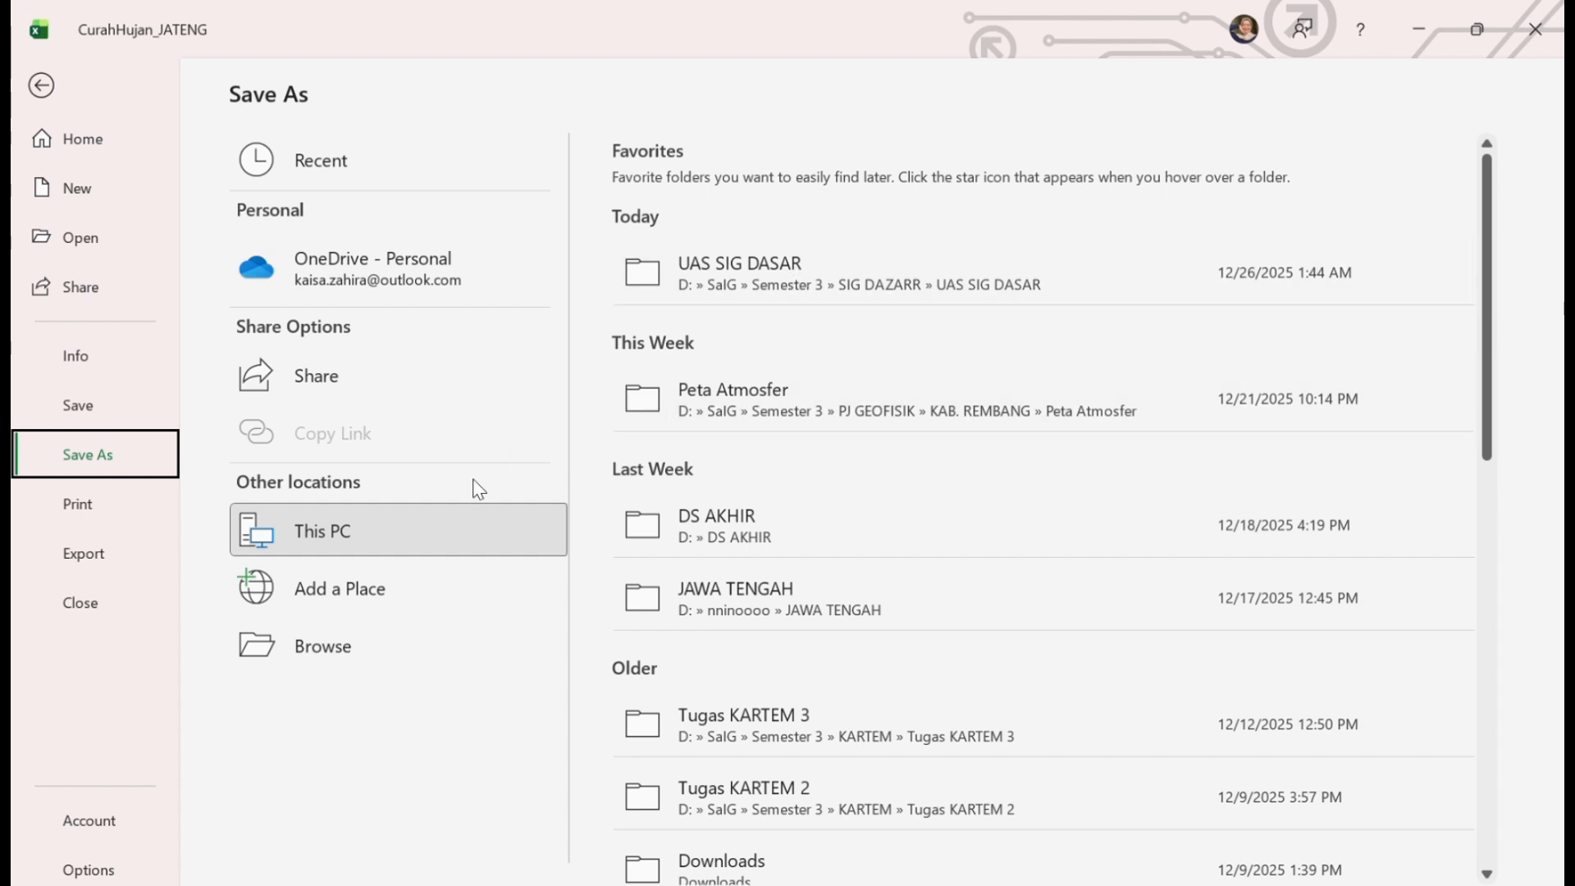
pyautogui.click(459, 531)
pyautogui.click(738, 302)
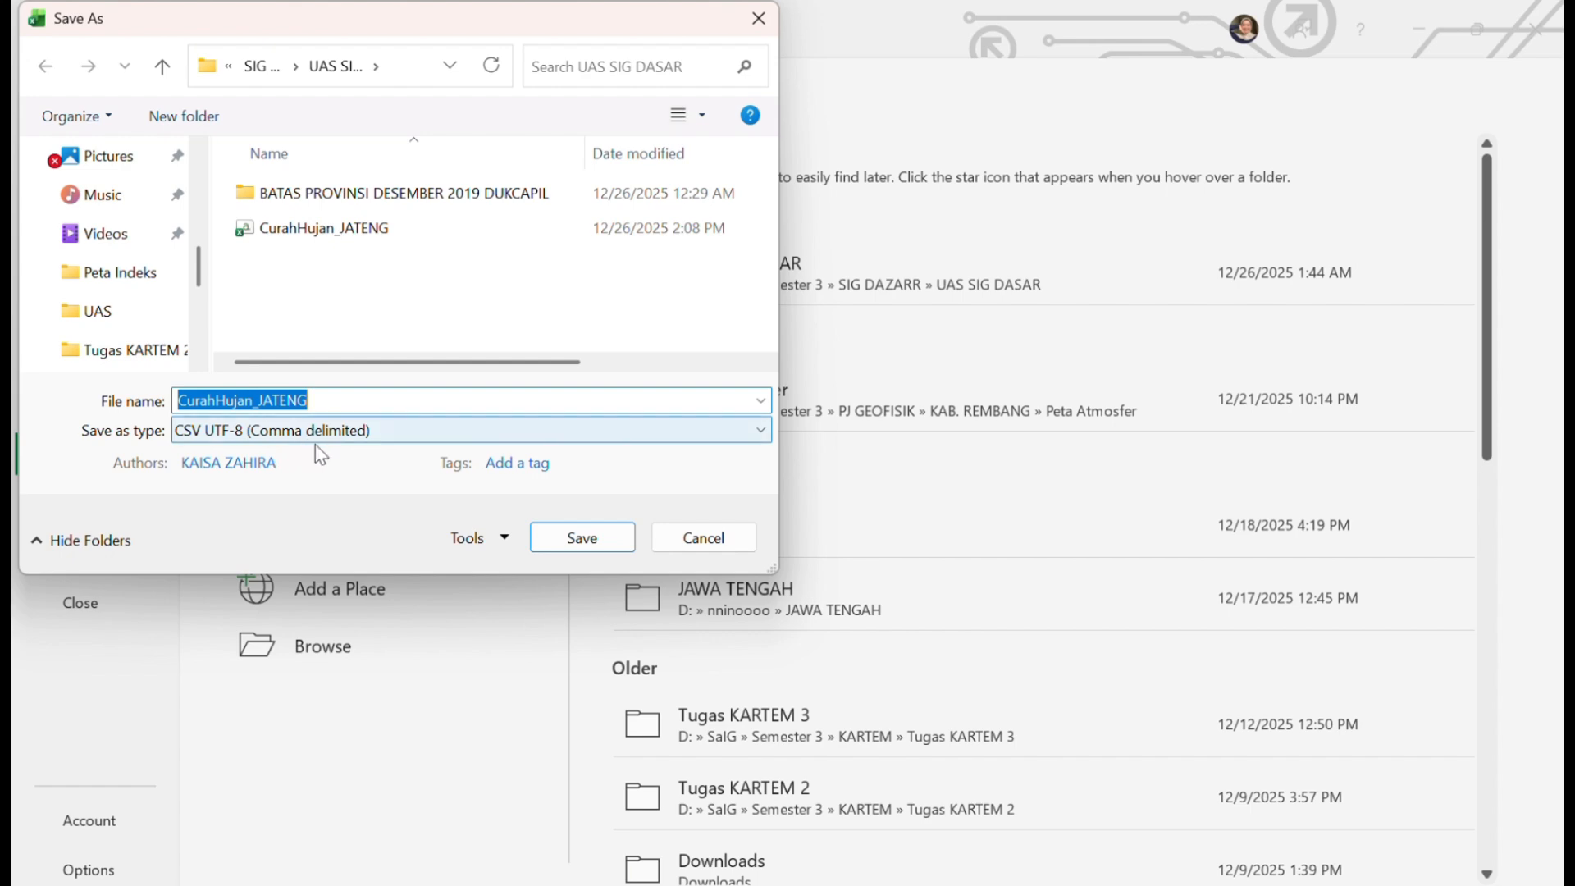
pyautogui.press('Escape')
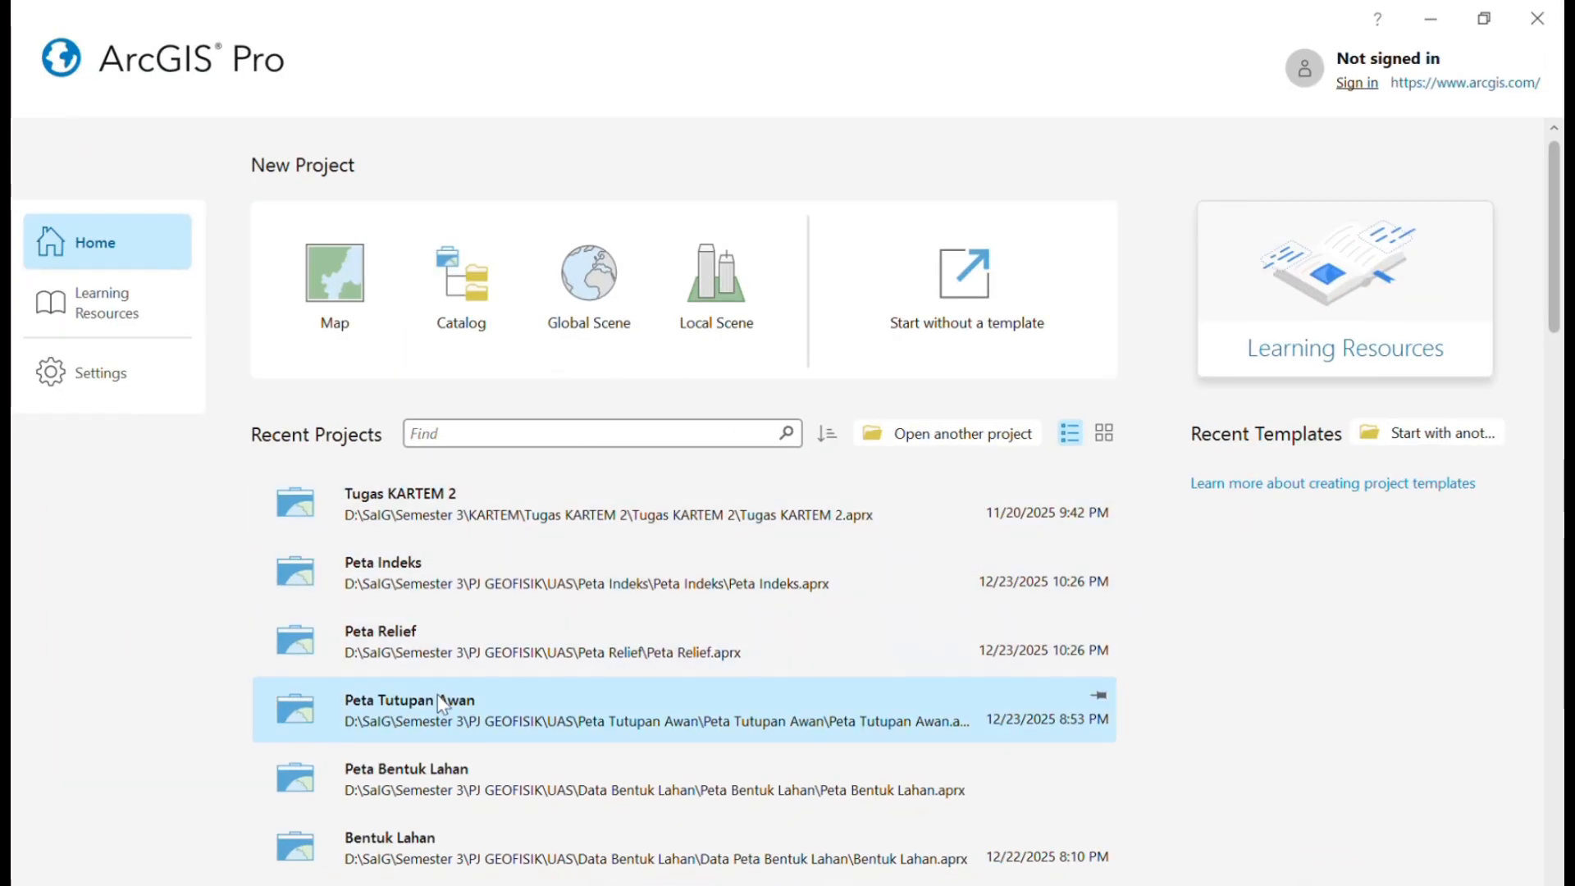
# Start a new Map project in ArcGIS Pro and name it UAS SIG DASAR
pyautogui.click(313, 312)
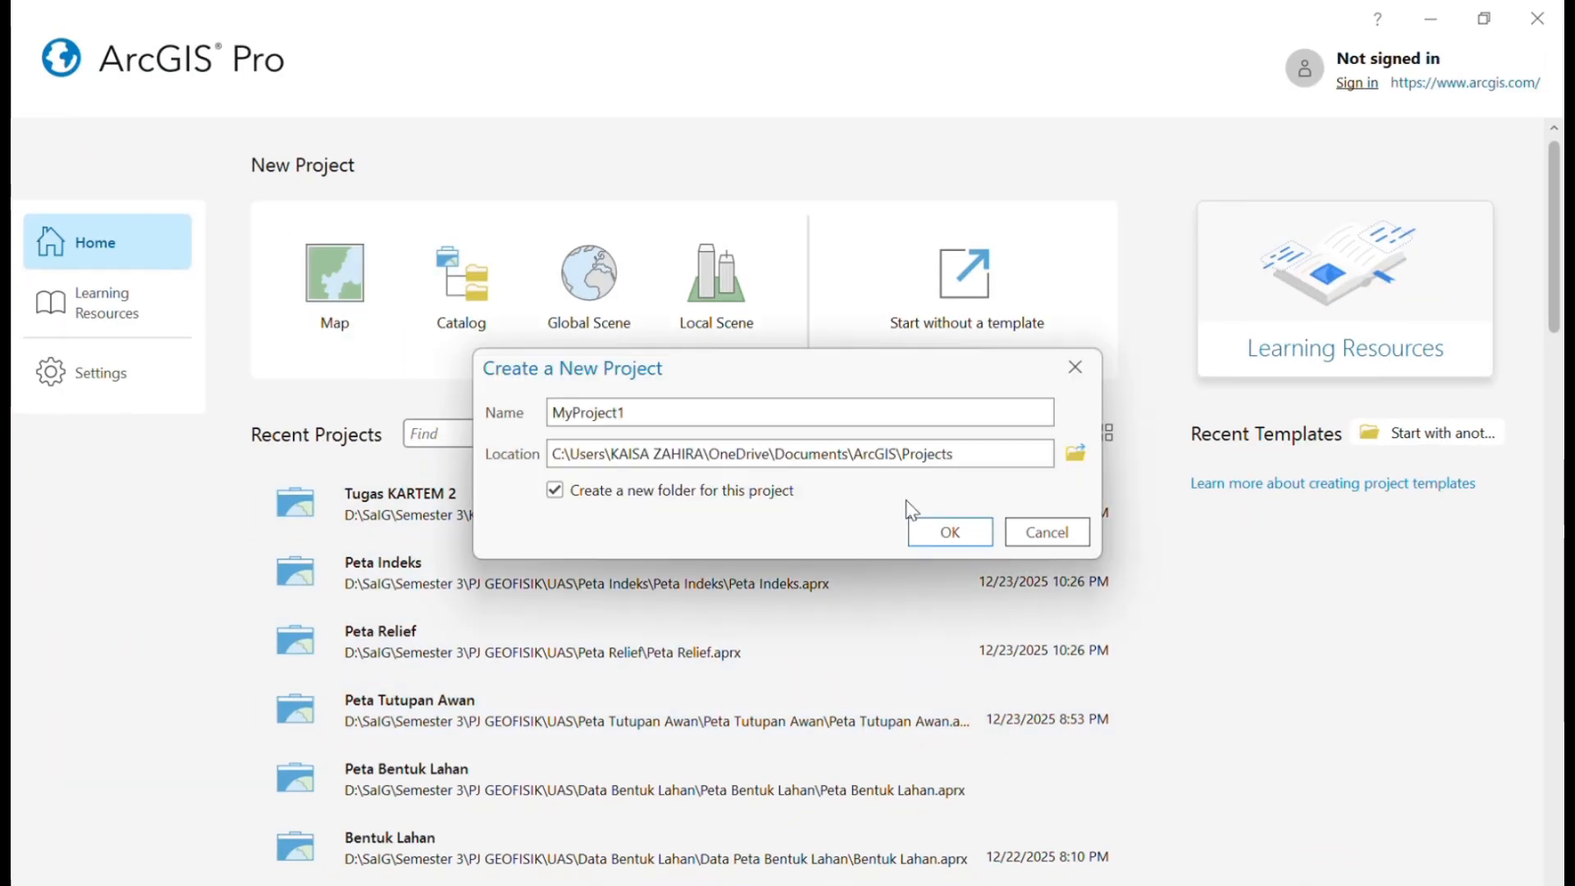
pyautogui.doubleClick(728, 412)
pyautogui.write('UAS SIG DASAR')
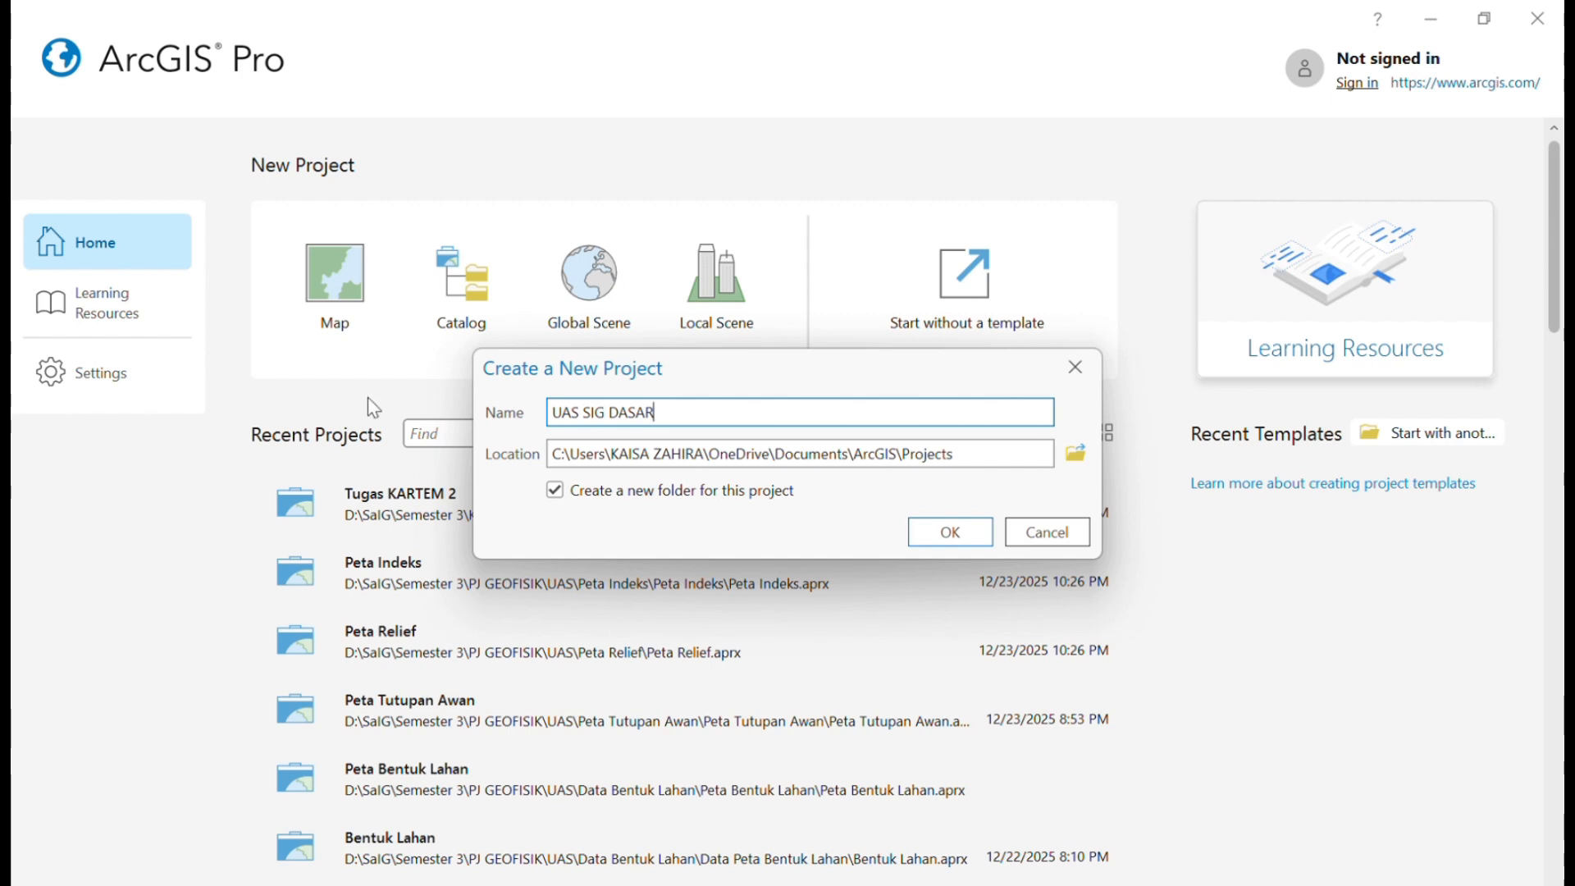
# Set the project location to the UAS SIG DASAR folder under SaIG, Semester 3, SIG DAZARR on drive D and create the project
pyautogui.click(1075, 454)
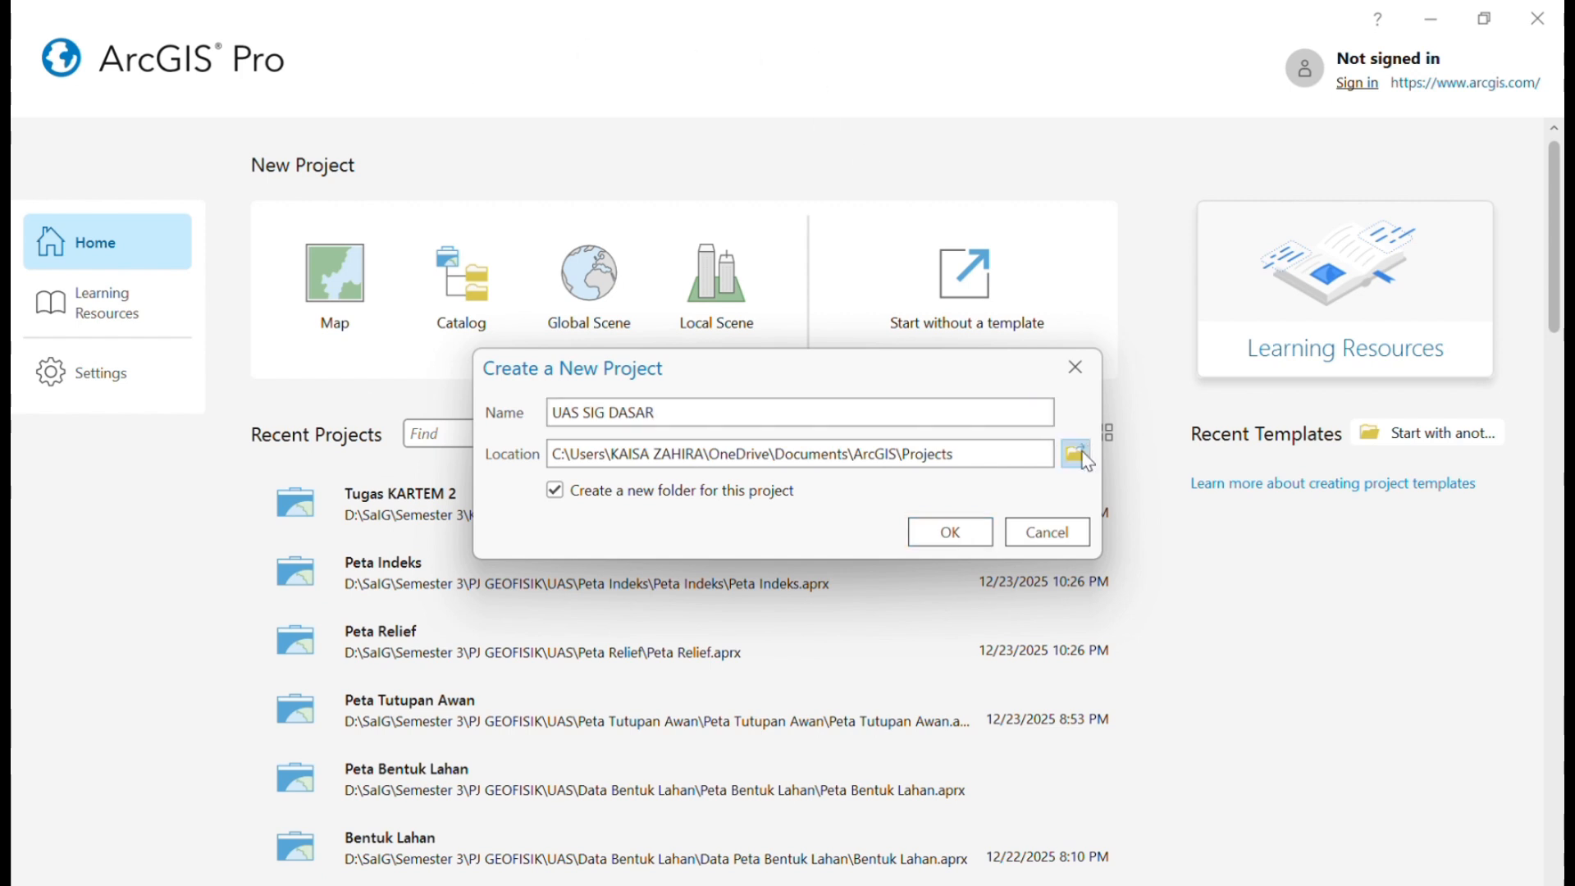
pyautogui.click(260, 437)
pyautogui.doubleClick(433, 405)
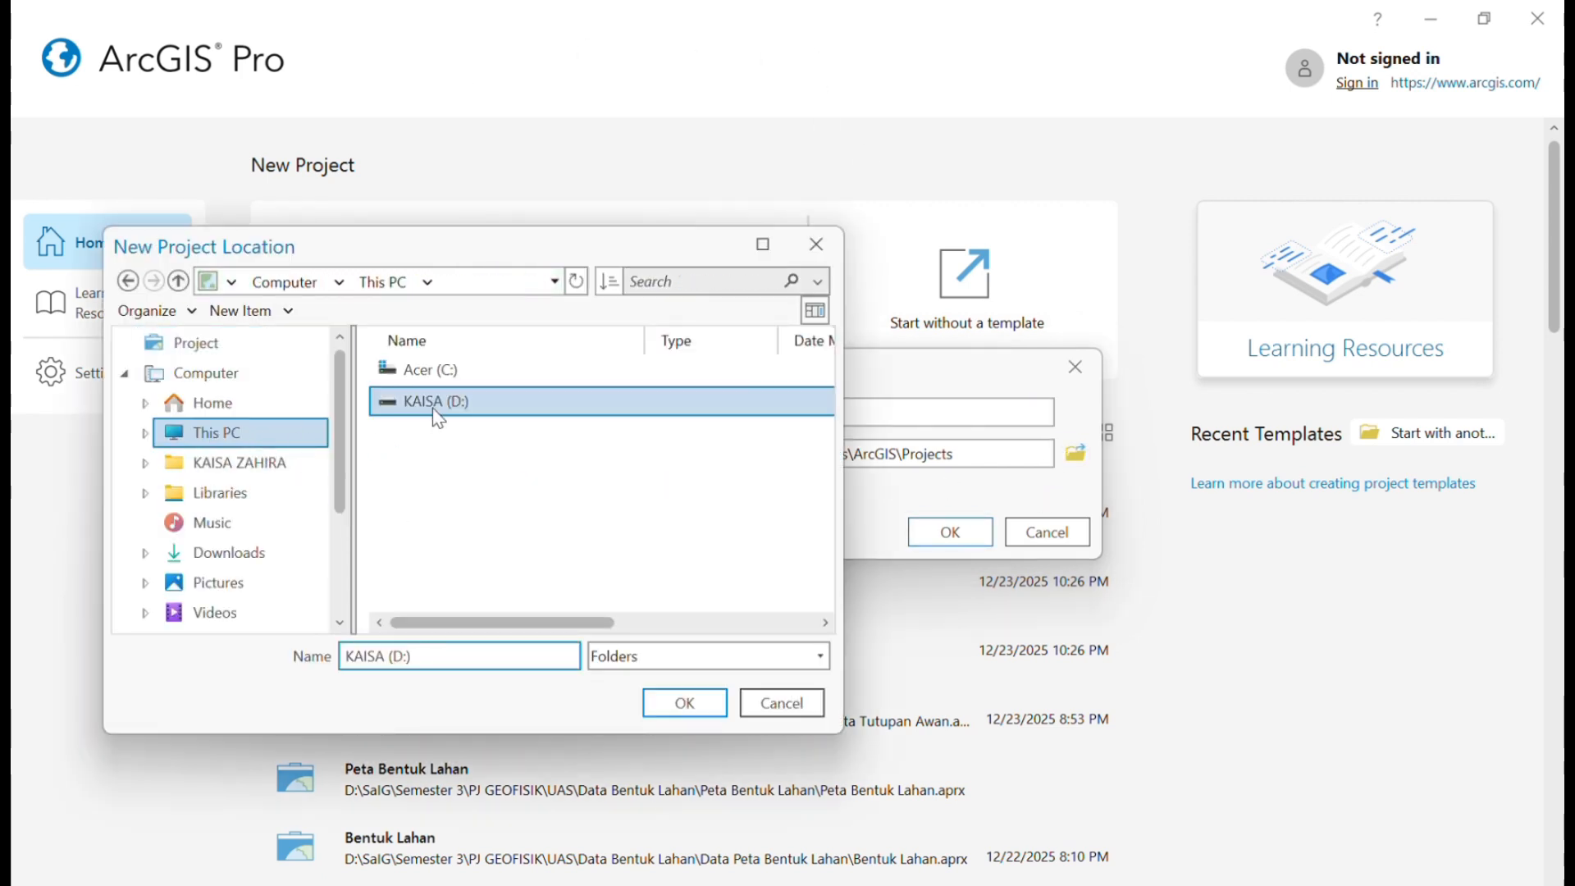
pyautogui.doubleClick(463, 501)
pyautogui.scroll(-5, 472, 524)
pyautogui.doubleClick(478, 522)
pyautogui.doubleClick(492, 495)
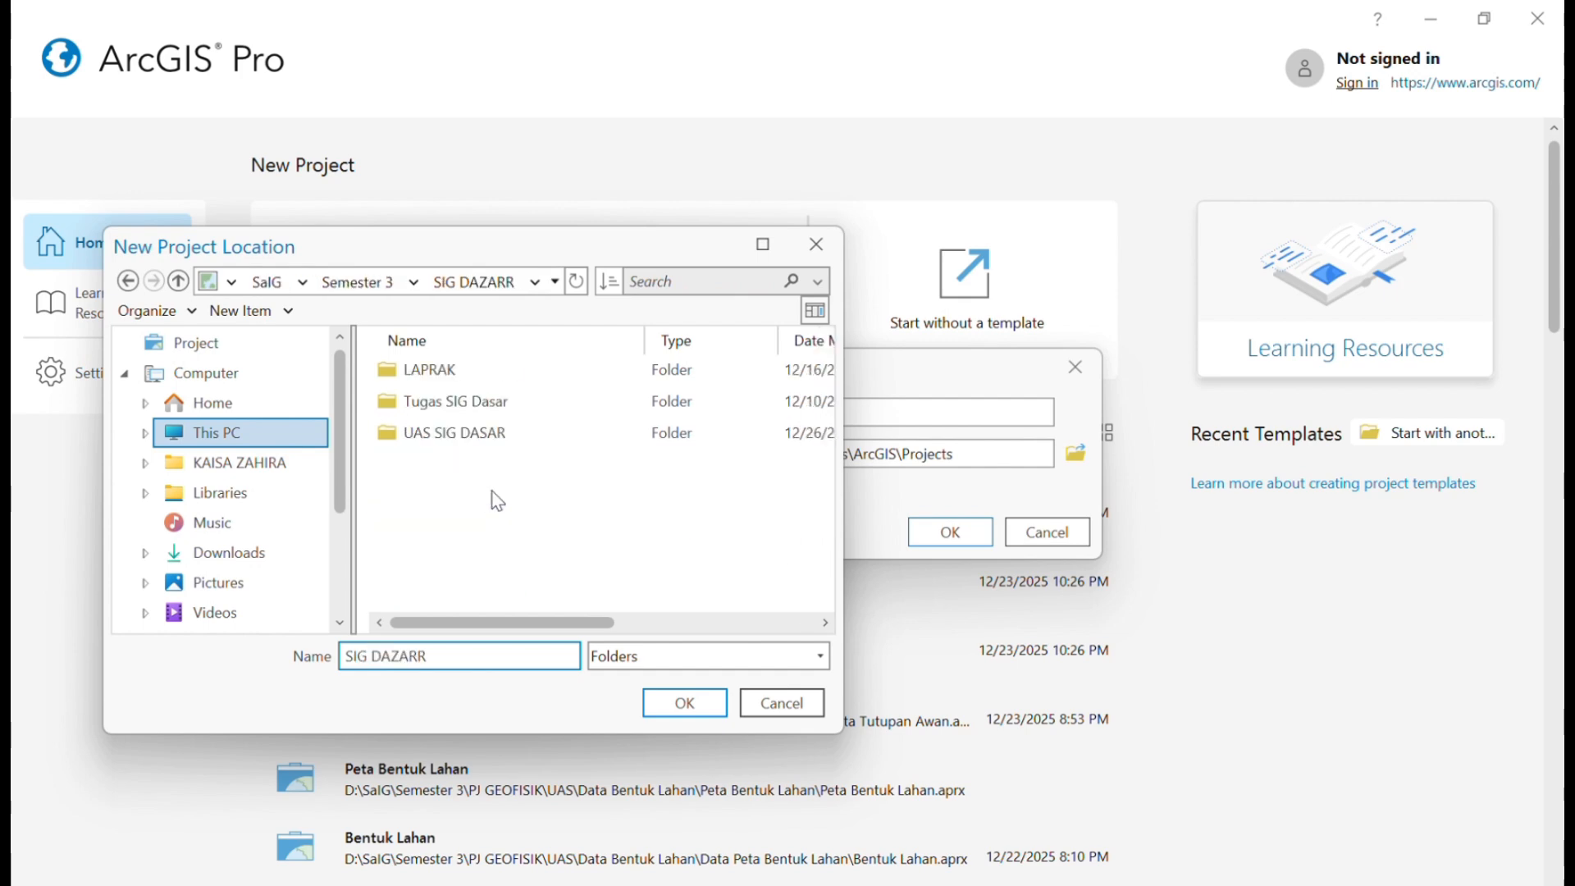
pyautogui.doubleClick(488, 432)
pyautogui.click(686, 703)
pyautogui.click(950, 532)
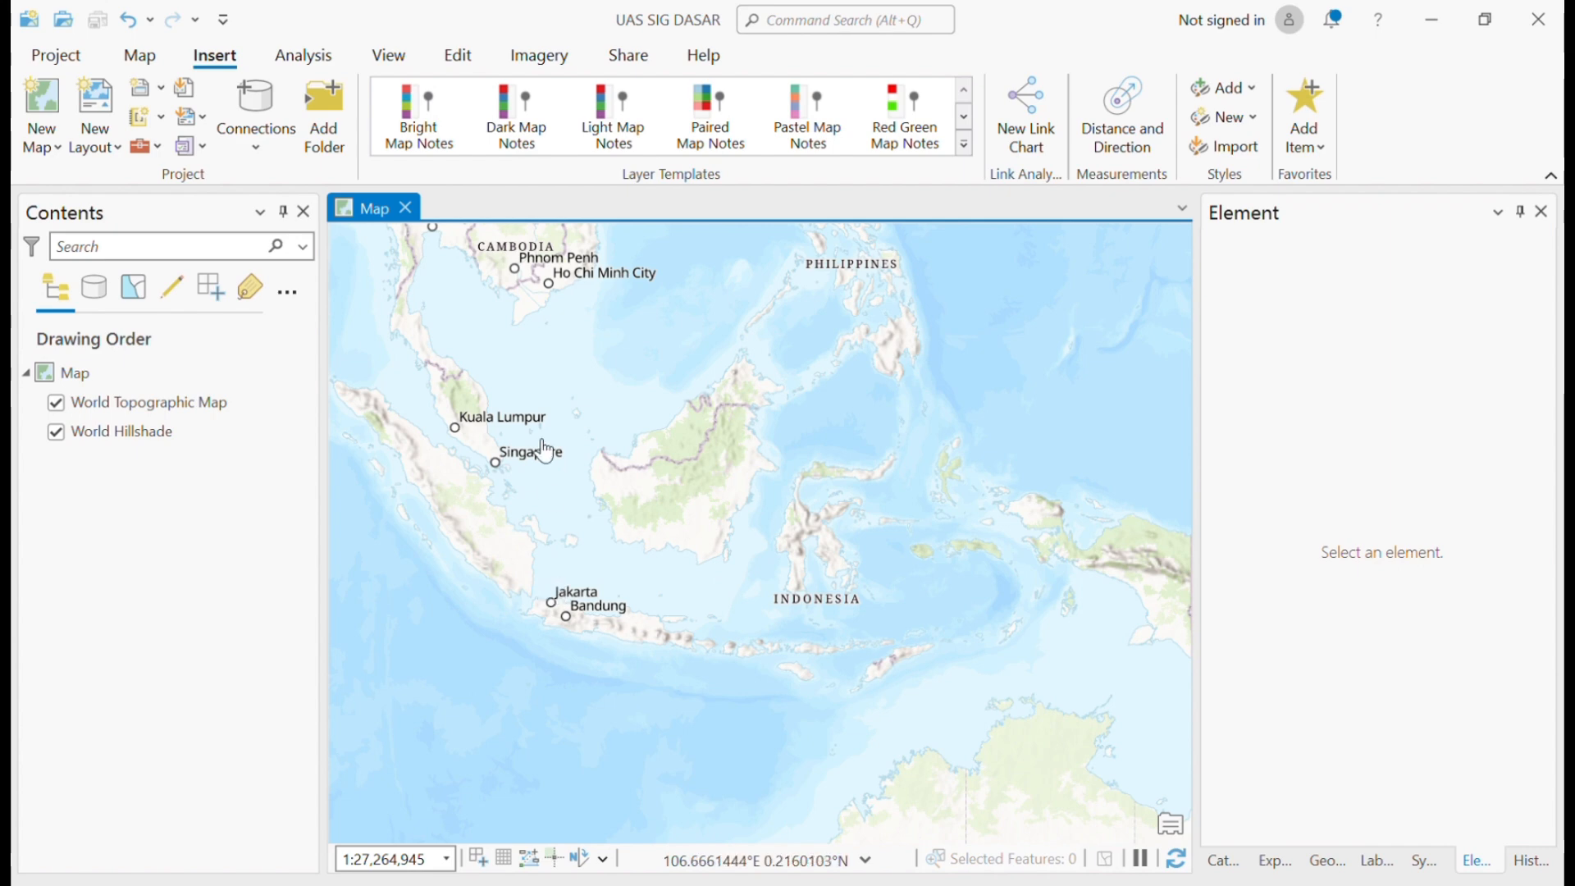
# Add the BATAS_PROVINSI_DESEMBER_2019_DUKCAPIL boundary layer from the UAS SIG DASAR folder to the map
pyautogui.click(139, 55)
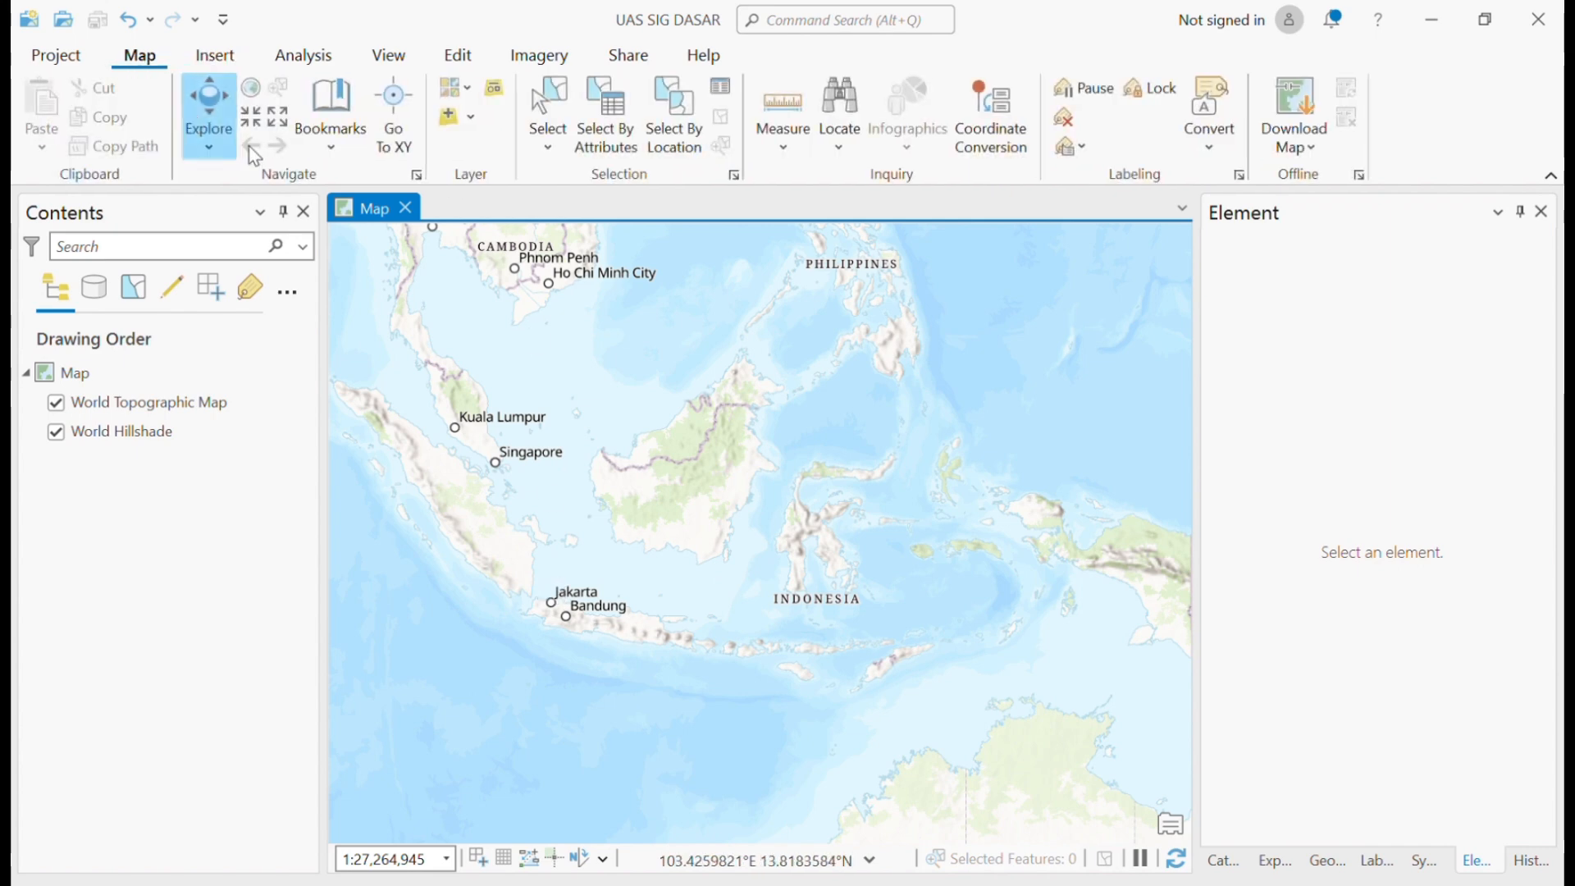
pyautogui.click(475, 123)
pyautogui.click(484, 158)
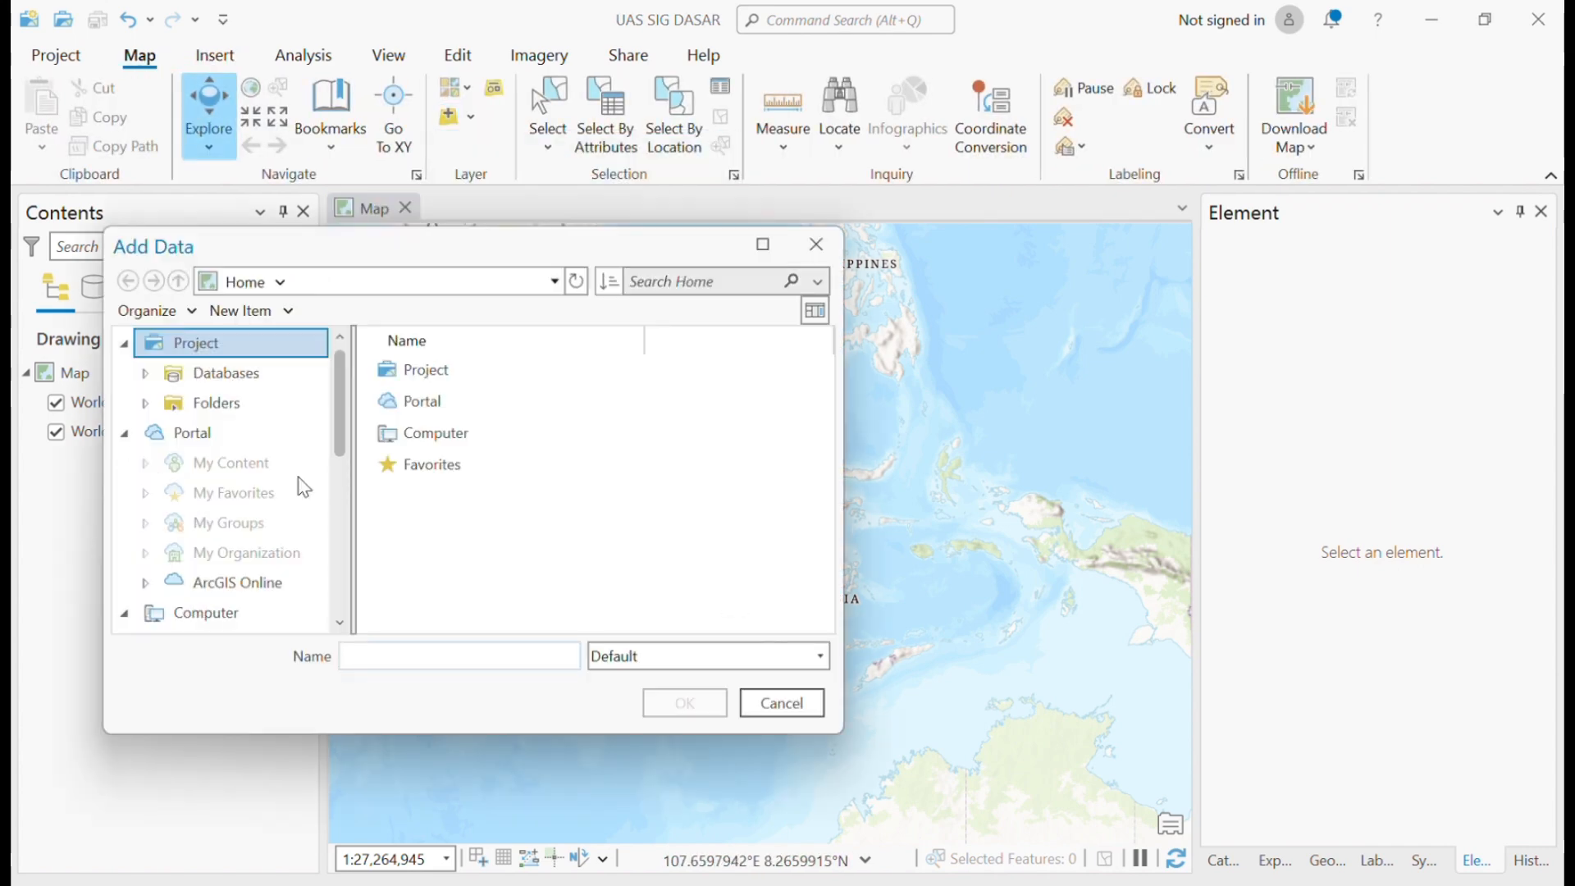
pyautogui.click(266, 283)
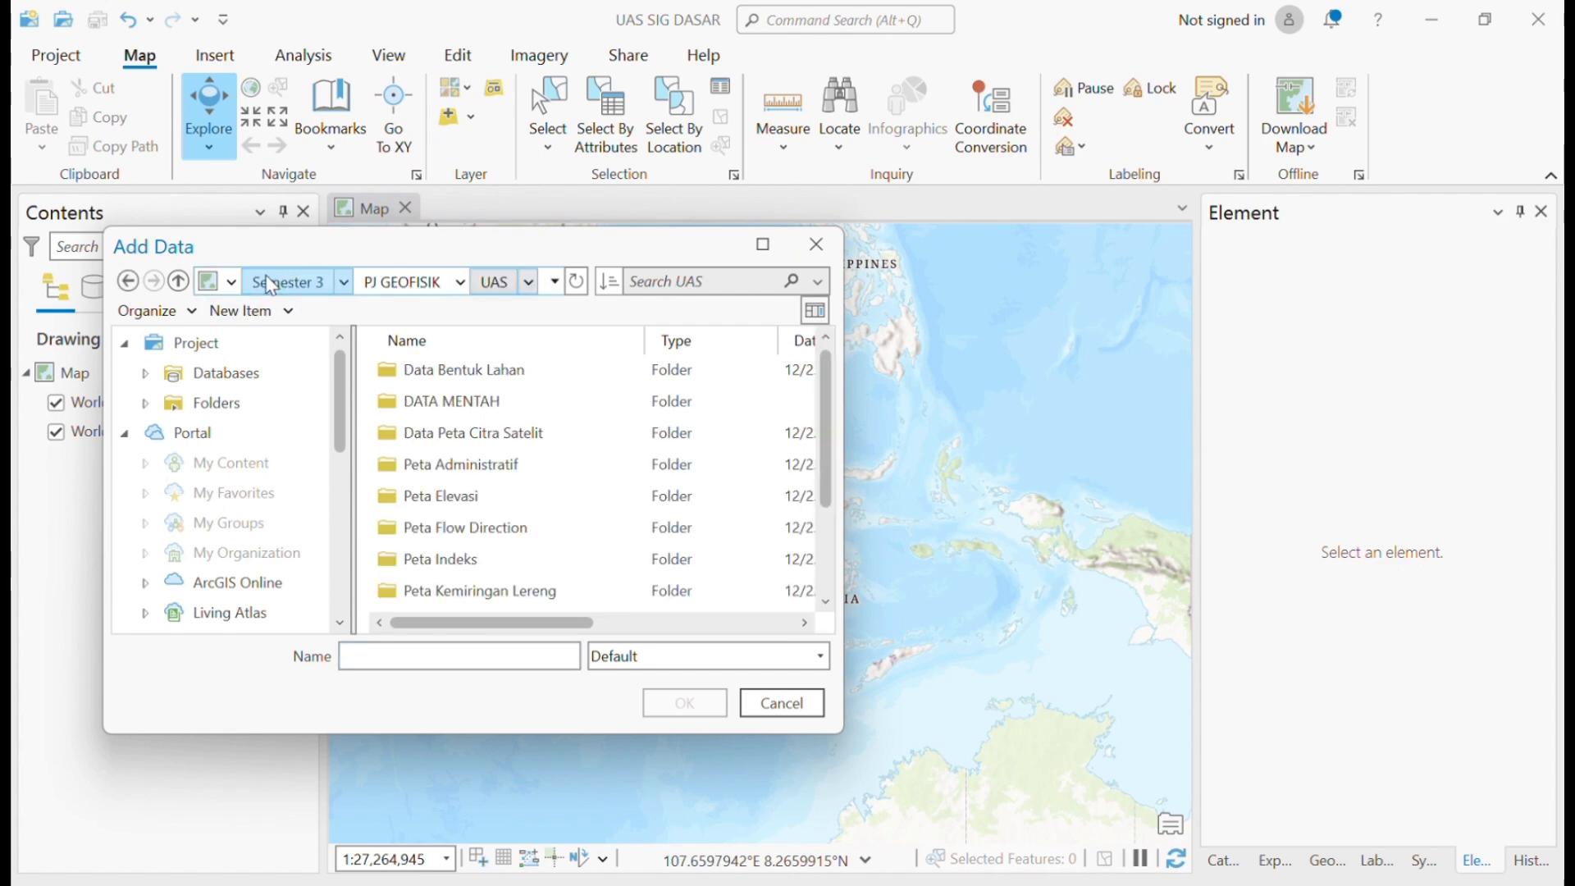
pyautogui.click(311, 282)
pyautogui.doubleClick(493, 496)
pyautogui.click(502, 435)
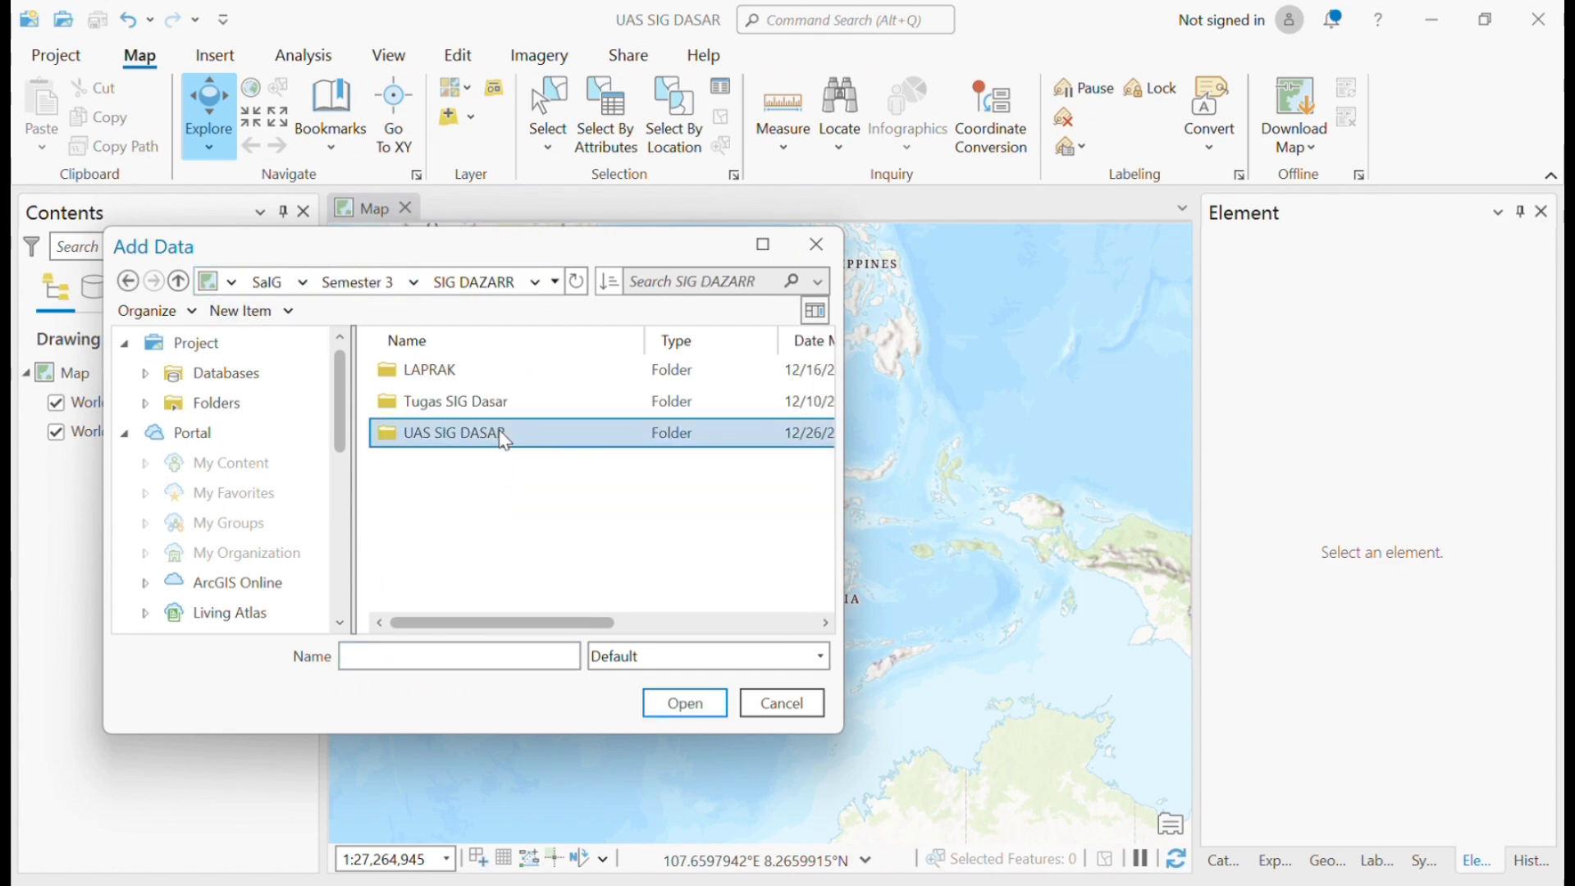
pyautogui.doubleClick(502, 435)
pyautogui.doubleClick(524, 410)
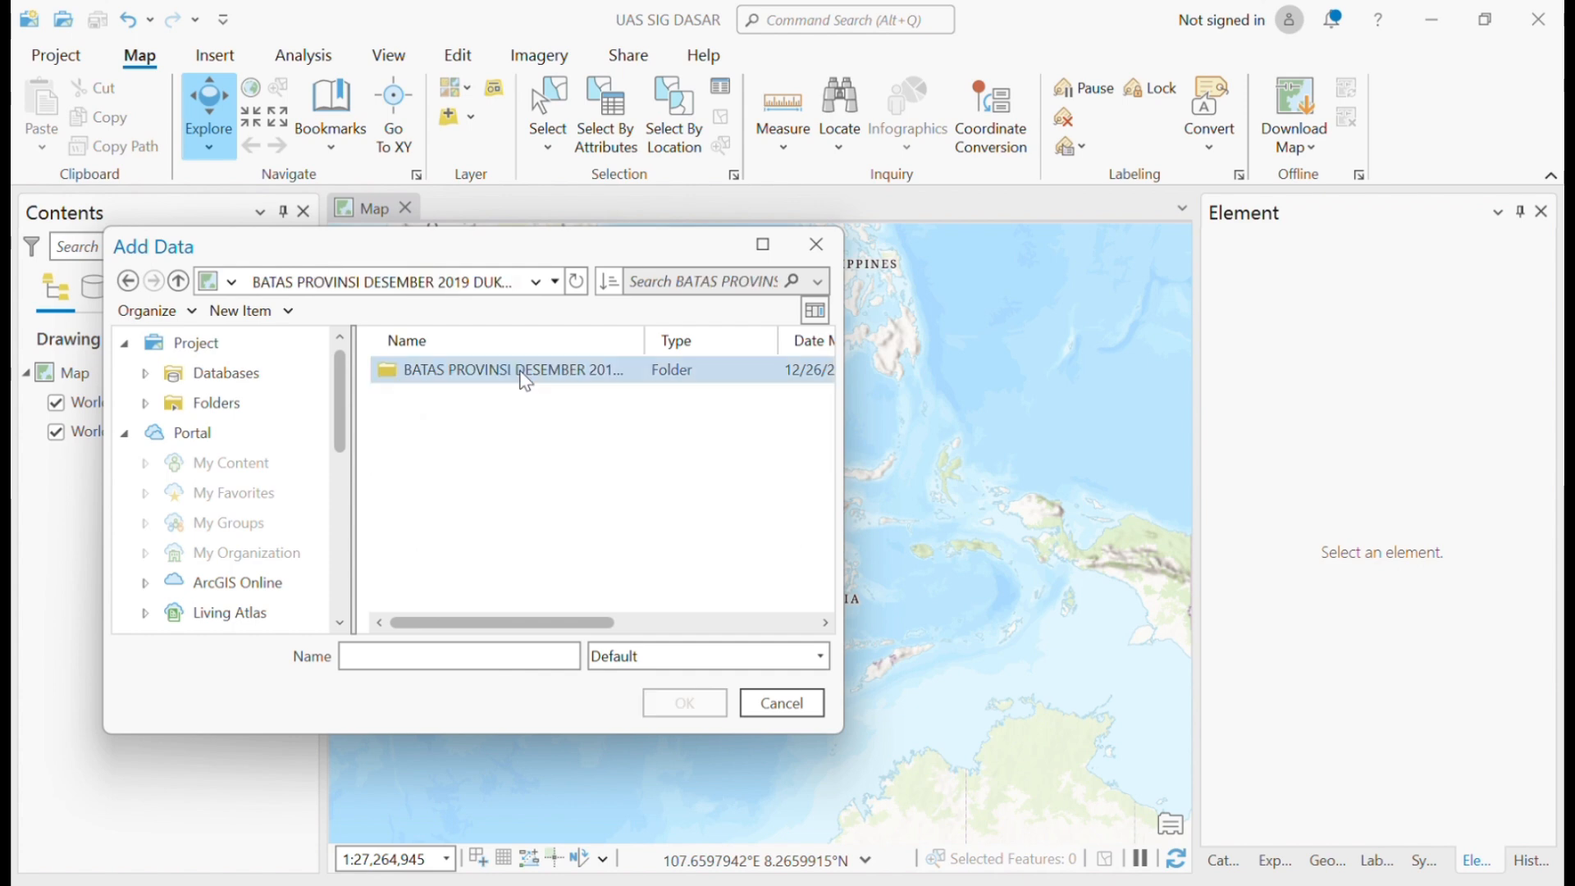
pyautogui.doubleClick(528, 373)
pyautogui.scroll(-4, 688, 500)
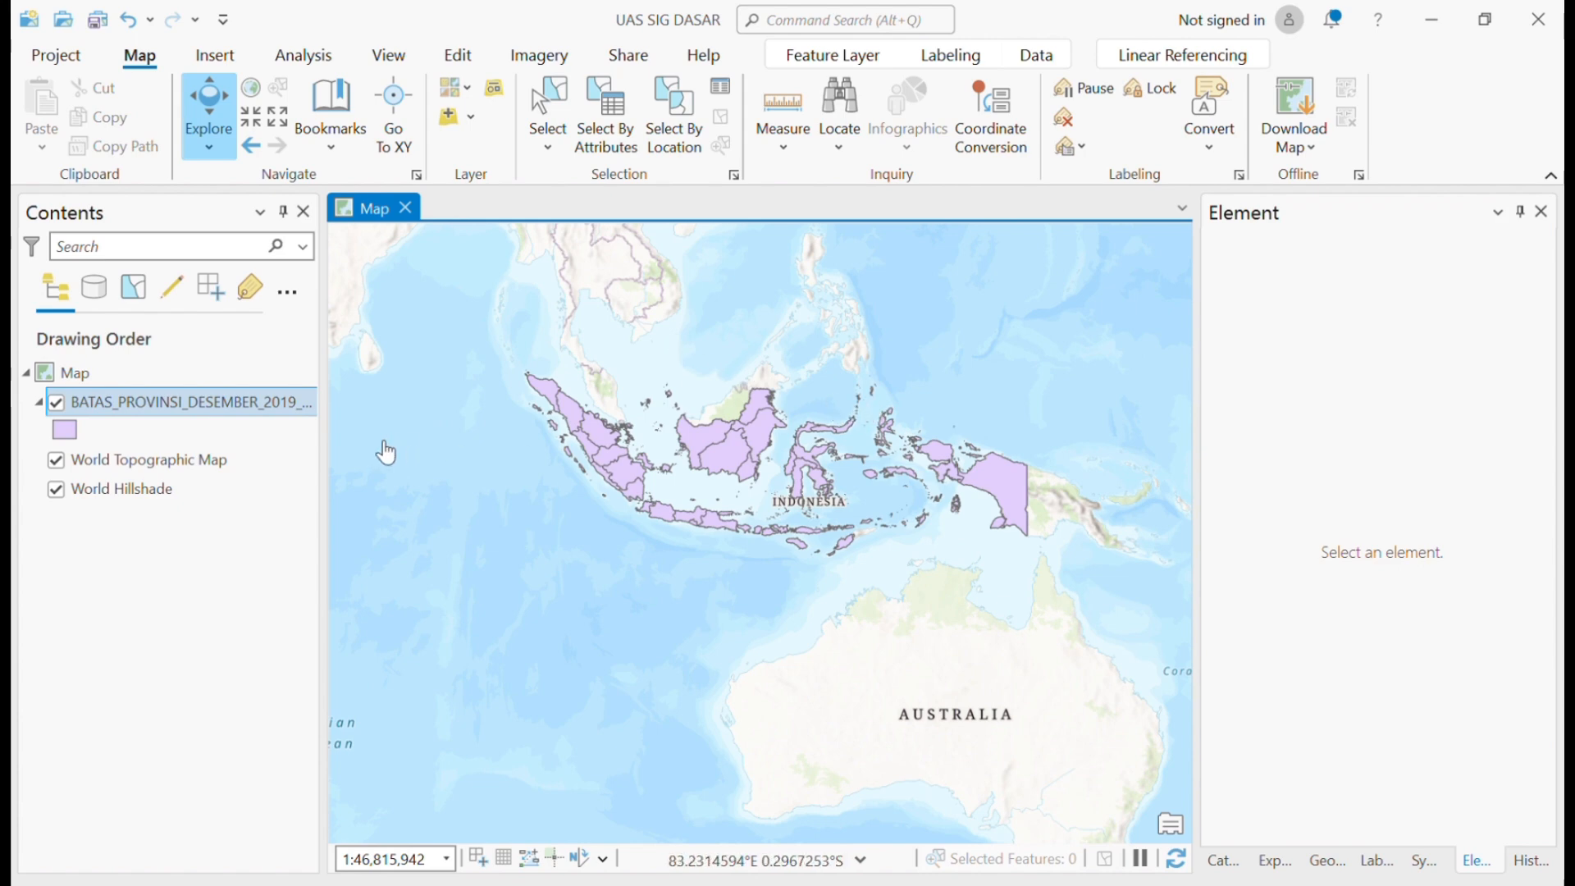
# Open the attribute table of the BATAS_PROVINSI layer and look through its PROVINSI records
pyautogui.rightClick(237, 417)
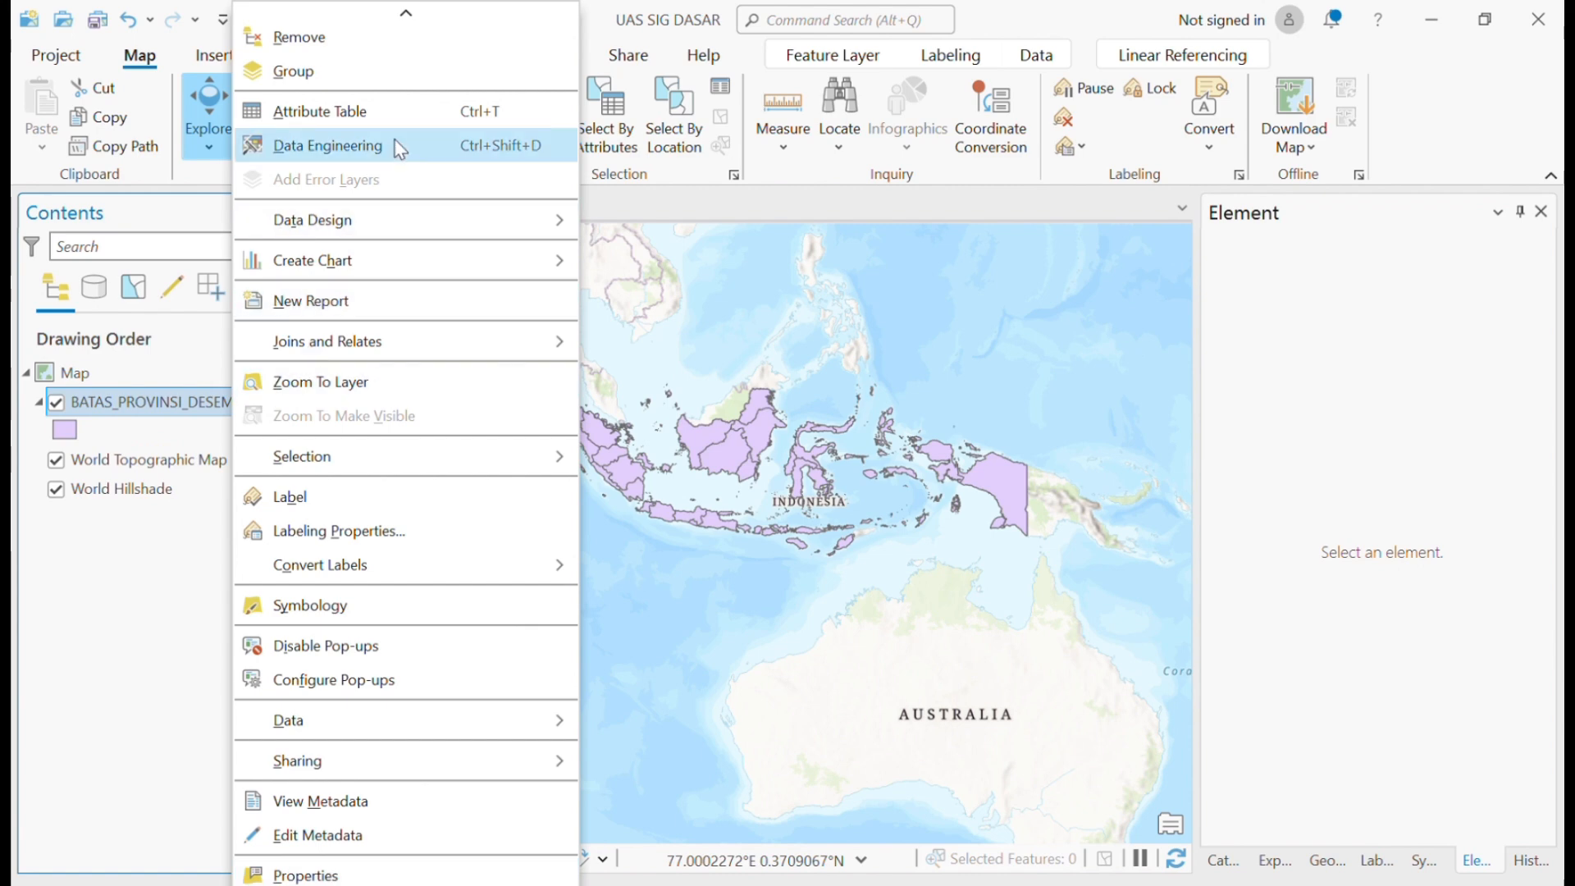
pyautogui.press('Escape')
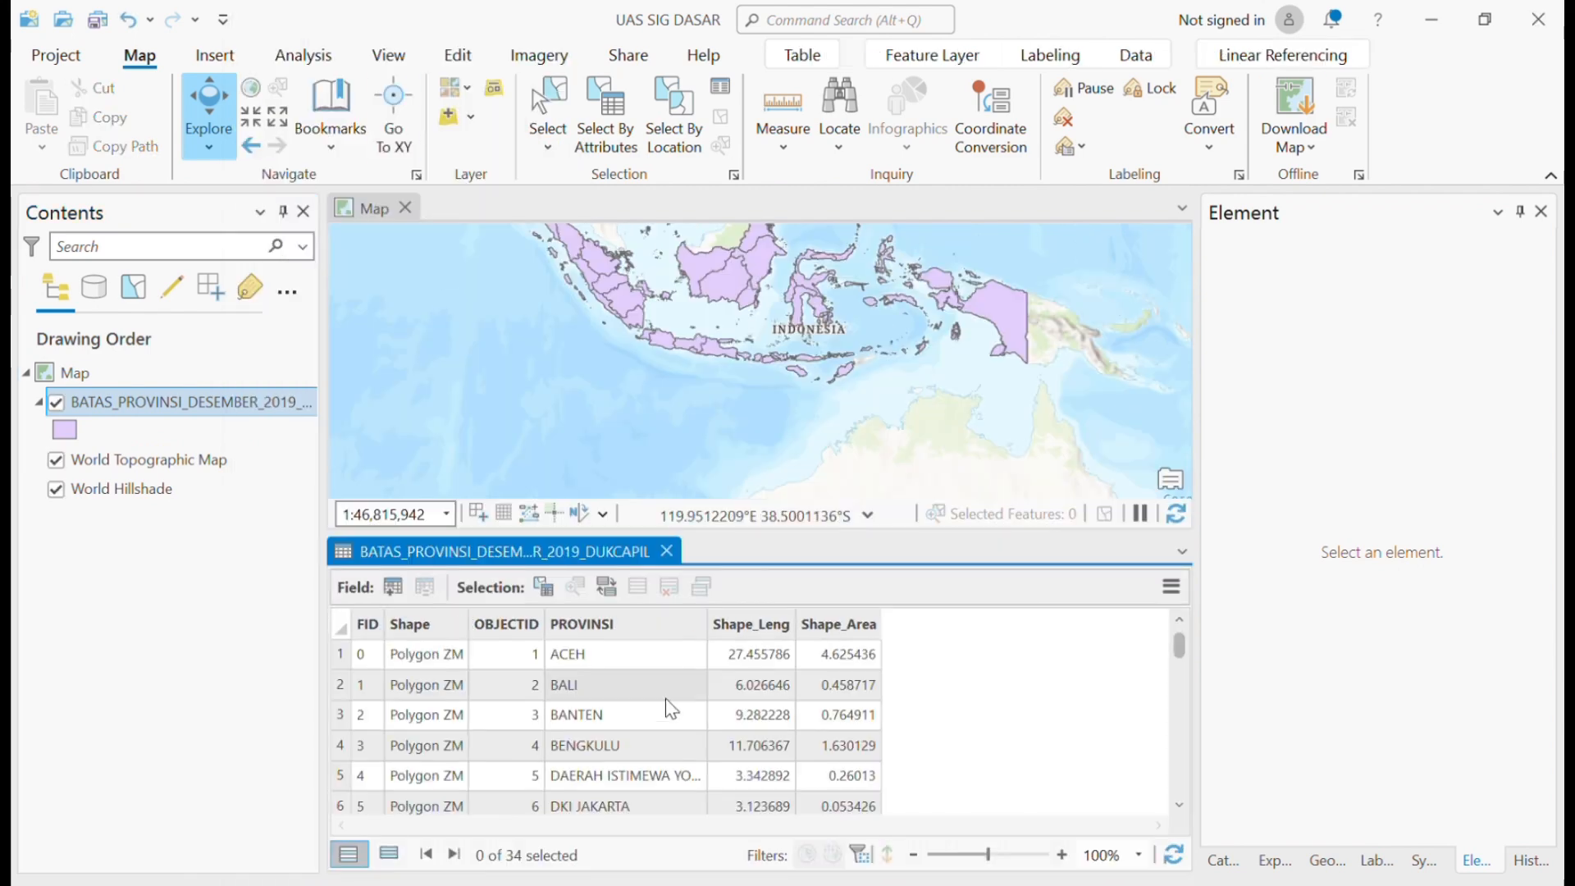
pyautogui.scroll(-1, 611, 706)
pyautogui.scroll(1, 610, 706)
pyautogui.scroll(-5, 610, 707)
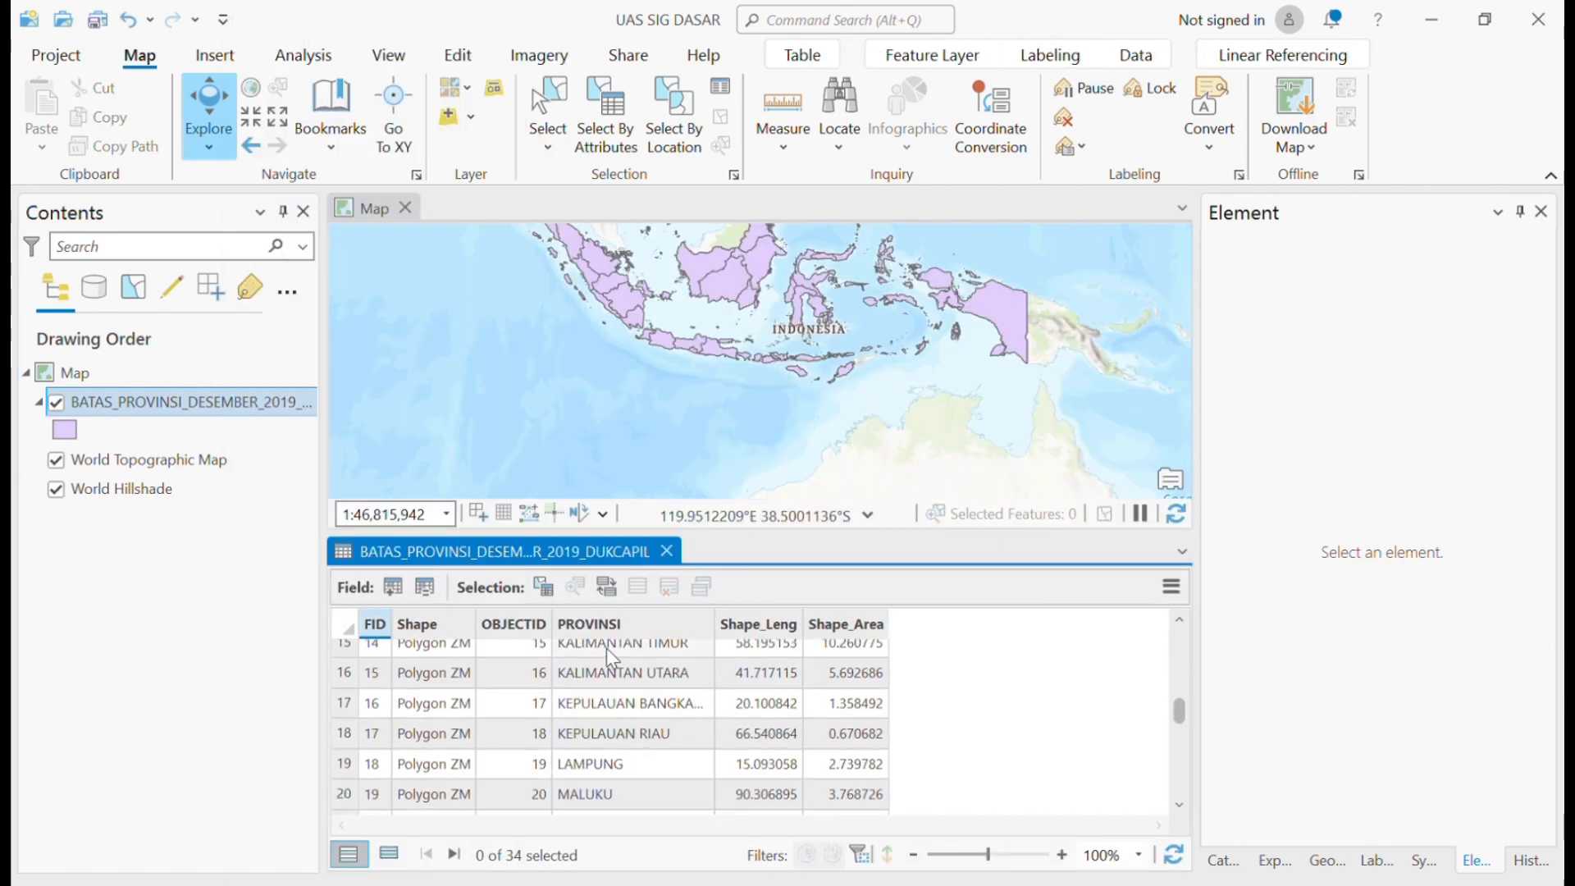
pyautogui.scroll(5, 607, 648)
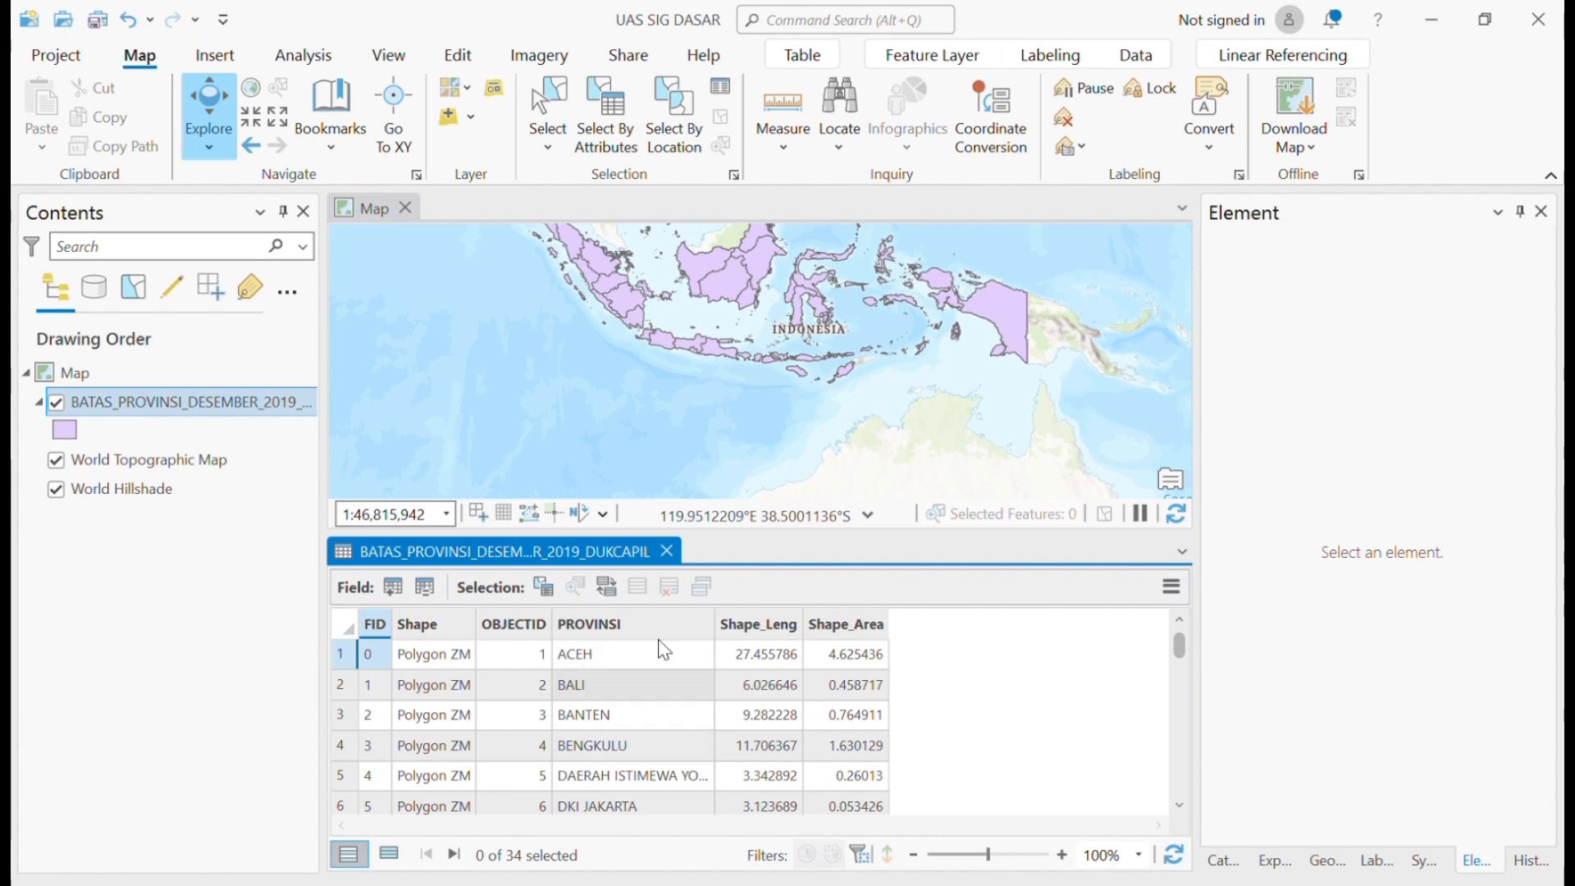
pyautogui.scroll(-9, 604, 705)
pyautogui.scroll(9, 605, 708)
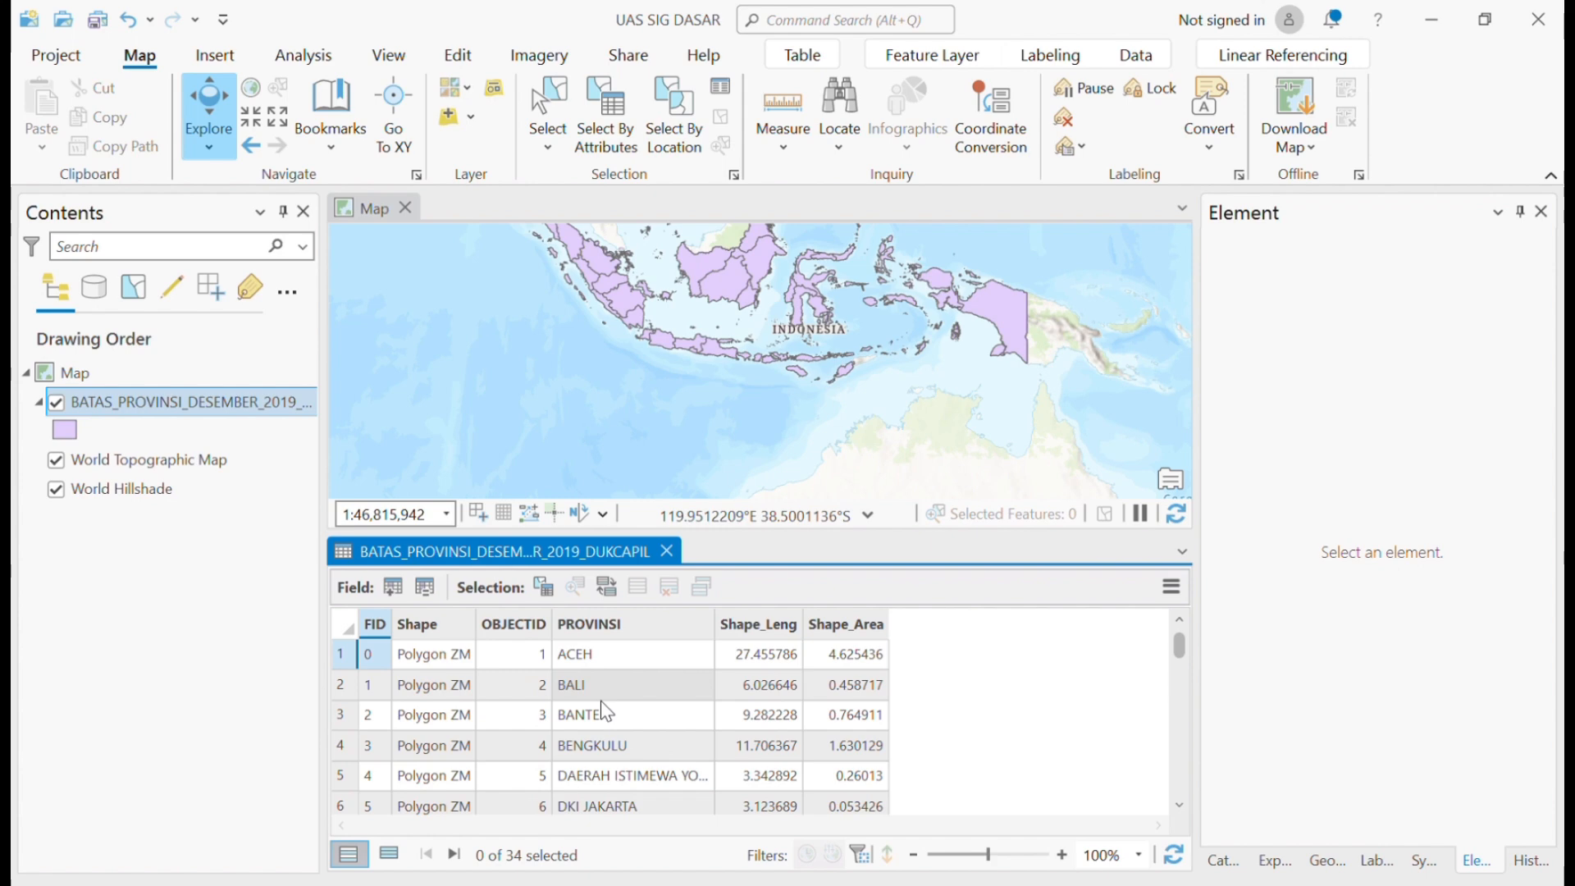
# Locate the JAWA TENGAH record in the province boundary attribute table and pick its PROVINSI cell
pyautogui.rightClick(171, 402)
pyautogui.click(563, 333)
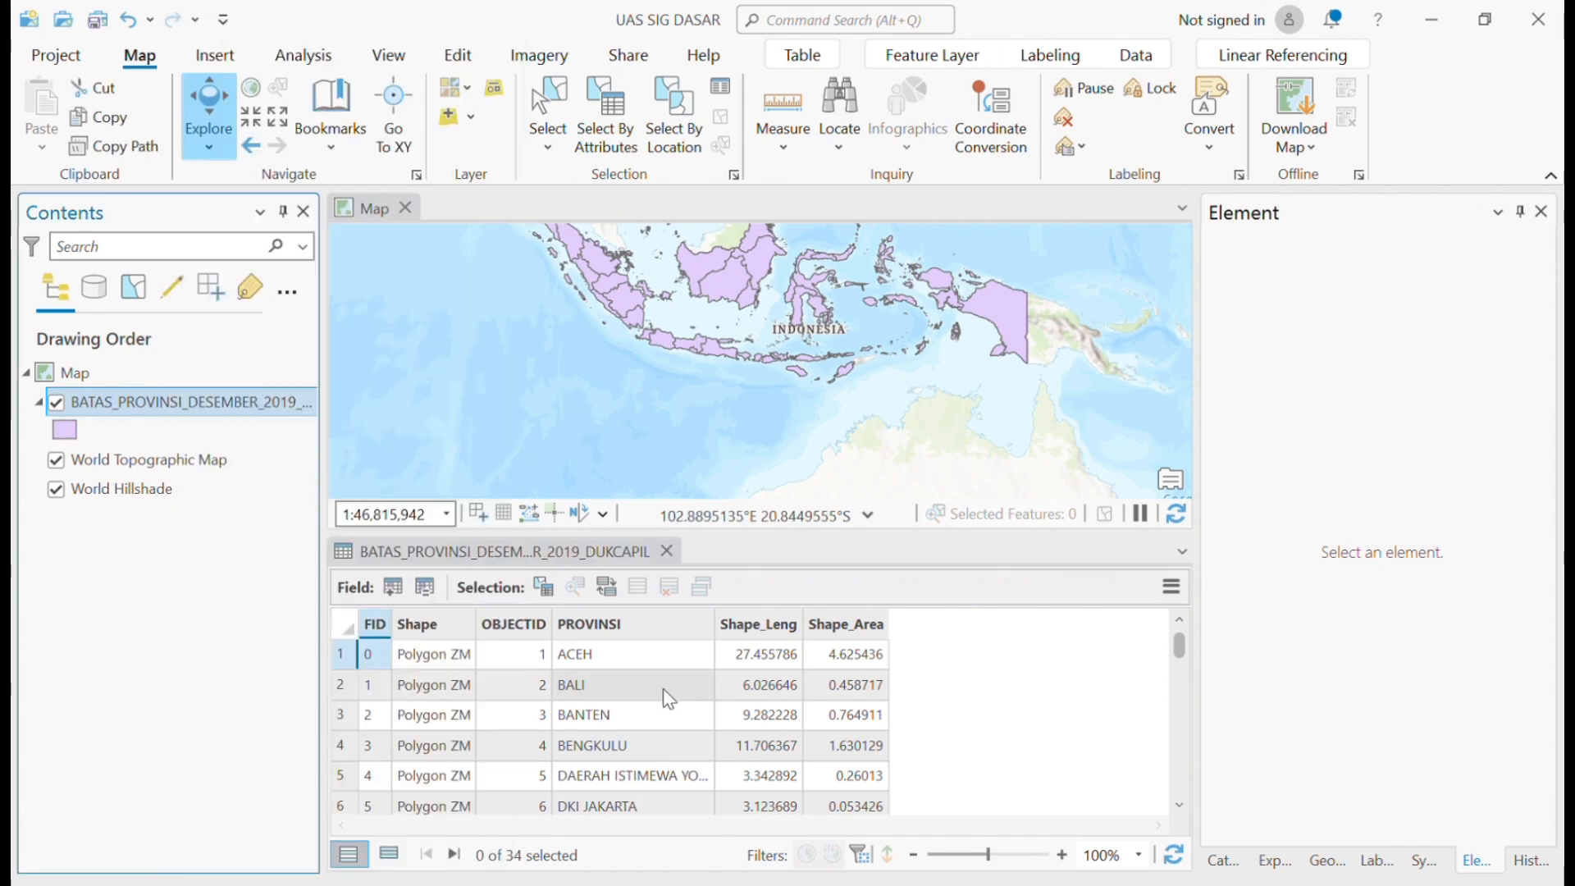
pyautogui.scroll(-5, 663, 688)
pyautogui.scroll(2, 657, 709)
pyautogui.scroll(-5, 656, 712)
pyautogui.scroll(-2, 656, 710)
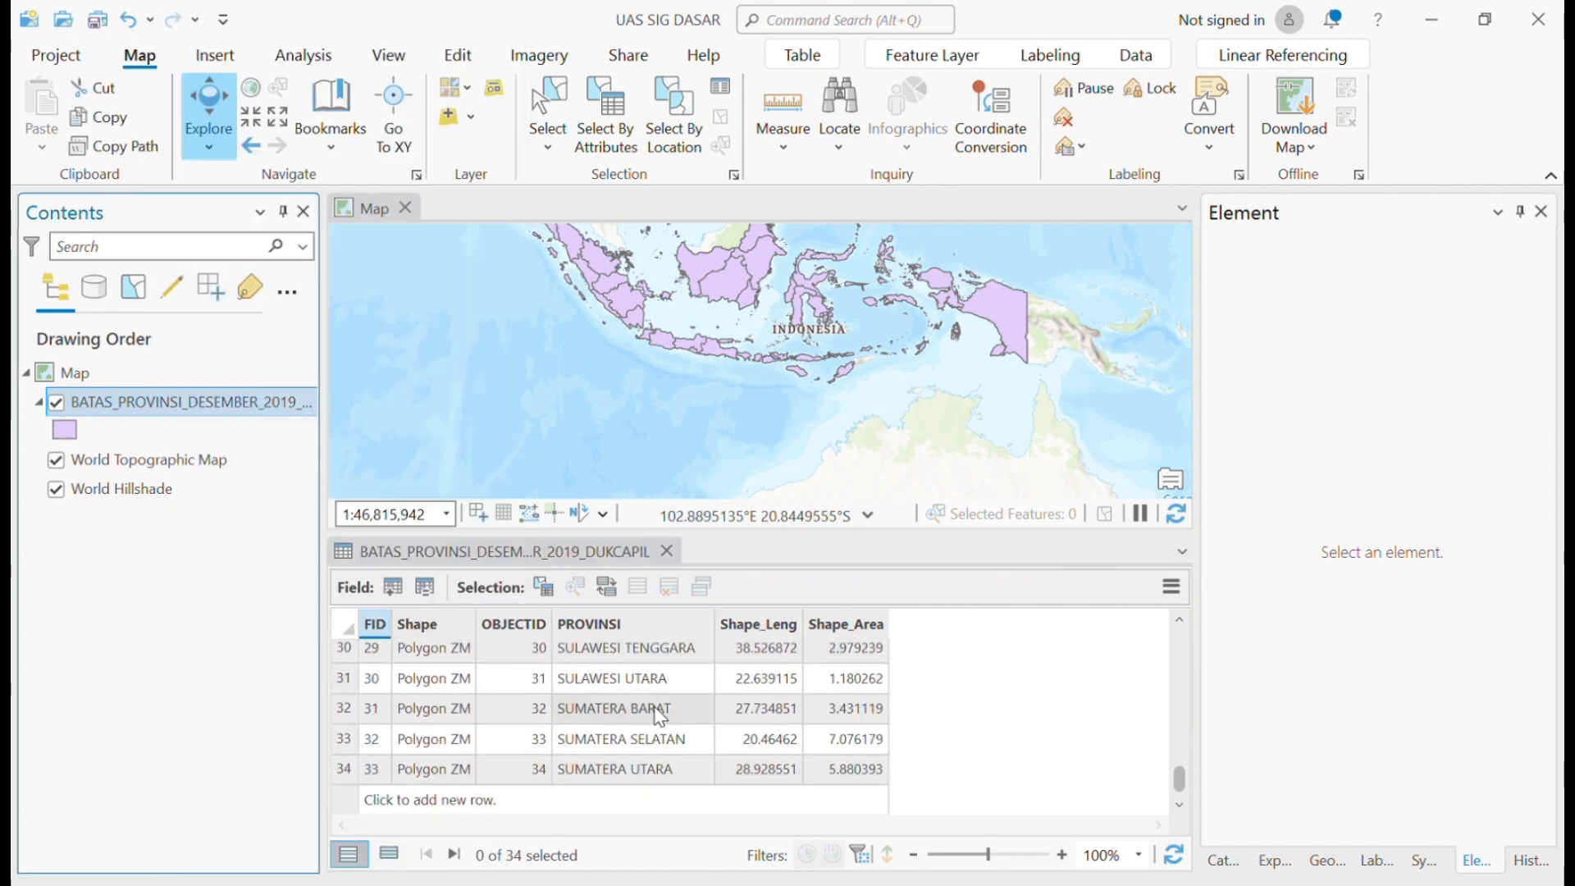
pyautogui.scroll(10, 655, 711)
pyautogui.scroll(-2, 656, 711)
pyautogui.click(658, 765)
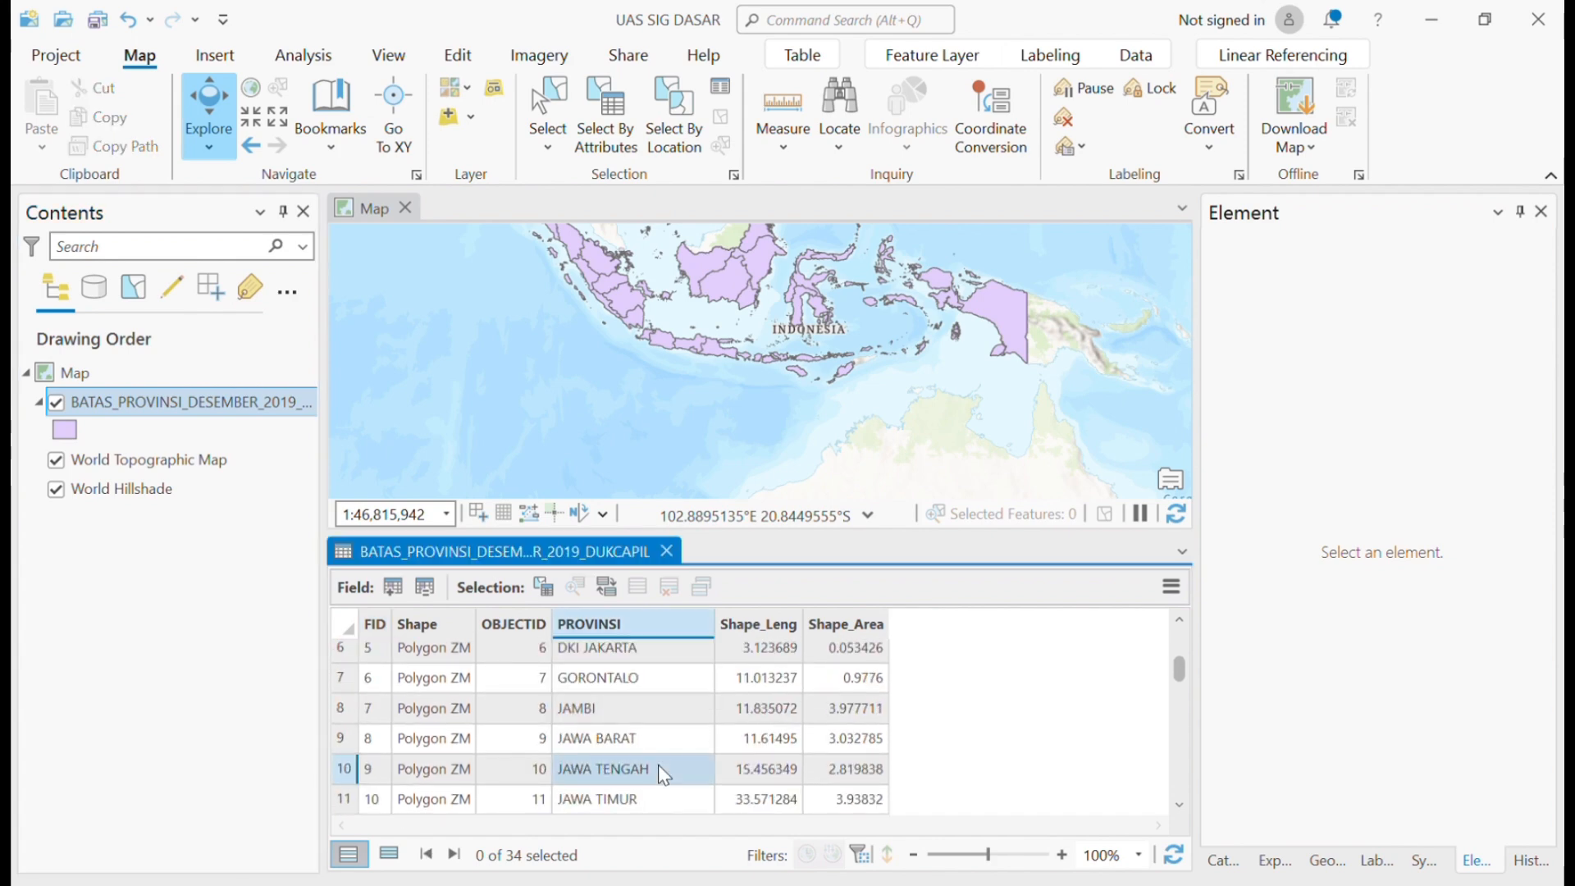
# Select the JAWA TENGAH record in the province attribute table and zoom the map to its polygon
pyautogui.doubleClick(349, 767)
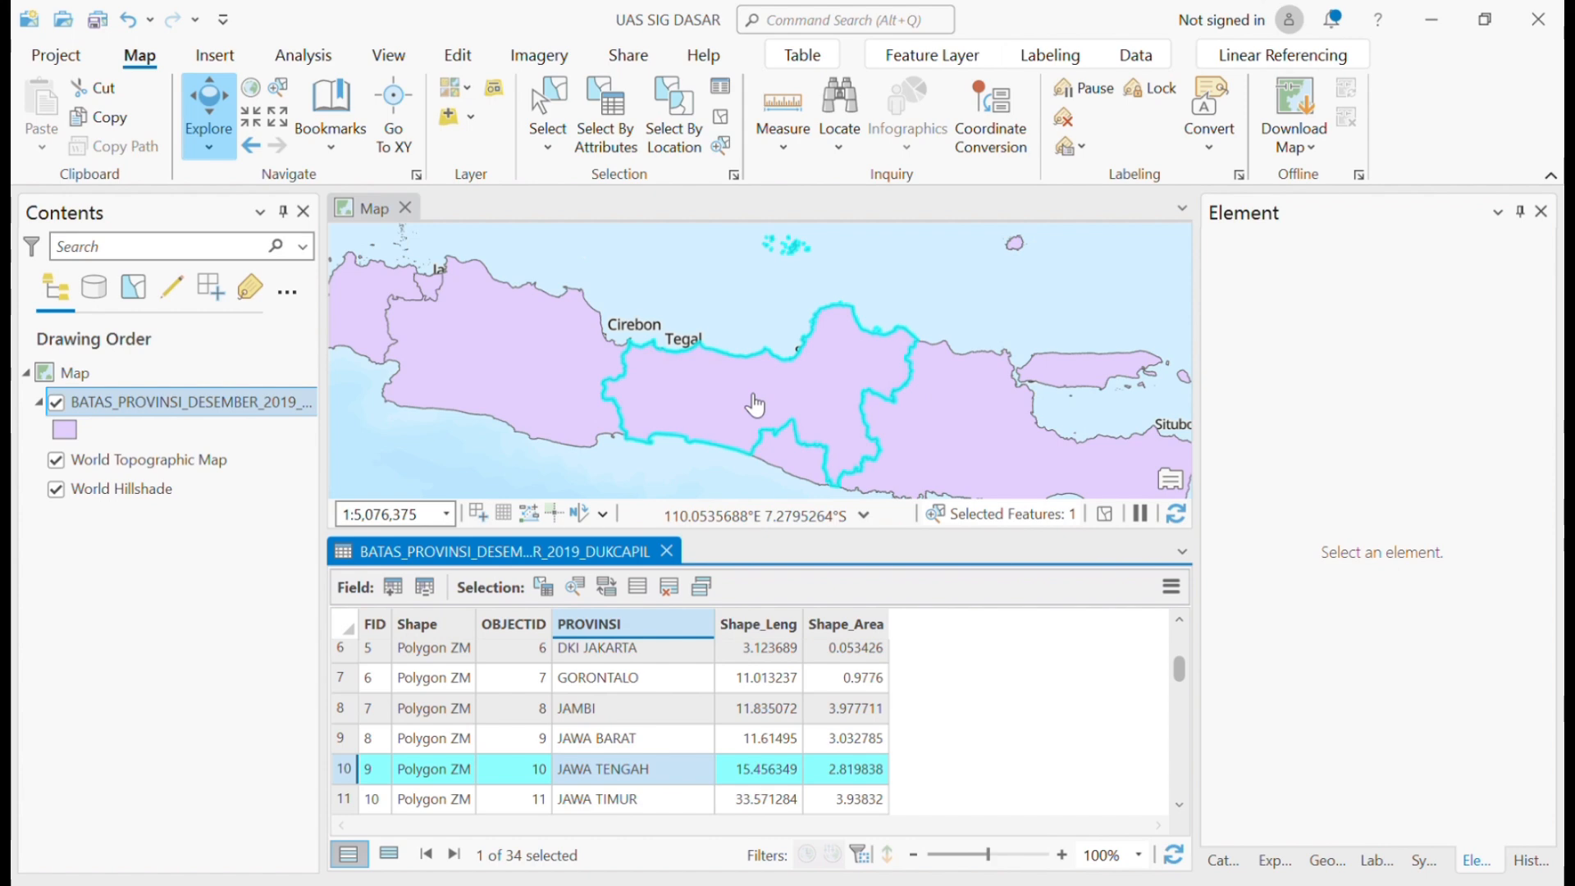
pyautogui.scroll(-3, 755, 403)
pyautogui.scroll(-1, 756, 402)
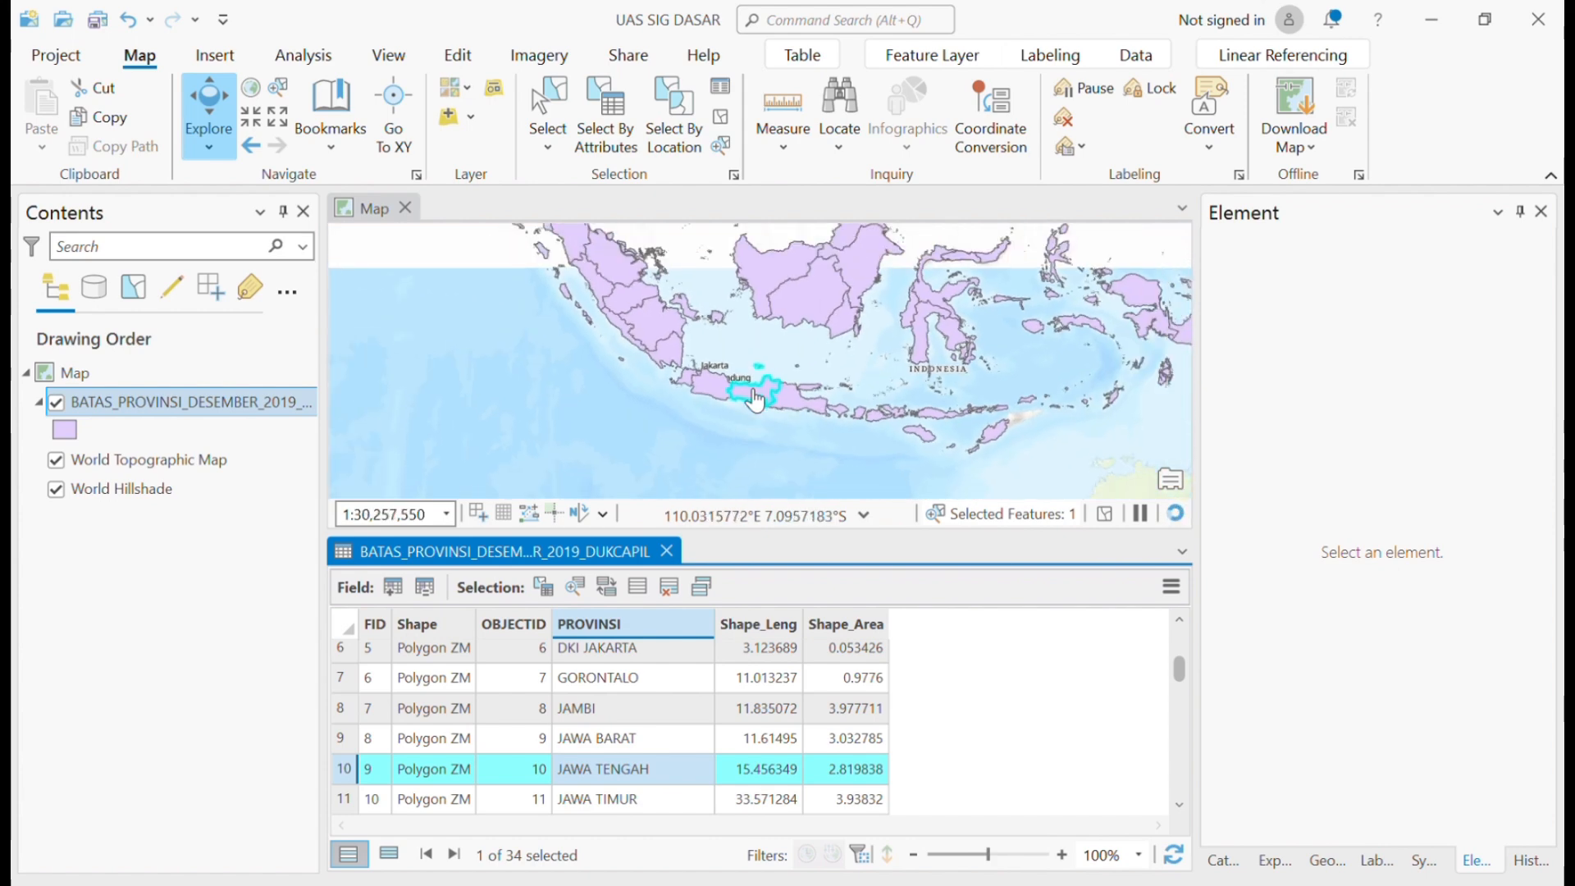
# Add a definition query to the BATAS_PROVINSI layer so that PROVINSI is equal to JAWA TENGAH, and apply it
pyautogui.rightClick(264, 423)
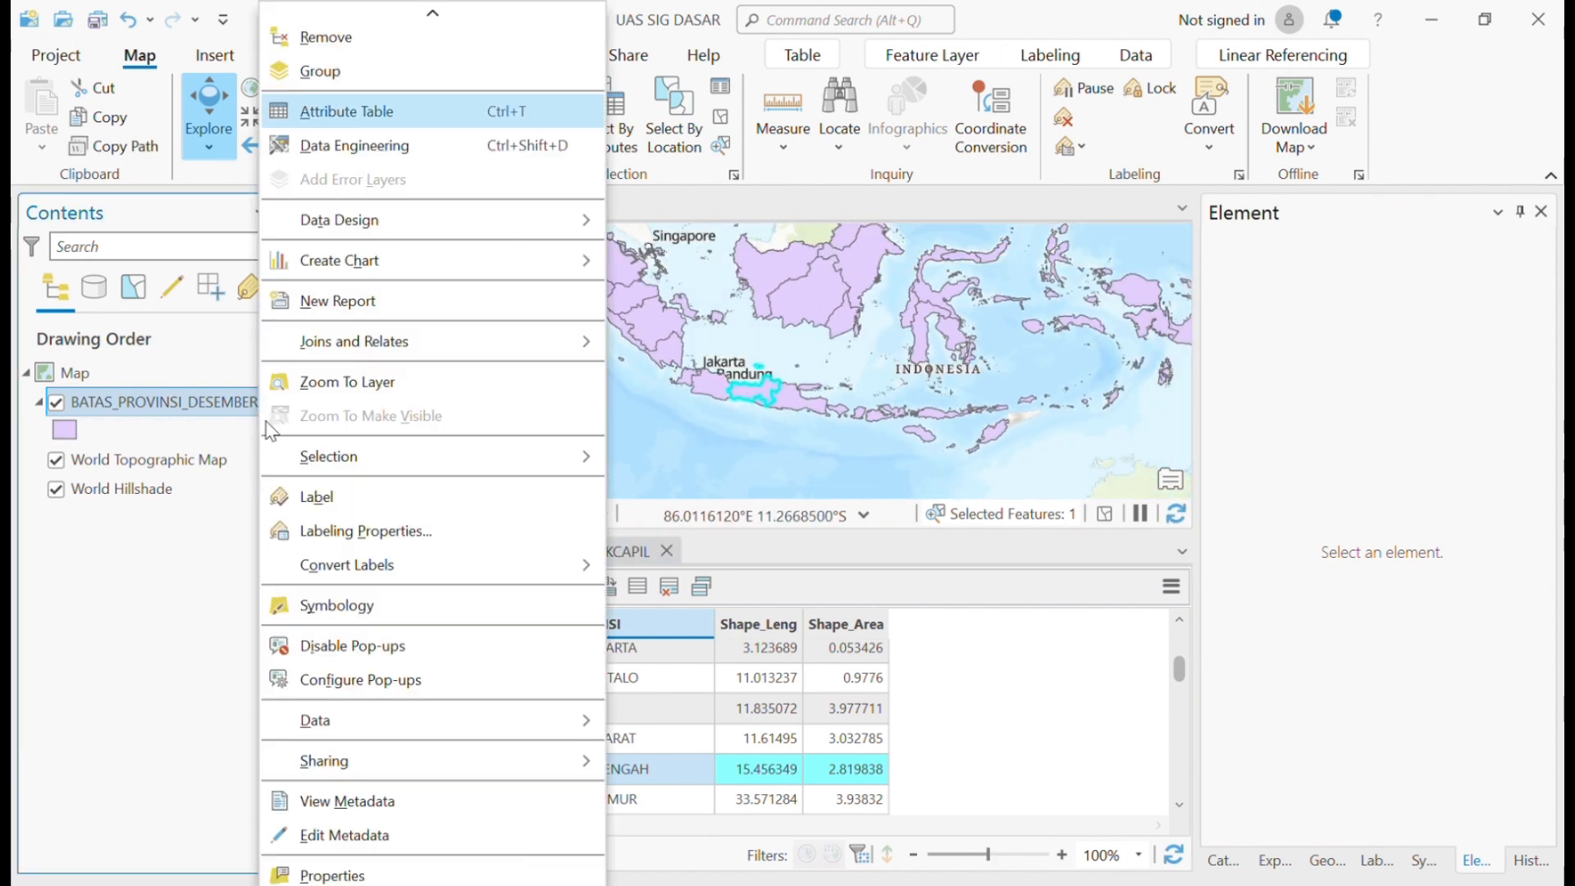
pyautogui.click(397, 875)
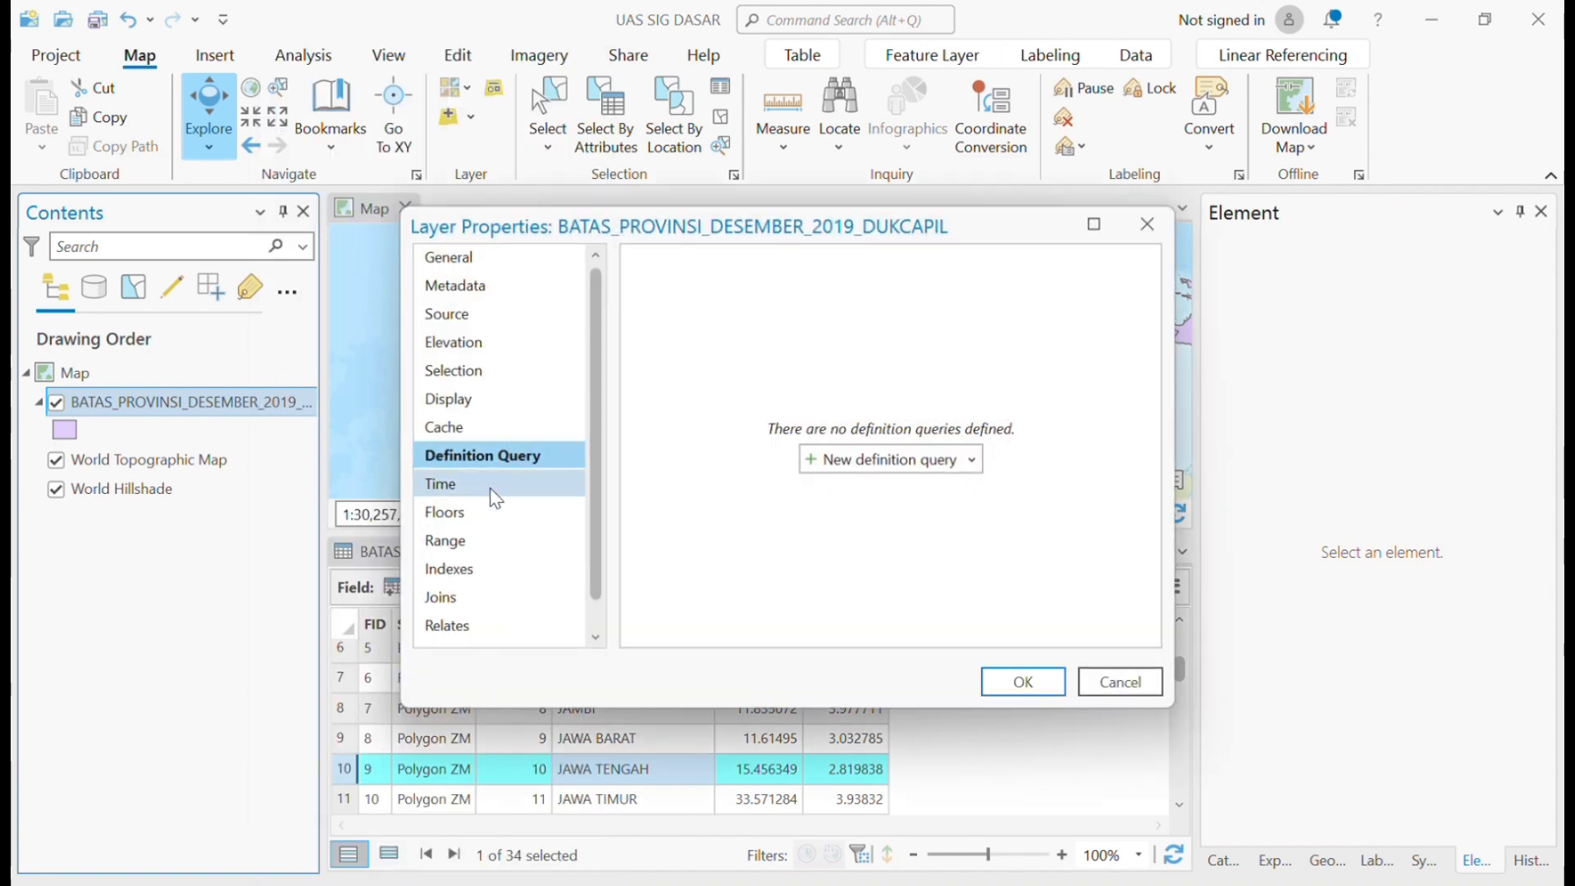
pyautogui.click(879, 460)
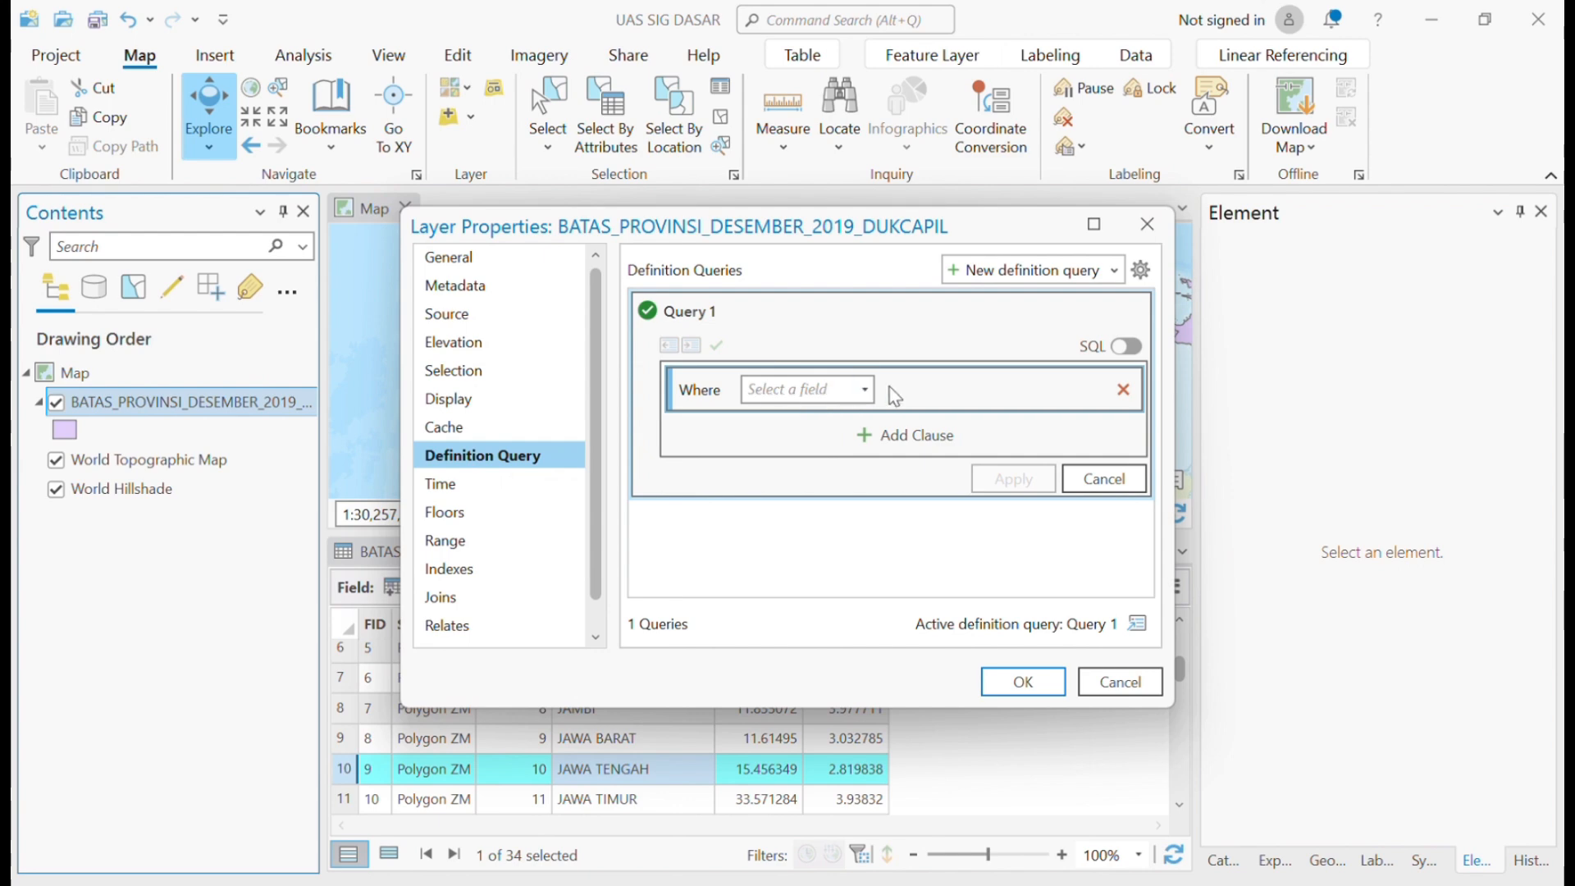
pyautogui.click(864, 390)
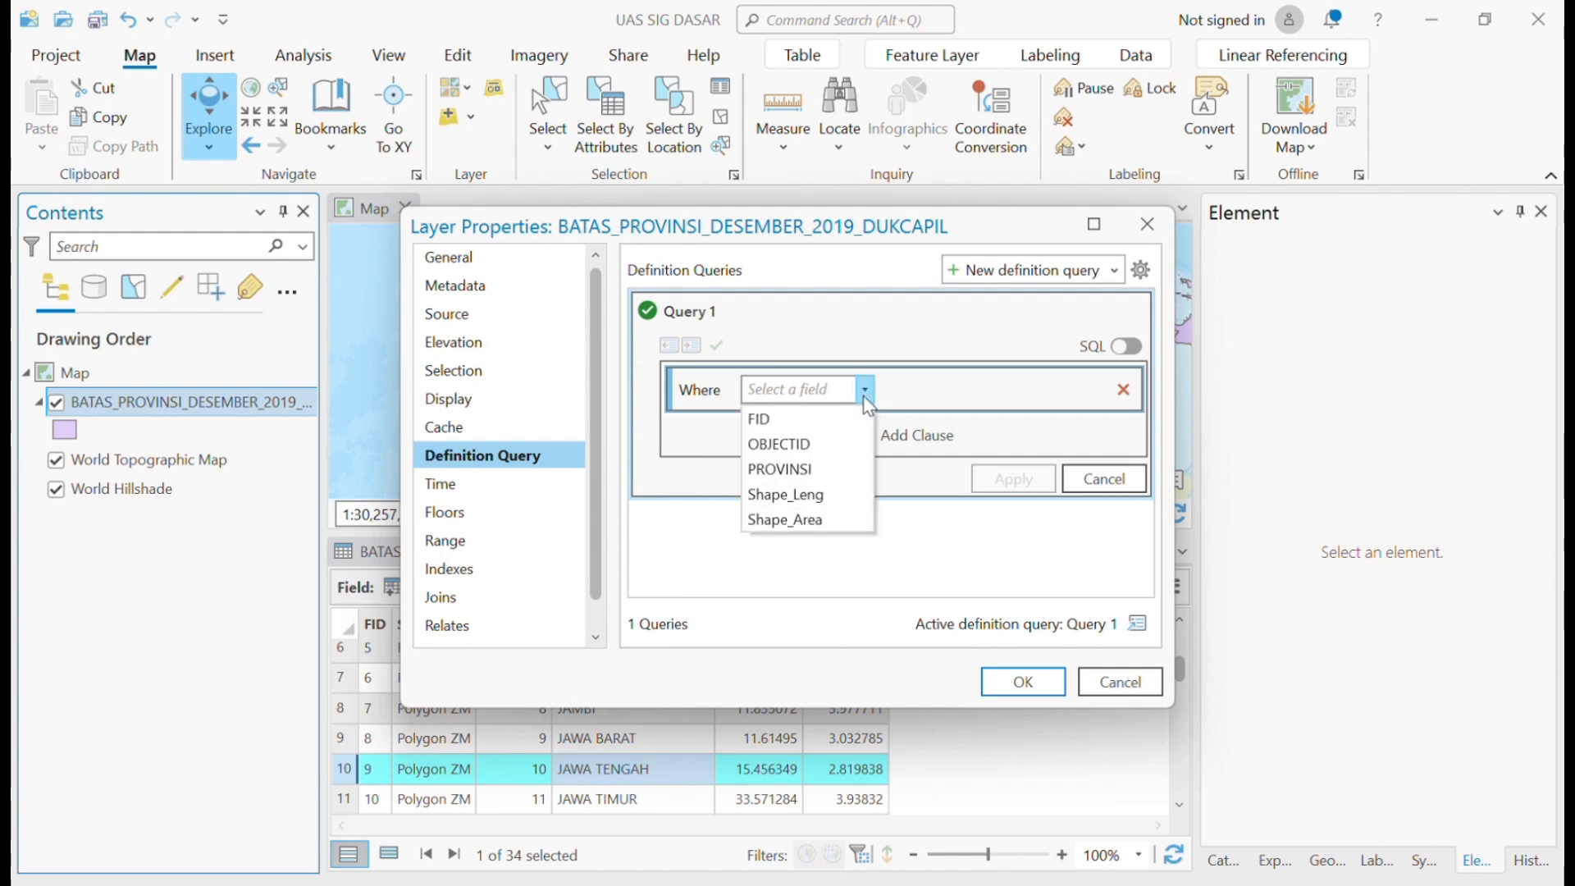
pyautogui.click(846, 476)
pyautogui.click(1096, 392)
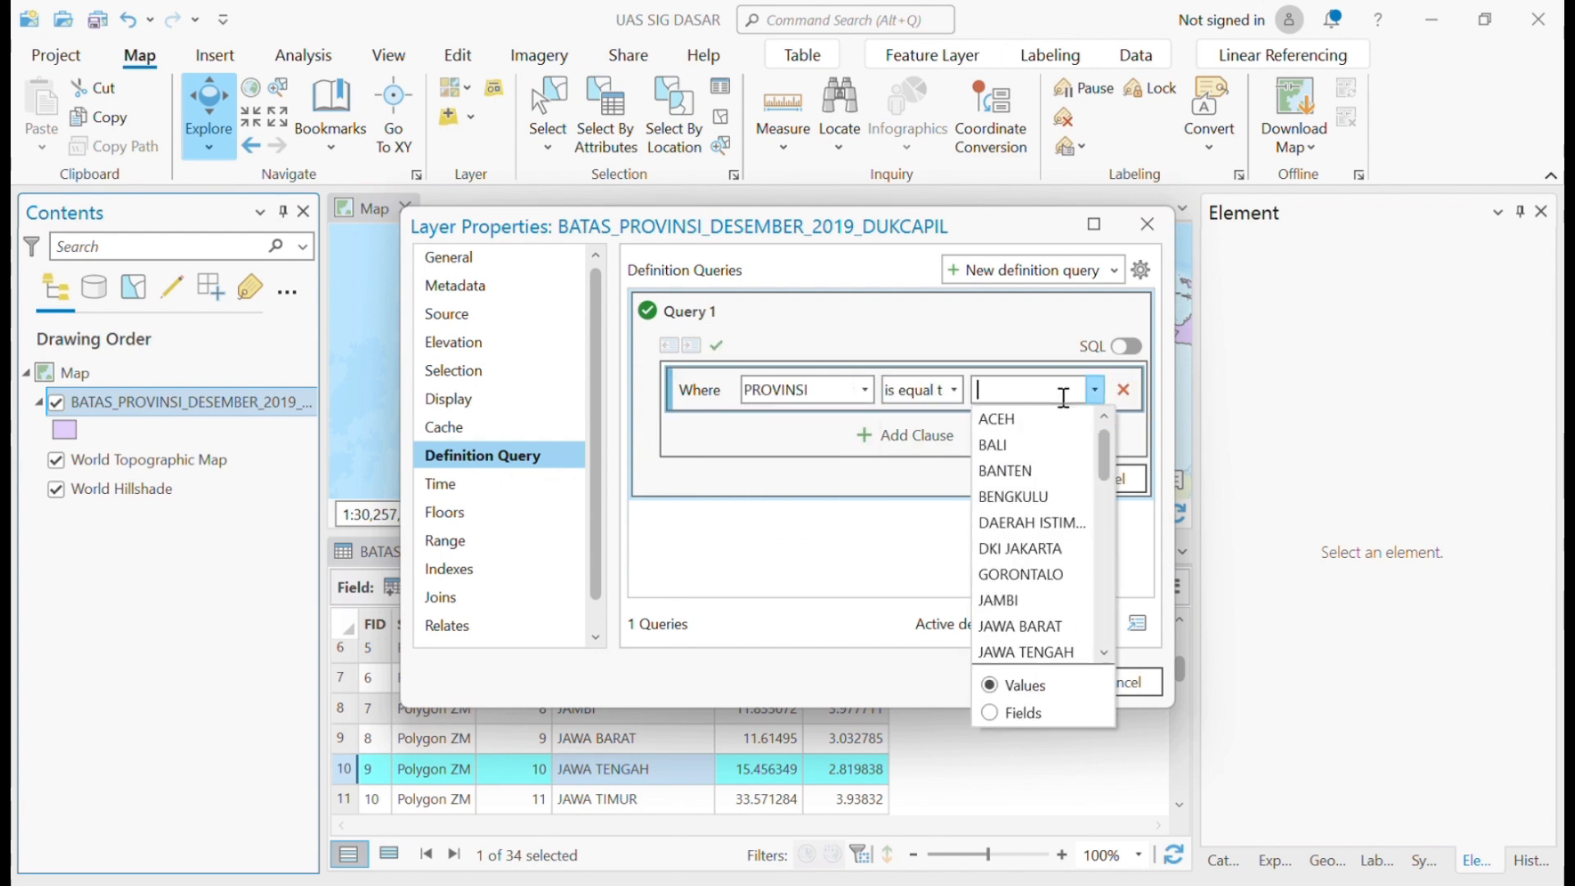
pyautogui.click(1062, 397)
pyautogui.click(1095, 391)
pyautogui.write('JAWA BARAT')
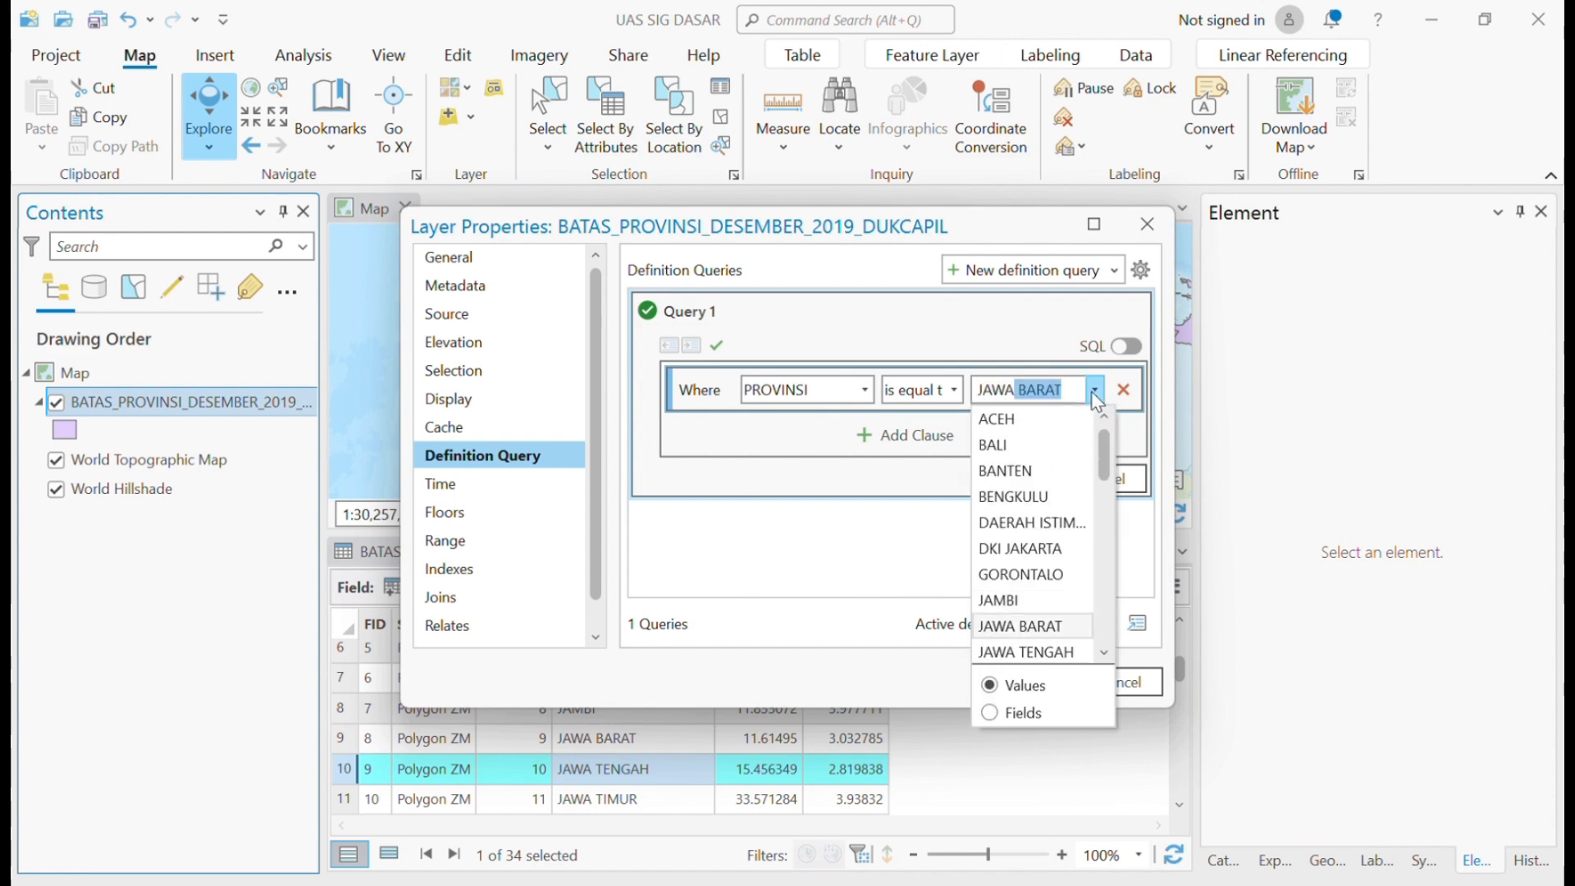
pyautogui.click(1035, 654)
pyautogui.click(1015, 477)
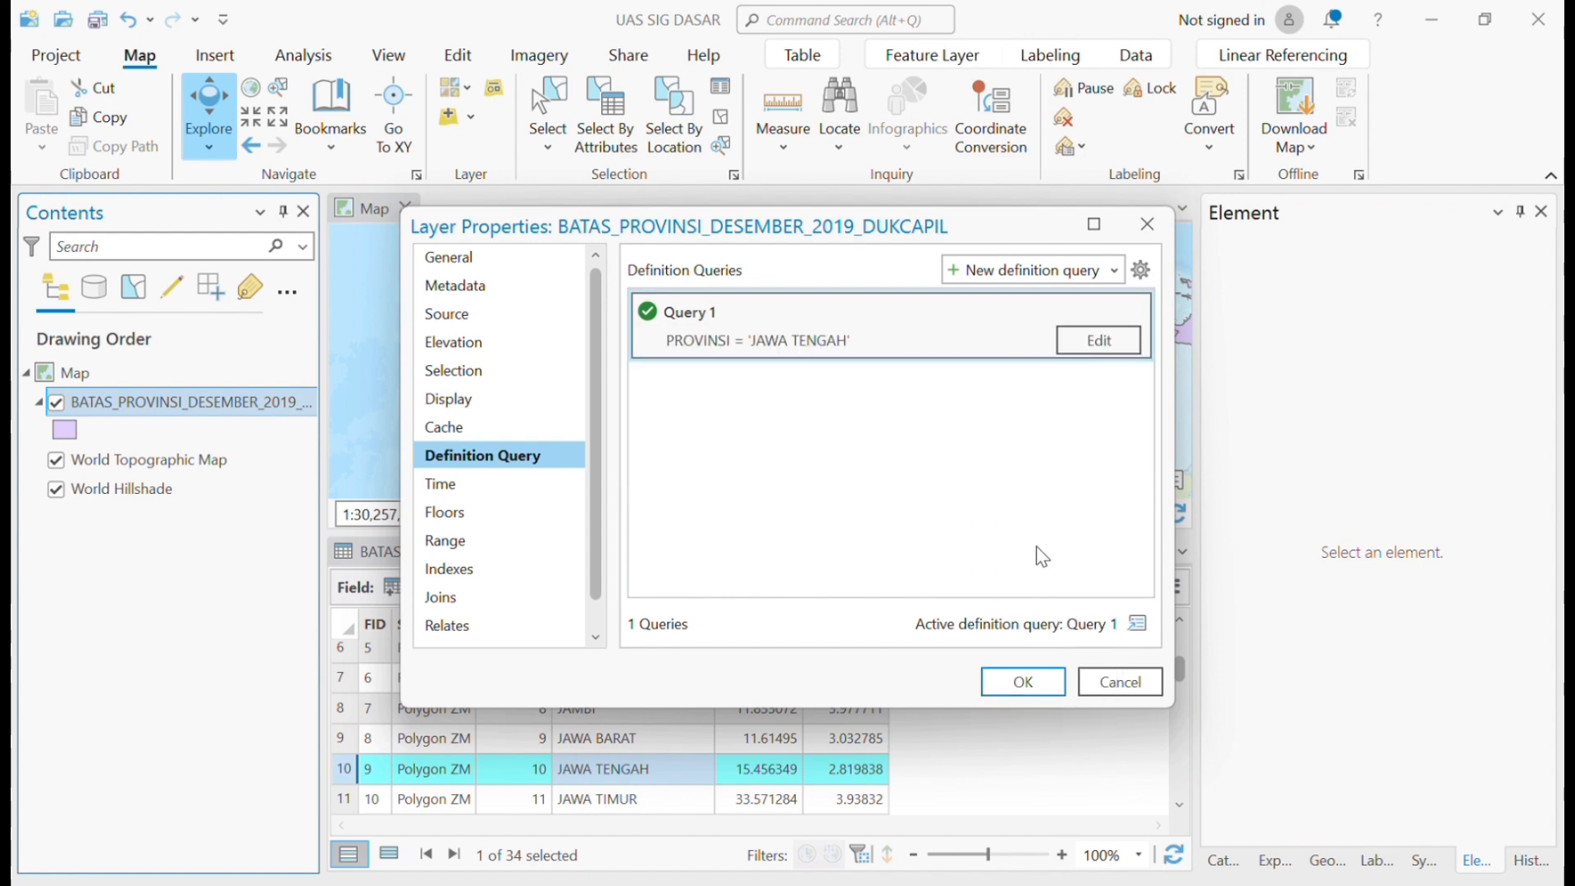
pyautogui.click(1045, 684)
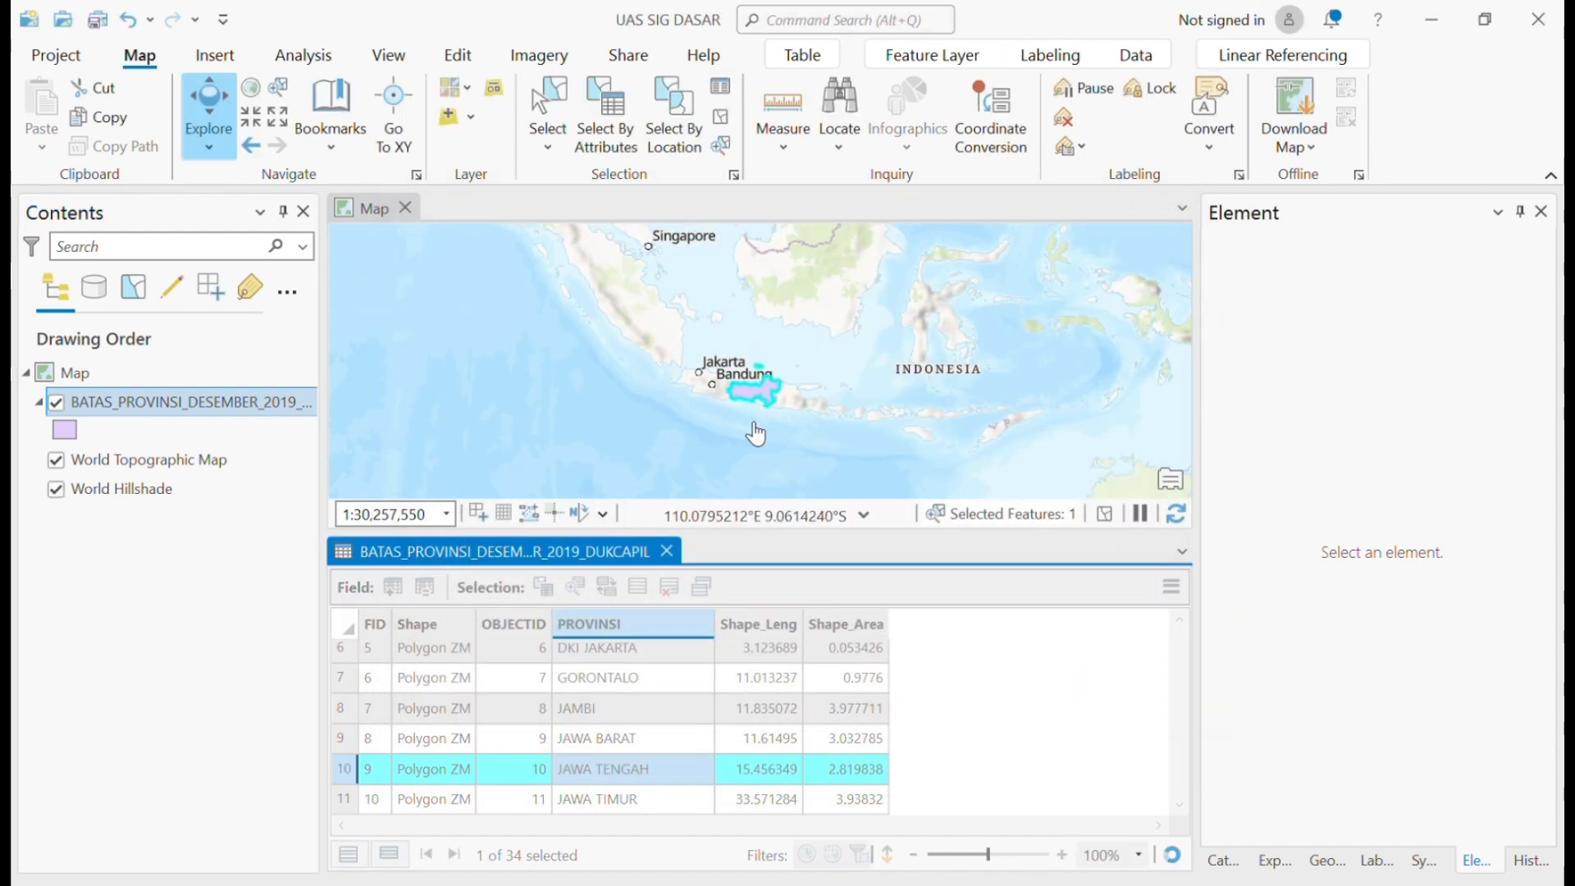
# Close the attribute table of the filtered province boundary layer
pyautogui.scroll(2, 755, 431)
pyautogui.scroll(2, 763, 420)
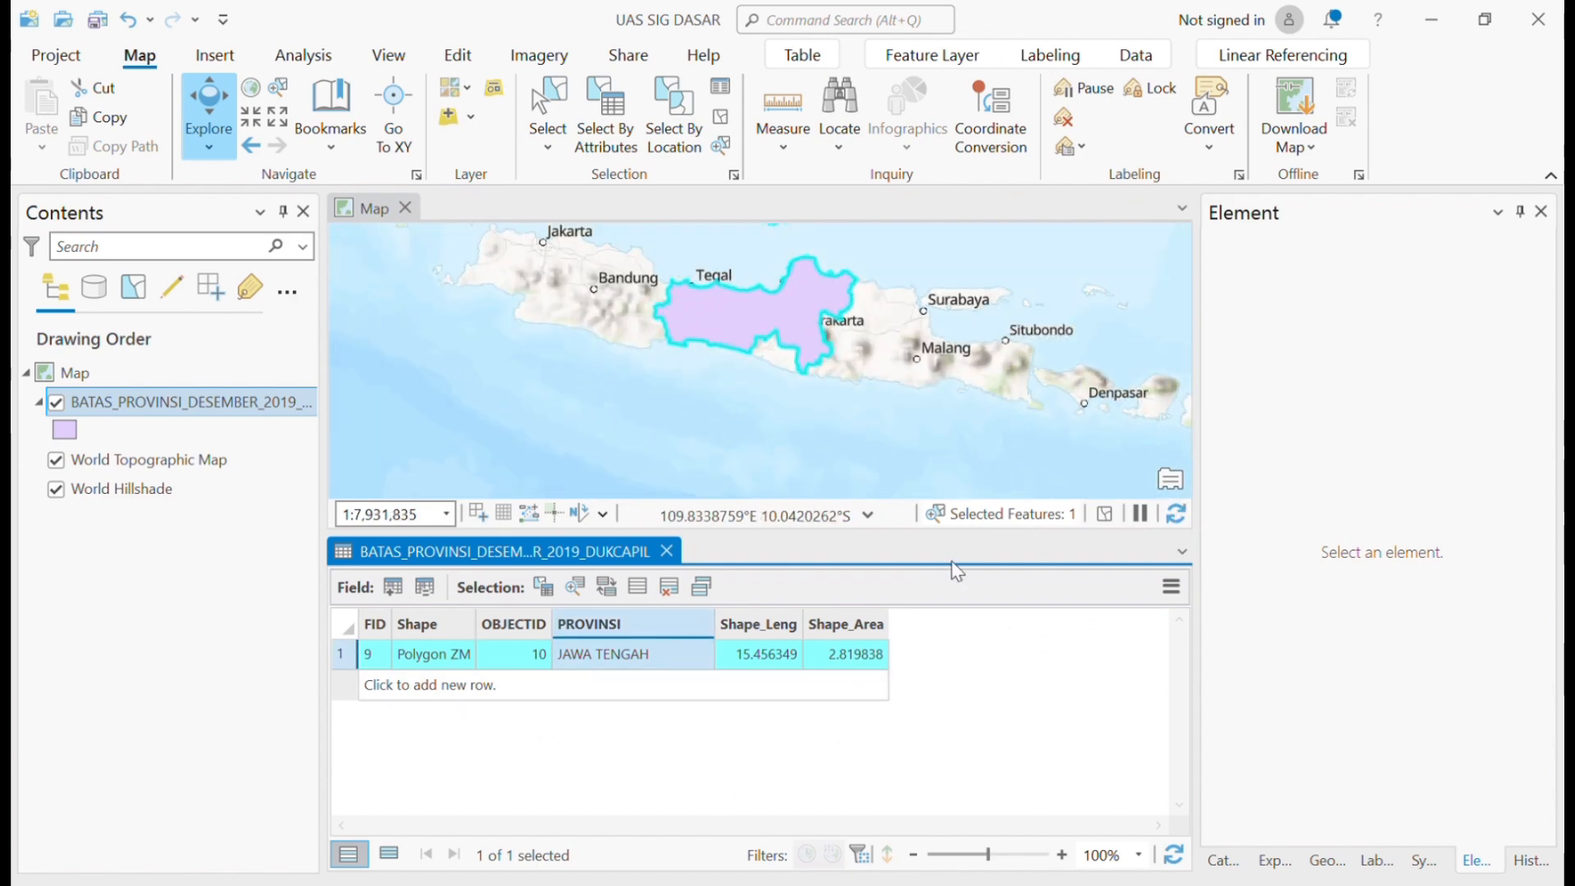
pyautogui.click(666, 550)
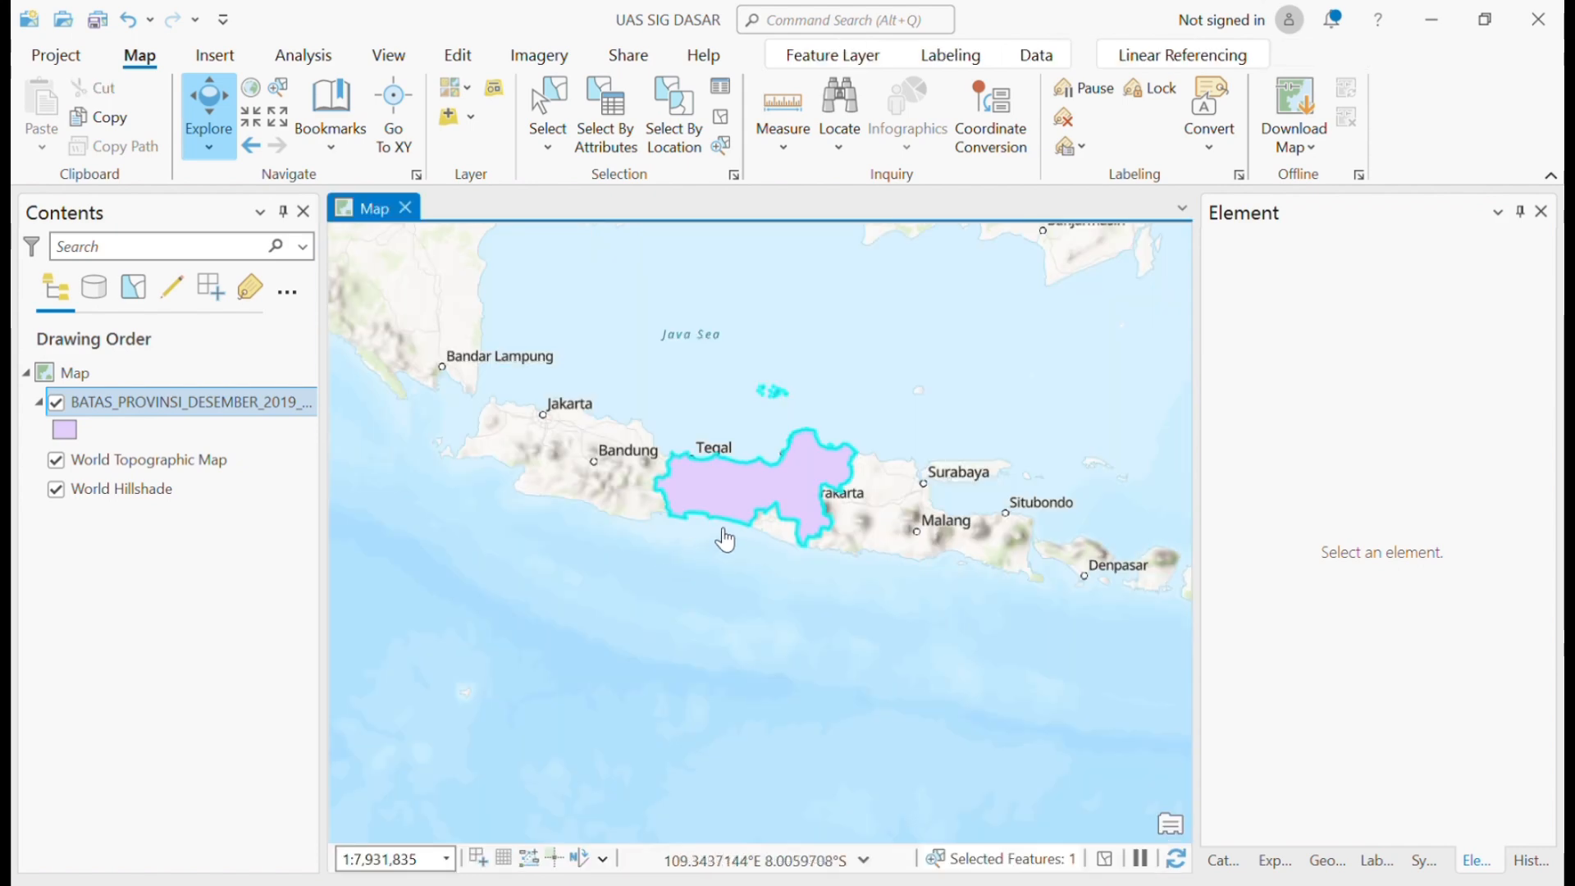
# Start adding data and browse to the UAS SIG DASAR folder under SaIG, Semester 3, SIG DAZARR on drive D
pyautogui.click(471, 115)
pyautogui.click(496, 161)
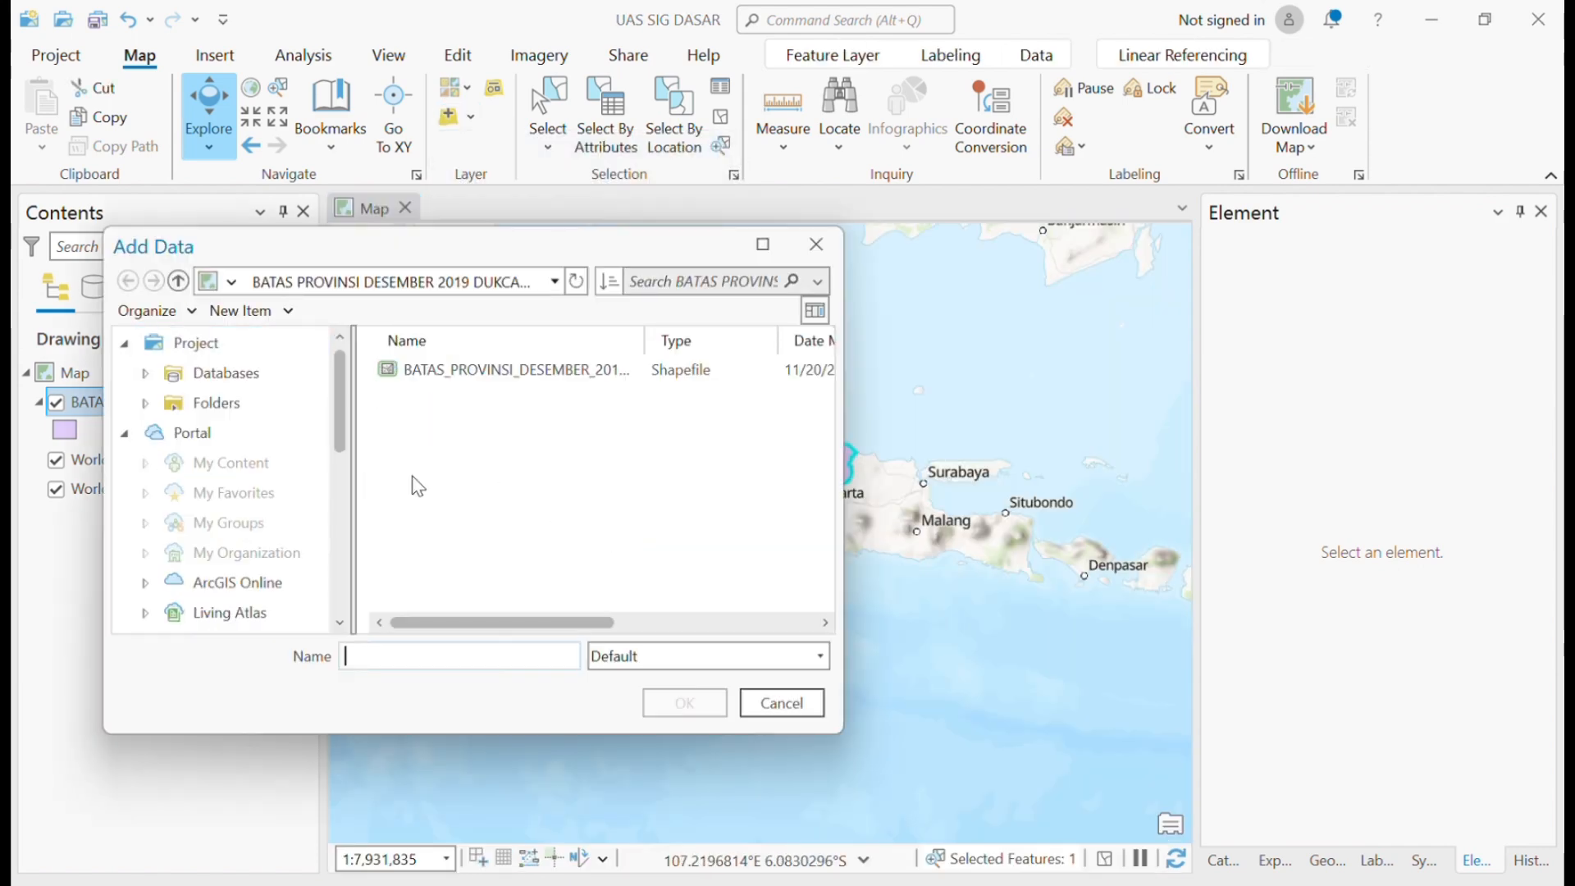
pyautogui.scroll(-3, 201, 490)
pyautogui.click(246, 468)
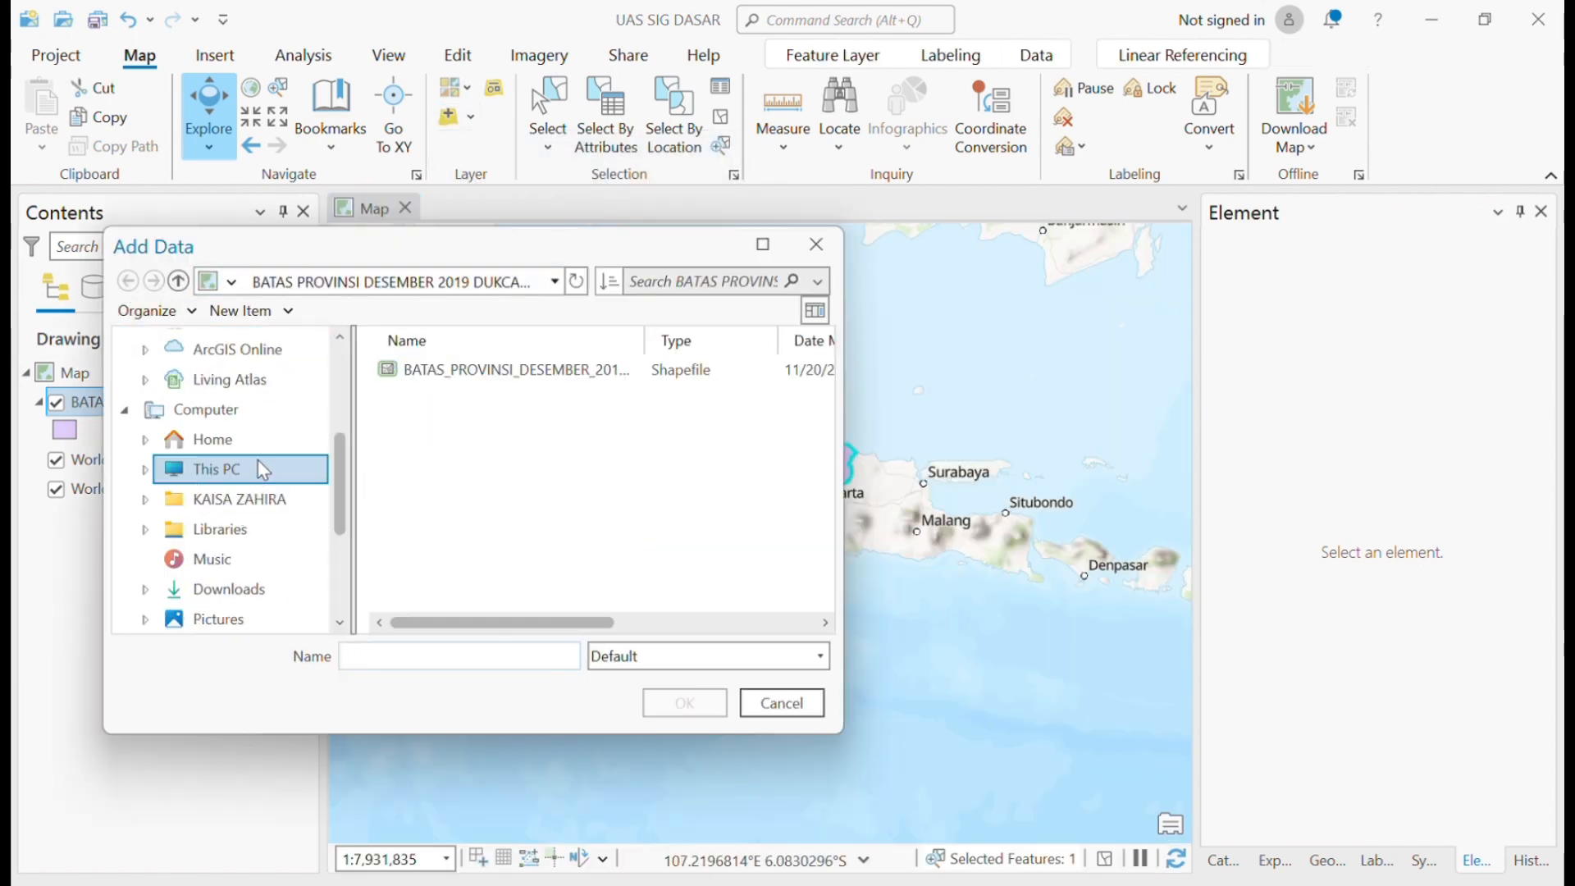
pyautogui.doubleClick(444, 402)
pyautogui.doubleClick(479, 527)
pyautogui.scroll(-3, 482, 533)
pyautogui.doubleClick(480, 494)
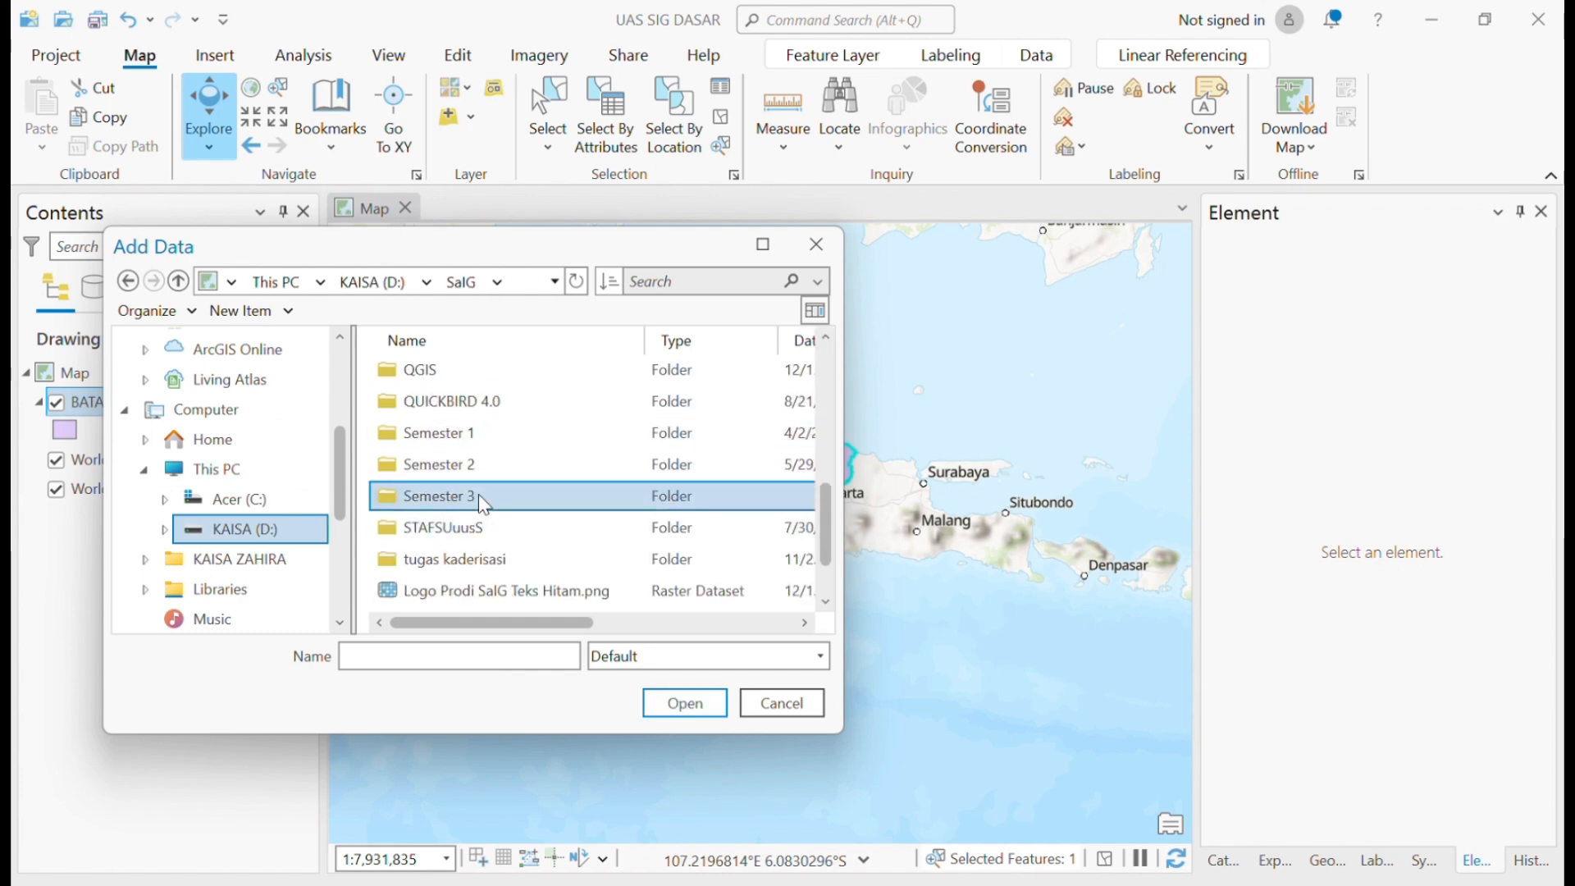
pyautogui.doubleClick(486, 496)
pyautogui.doubleClick(505, 433)
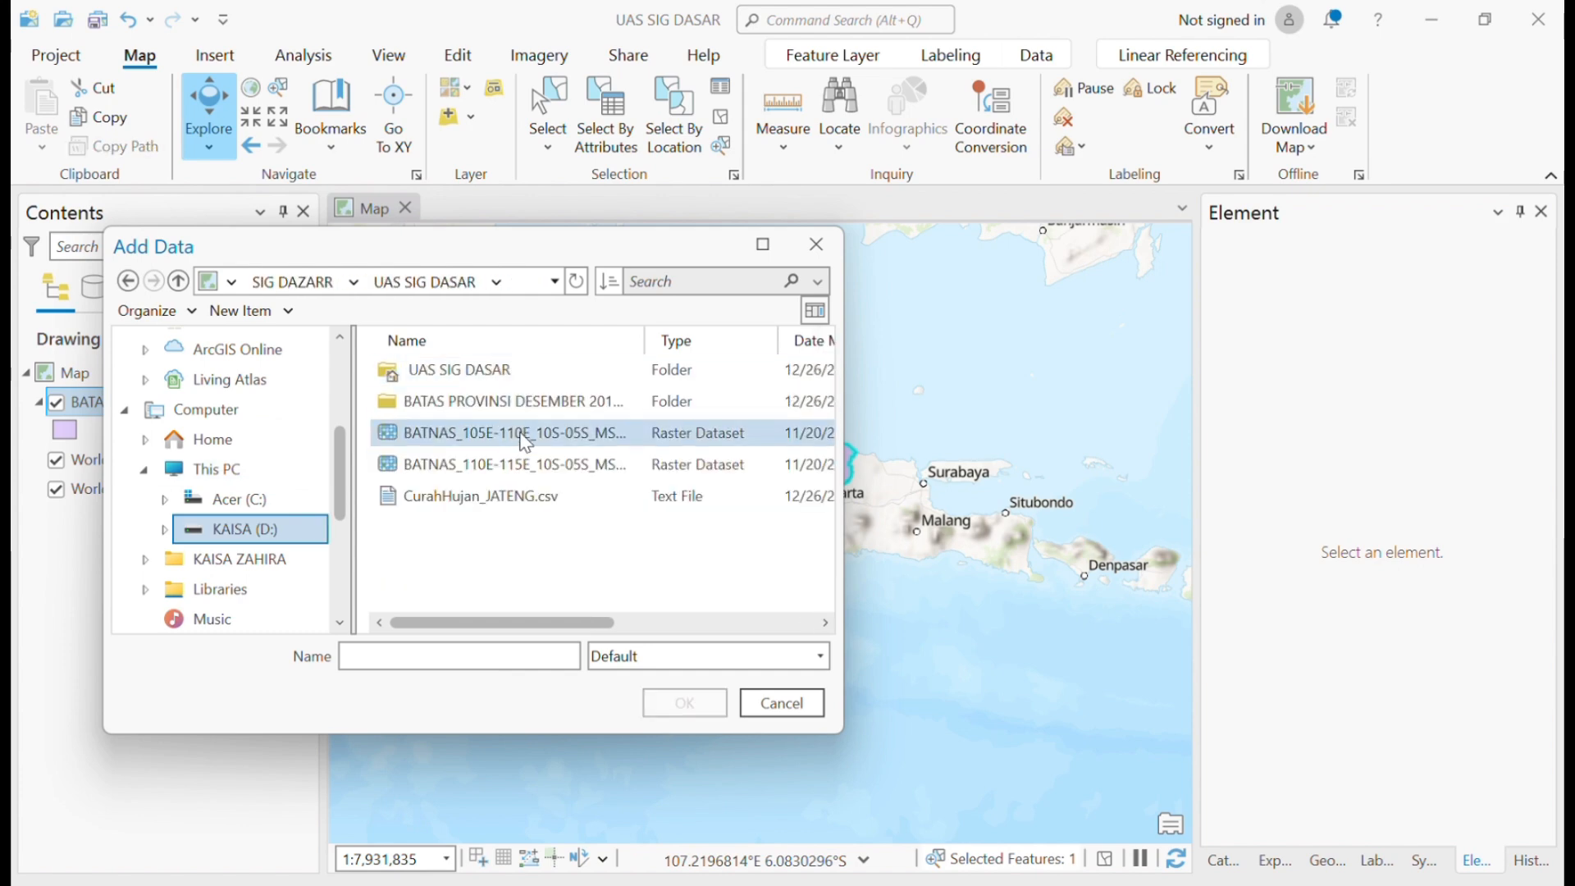
# Add the BATNAS_105E-110E_10S-05S and BATNAS_110E-115E_10S-05S elevation rasters to the map and calculate their statistics
pyautogui.click(509, 433)
pyautogui.hotkey('shift', 'Down')
pyautogui.click(685, 703)
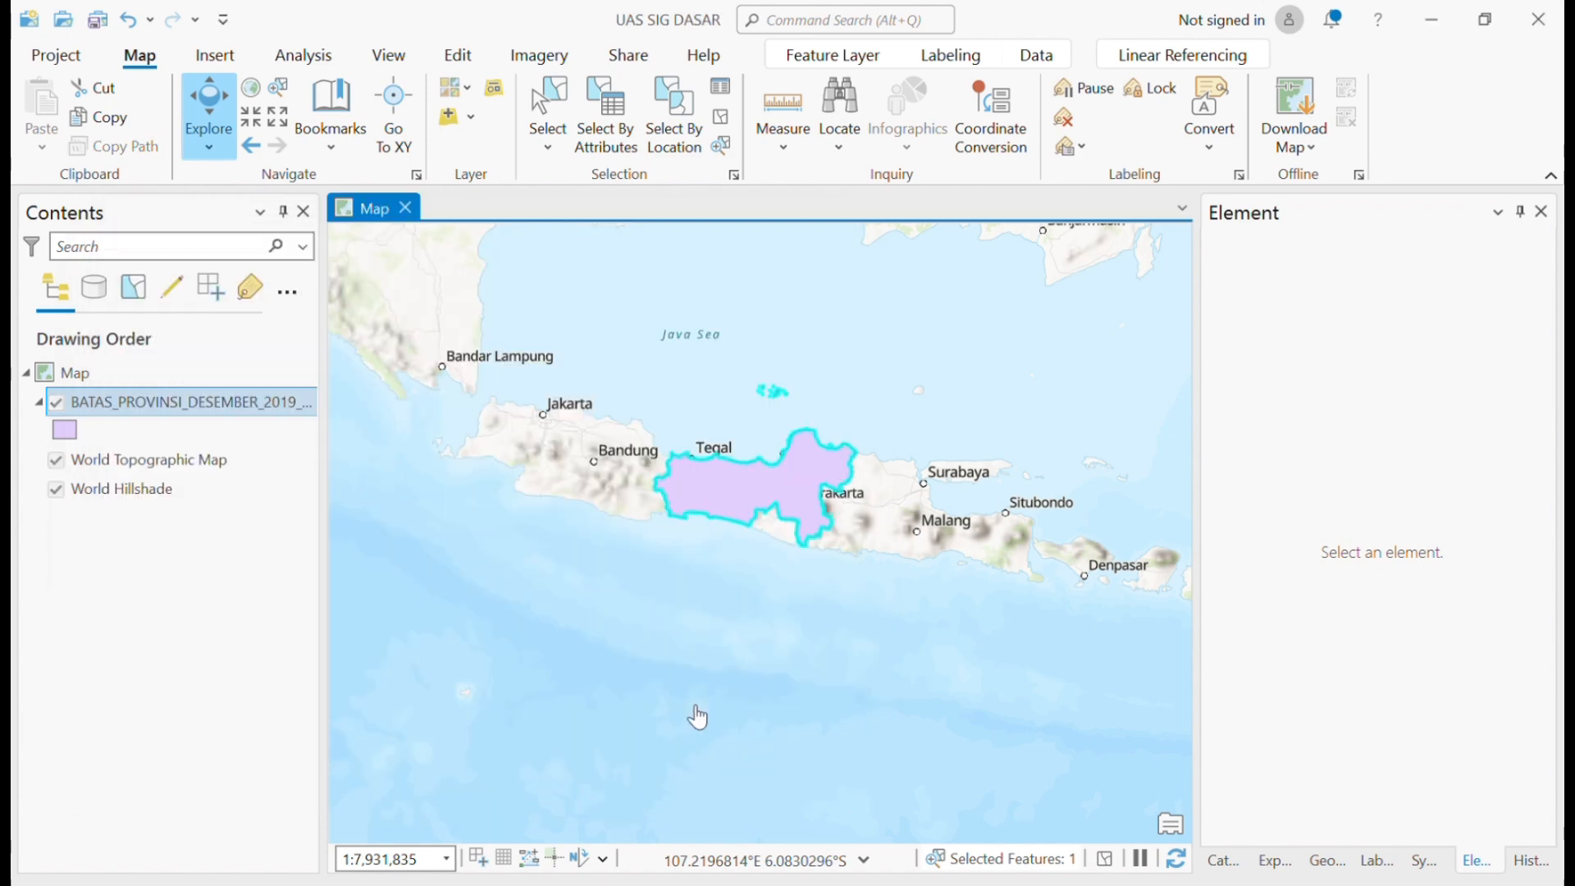
pyautogui.scroll(-2, 745, 566)
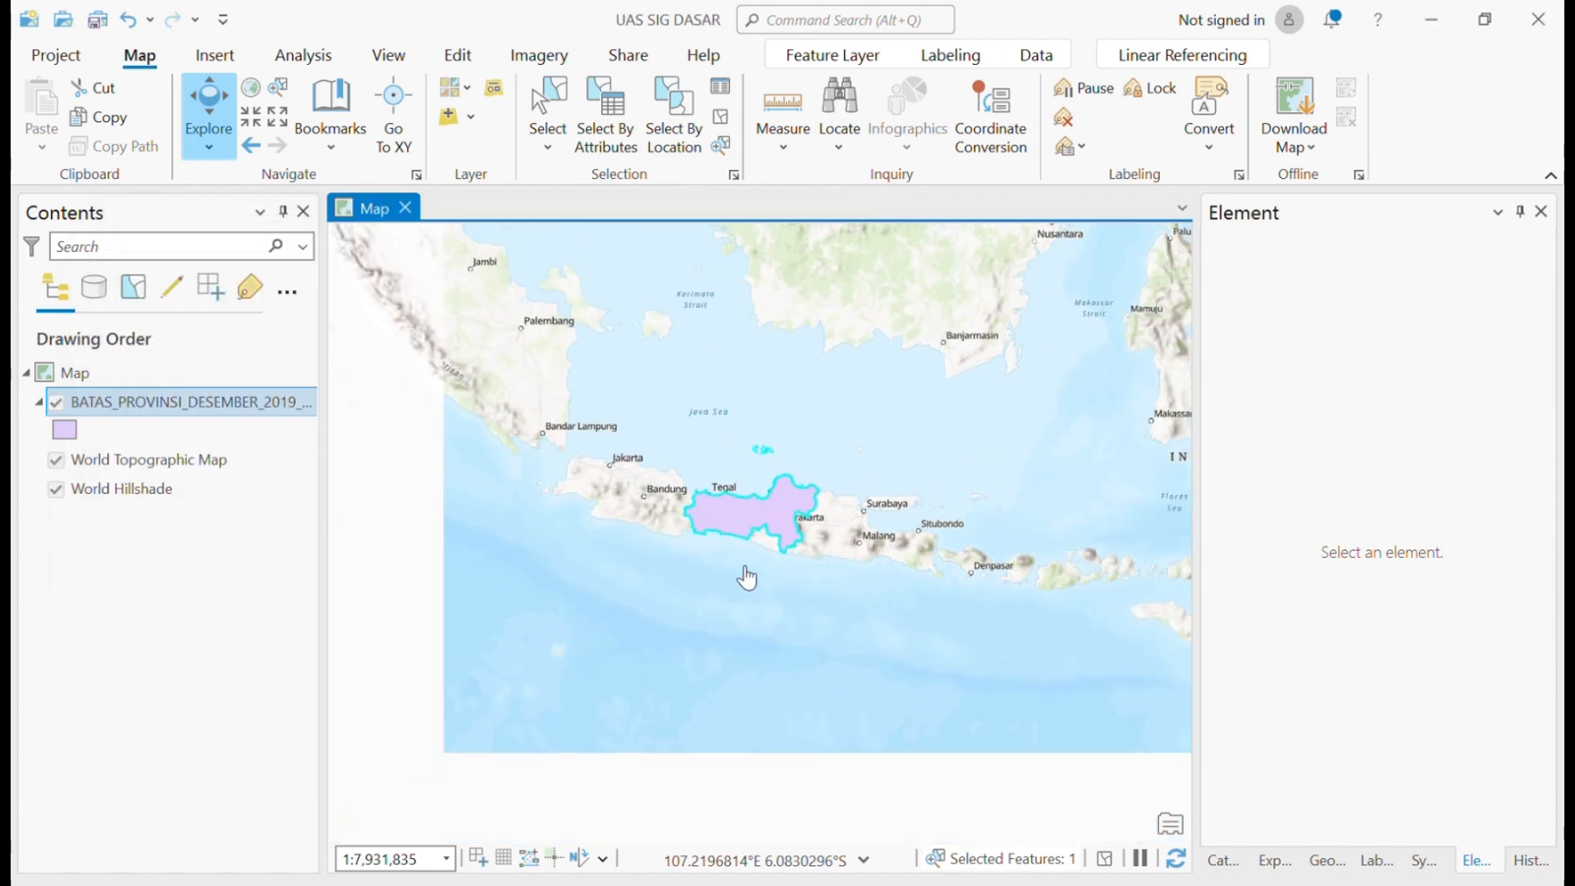
pyautogui.scroll(4, 744, 566)
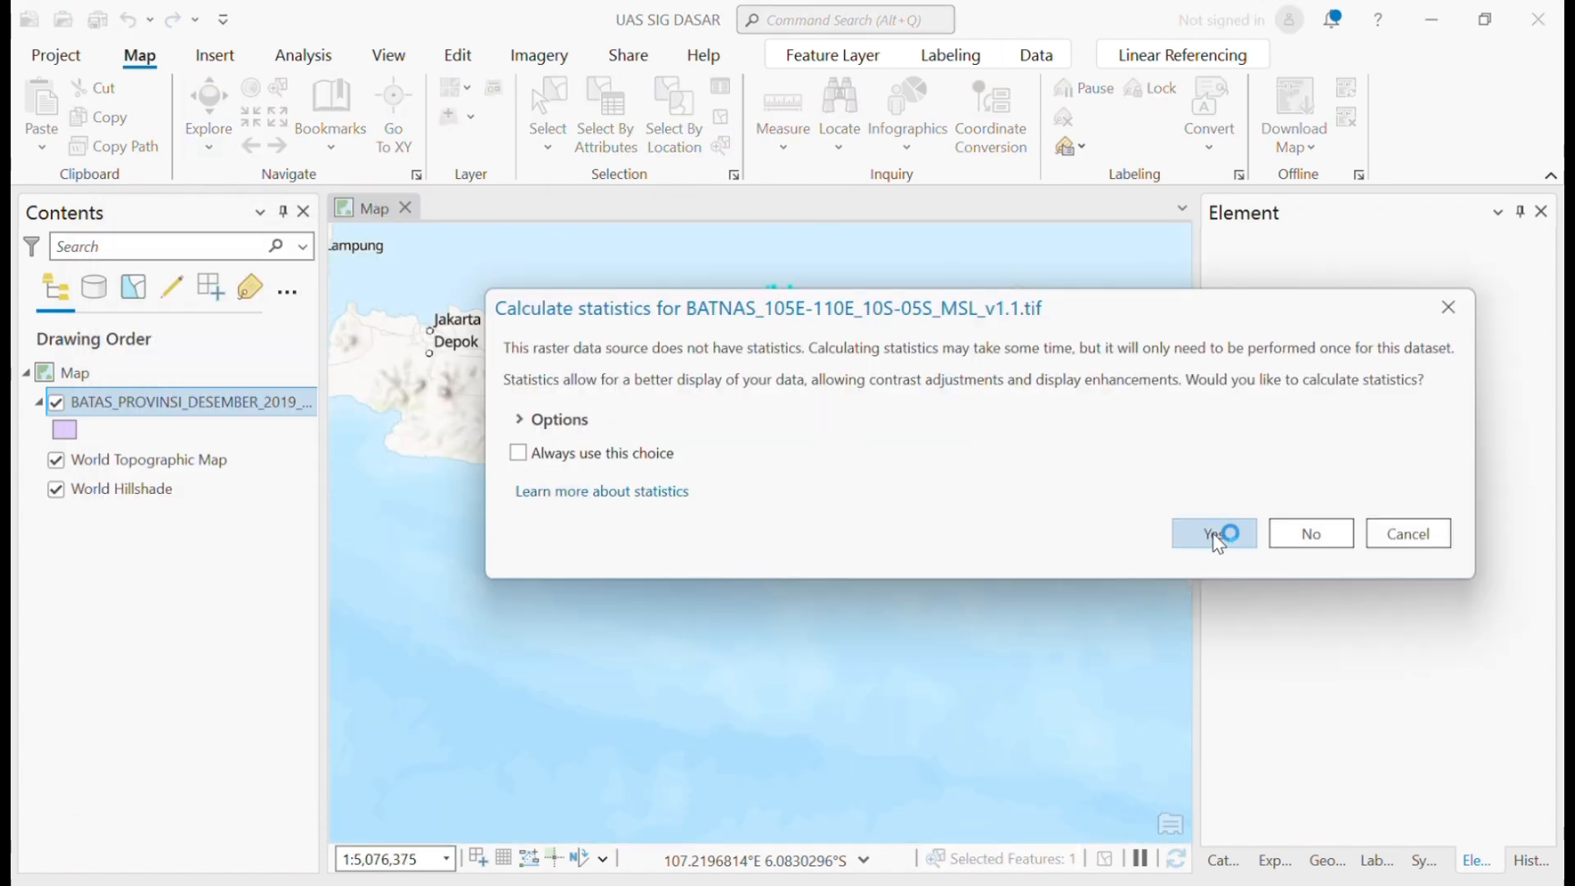
pyautogui.click(1206, 531)
pyautogui.click(1206, 530)
pyautogui.moveTo(985, 566); pyautogui.dragTo(916, 723)
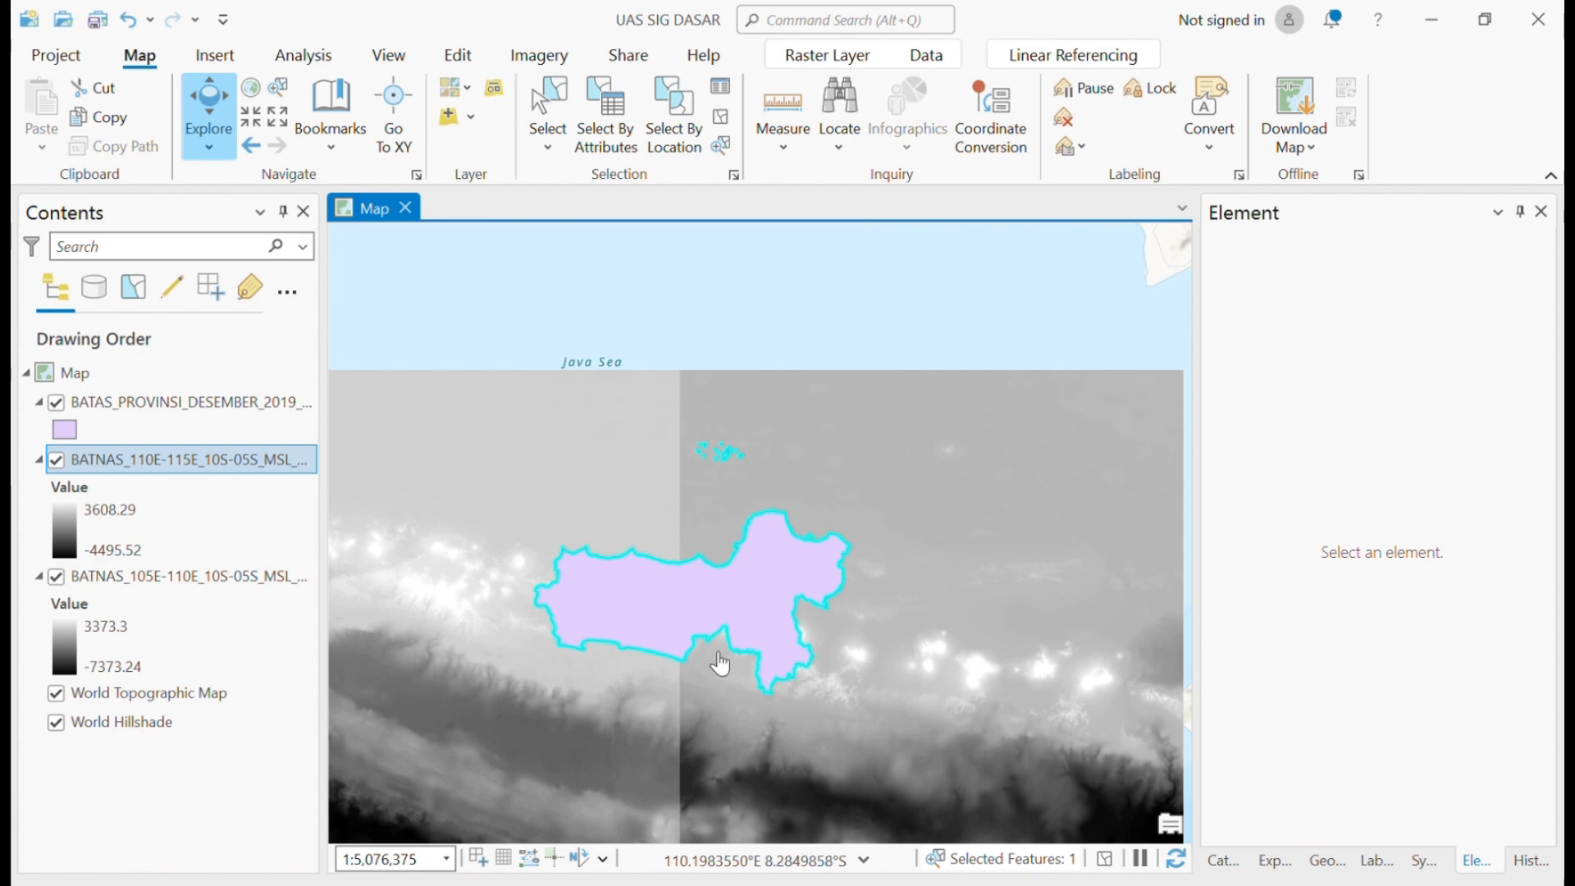
pyautogui.scroll(-1, 474, 574)
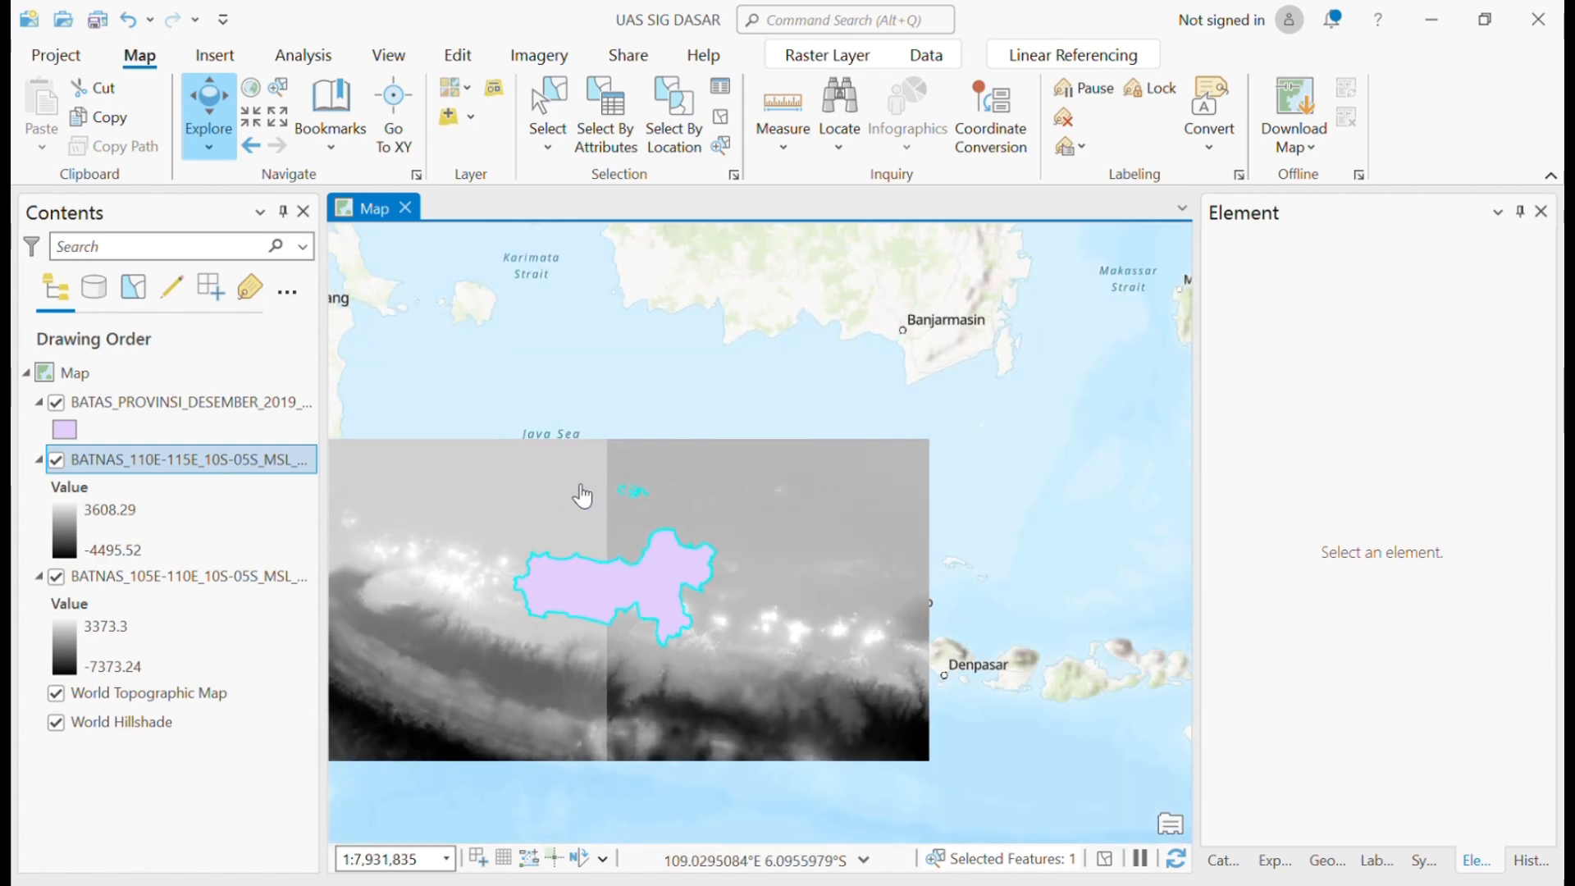
# Add the CurahHujan_JATENG.csv rainfall table from the UAS SIG DASAR folder to the map
pyautogui.click(471, 117)
pyautogui.click(496, 184)
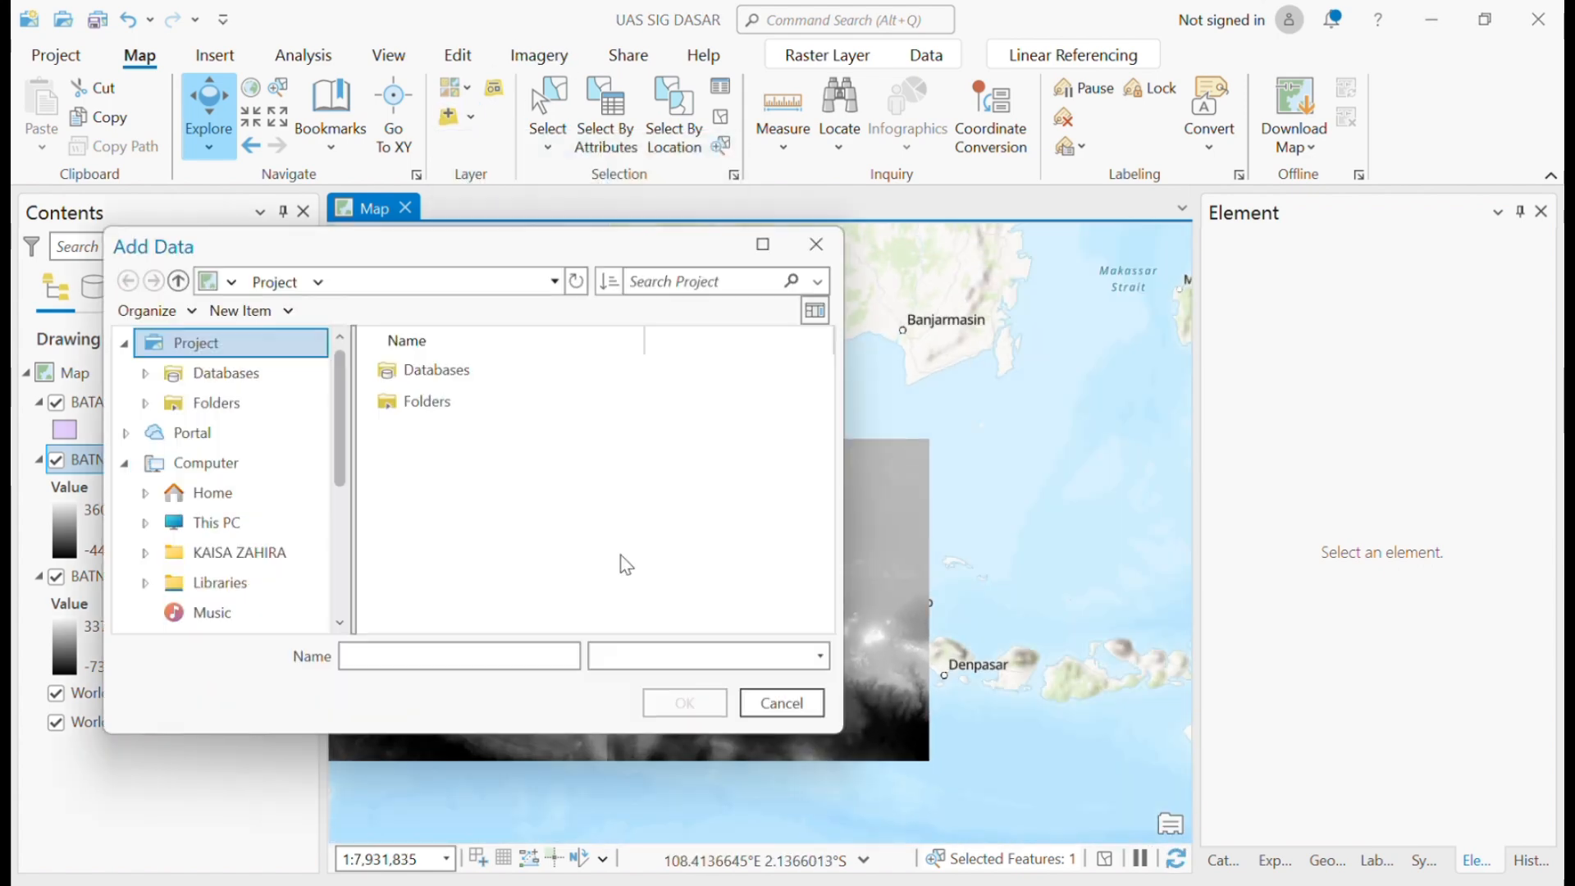
pyautogui.click(453, 500)
pyautogui.click(456, 507)
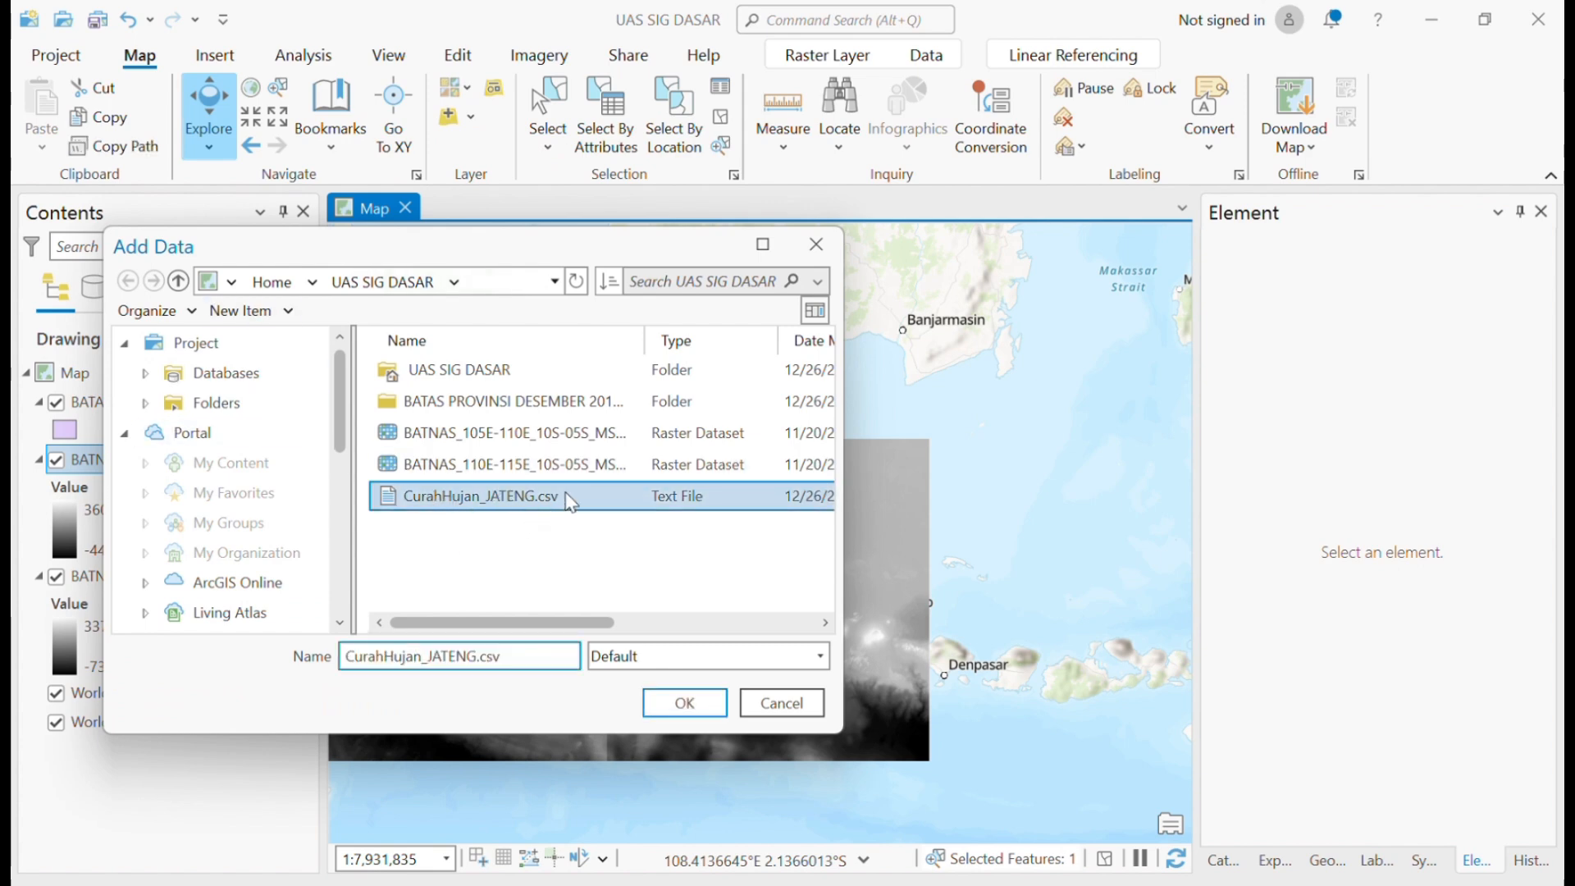
pyautogui.click(682, 706)
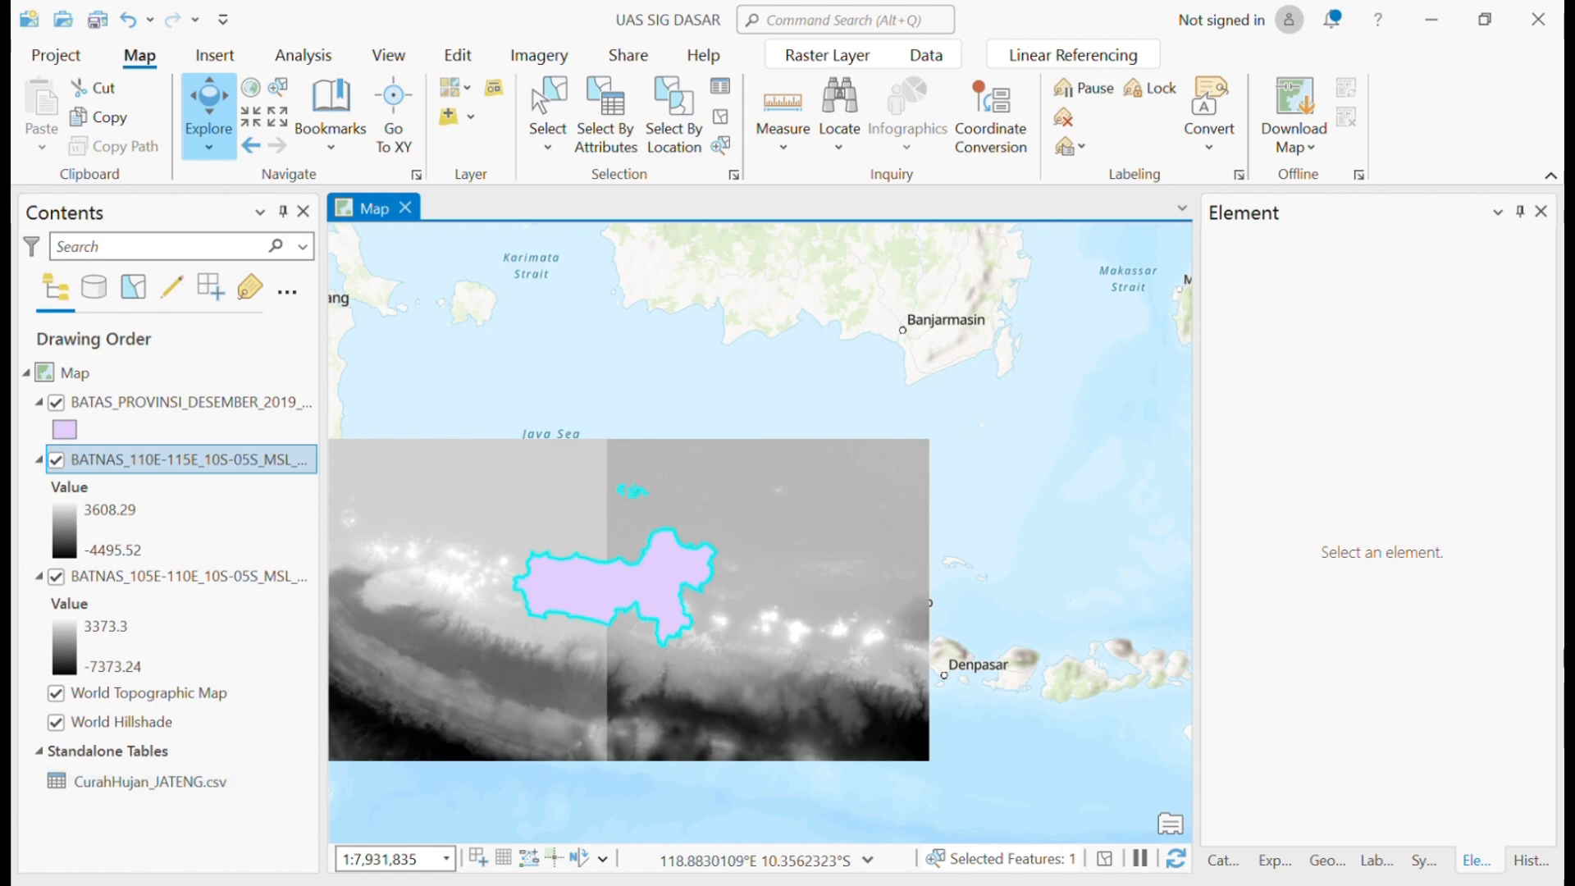
# Find the XY Table To Point geoprocessing tool and set CurahHujan_JATENG.csv as its input table
pyautogui.click(1523, 213)
pyautogui.click(1545, 406)
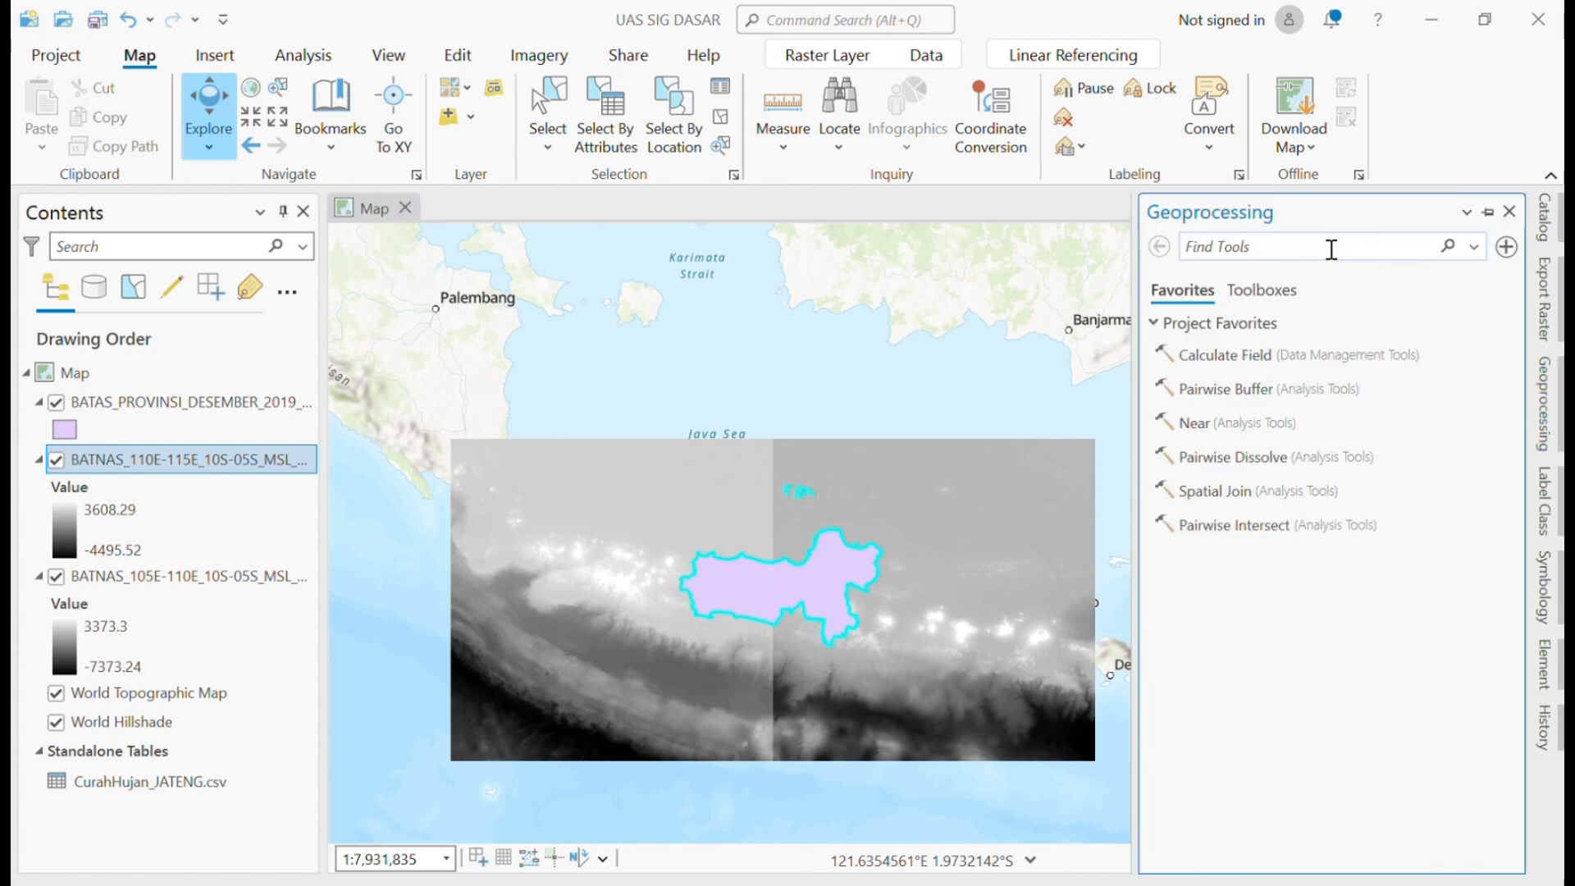
pyautogui.write('XY')
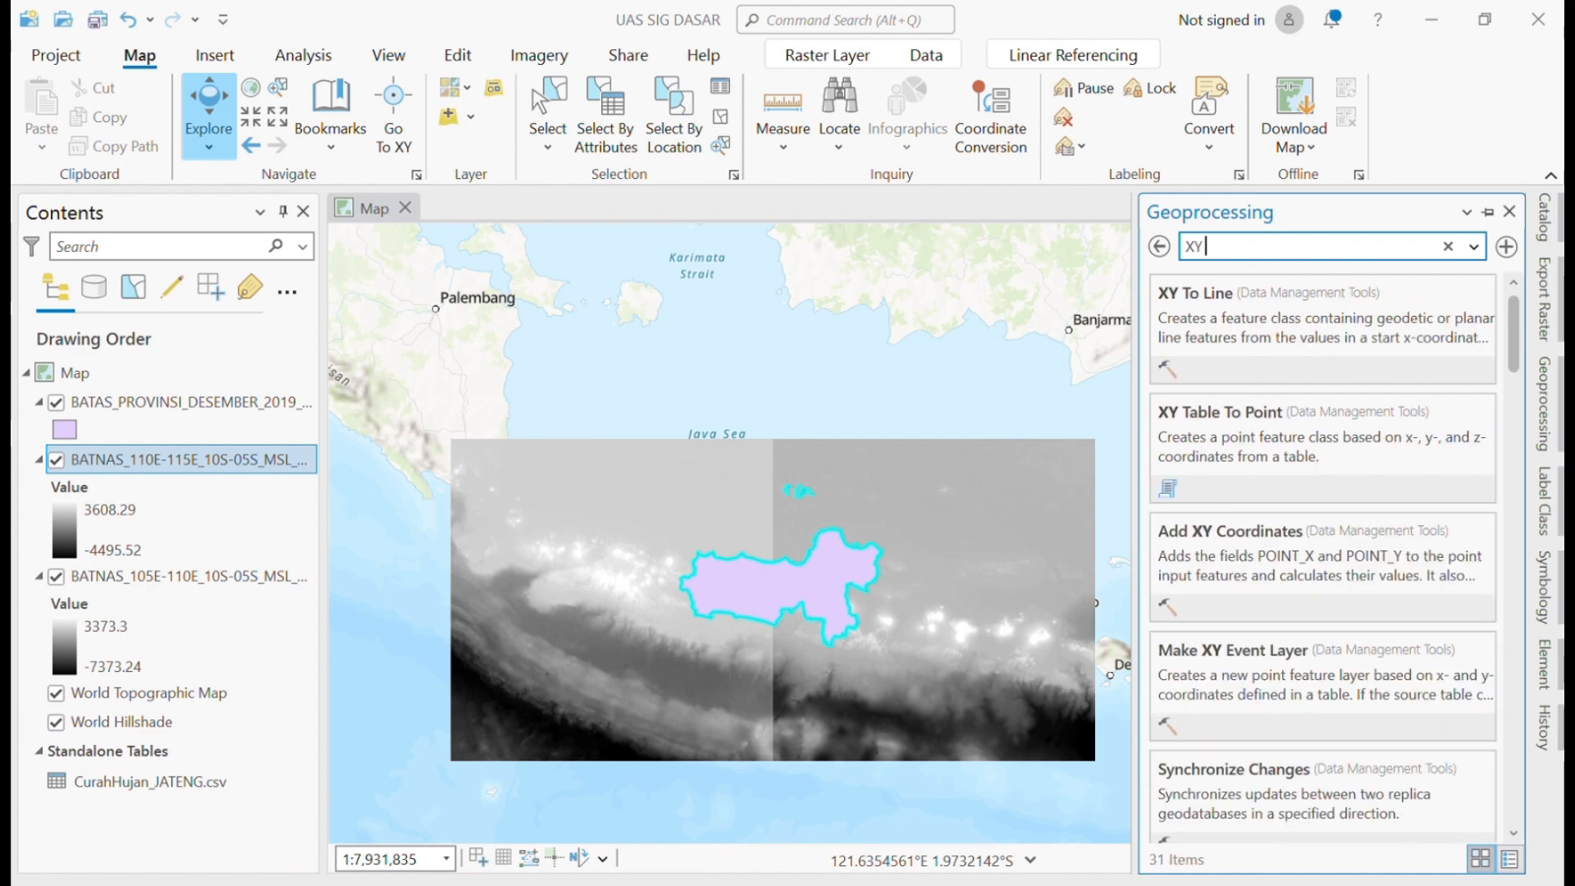
pyautogui.click(1250, 412)
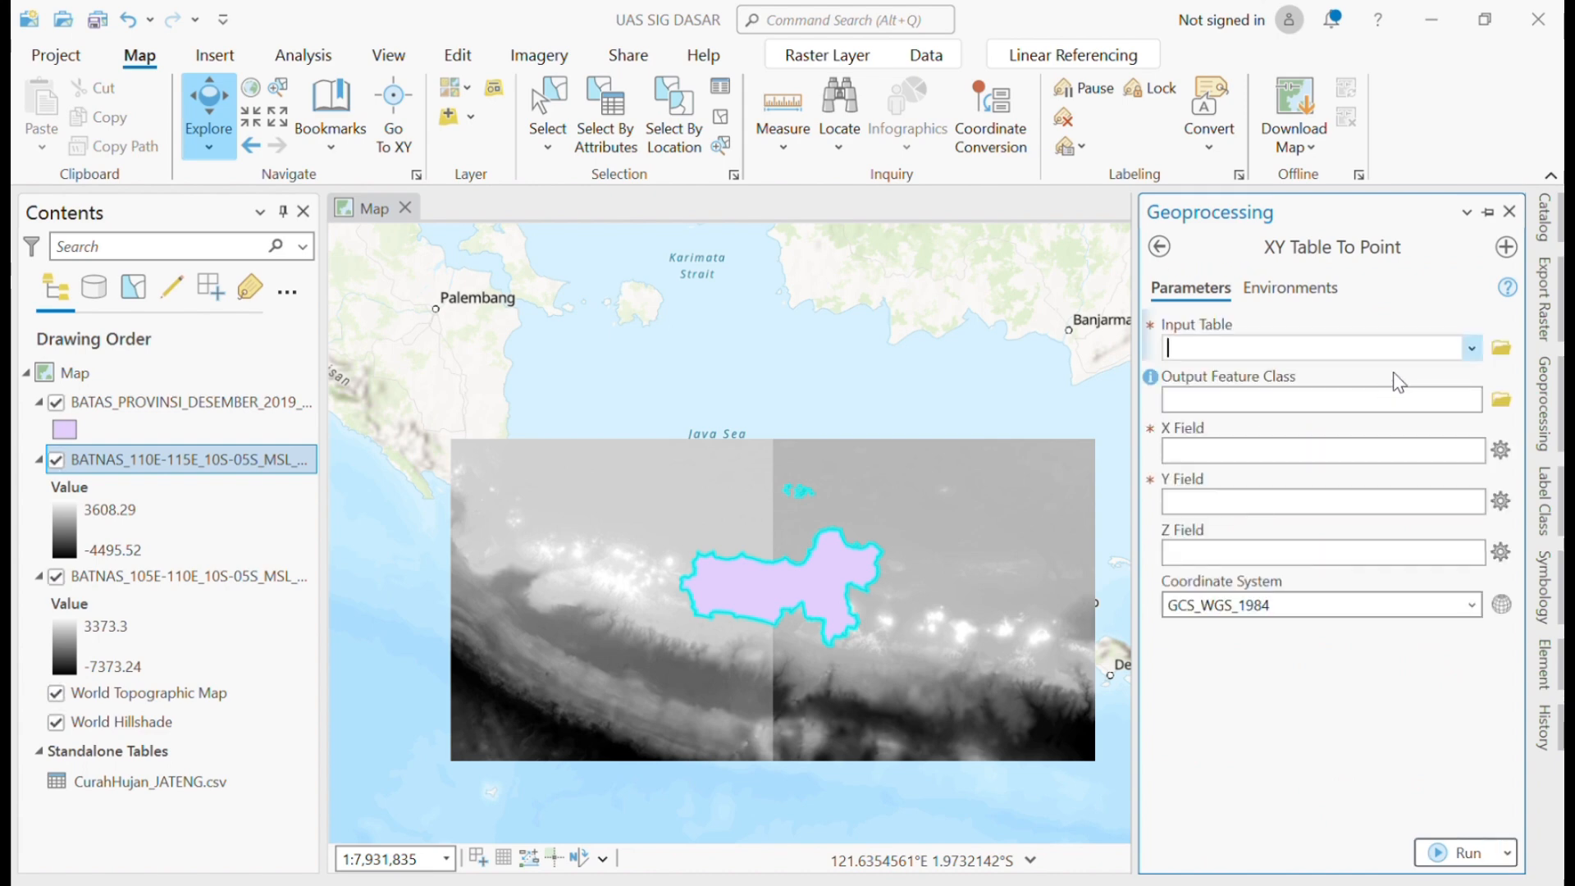
pyautogui.click(1473, 352)
pyautogui.click(1396, 381)
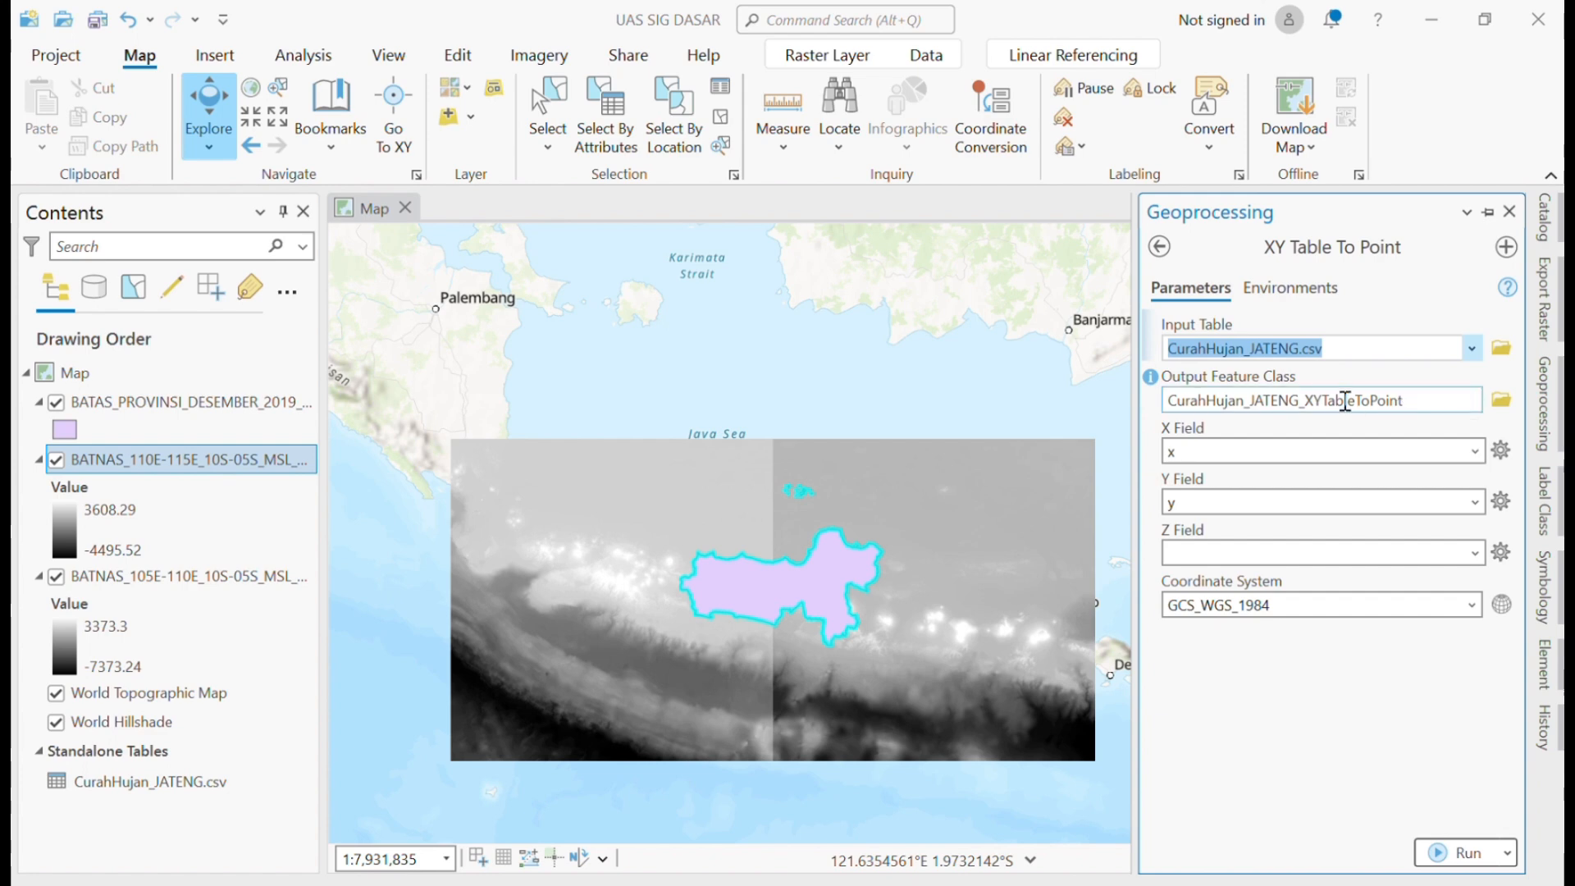
# Set the output feature class to datacurahhujan in the UAS SIG DASAR project folder
pyautogui.click(1502, 400)
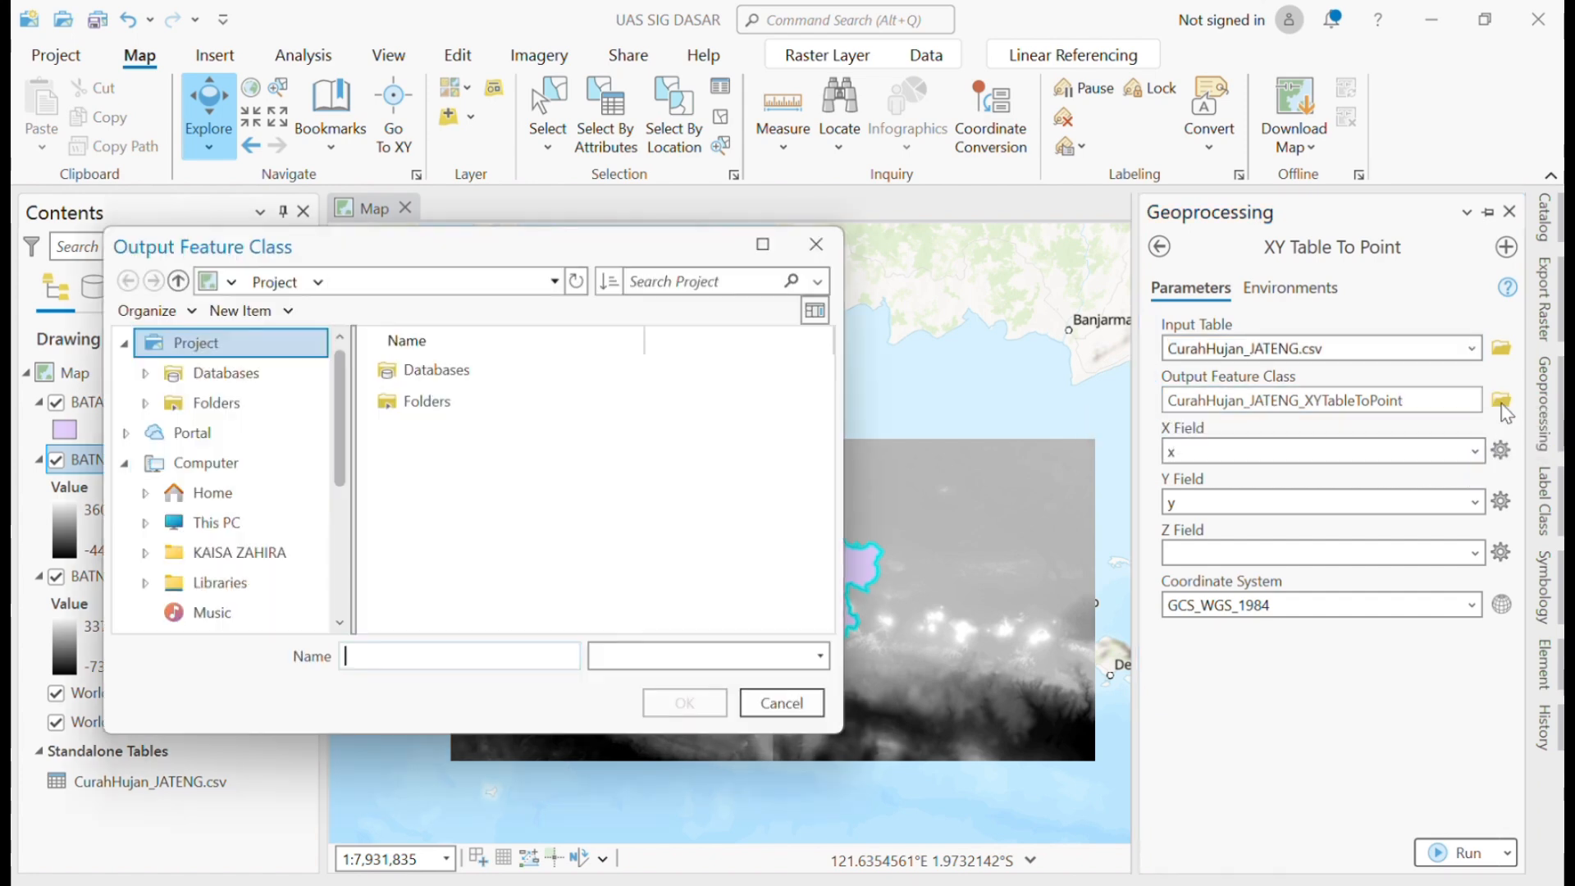
pyautogui.click(448, 661)
pyautogui.write('data')
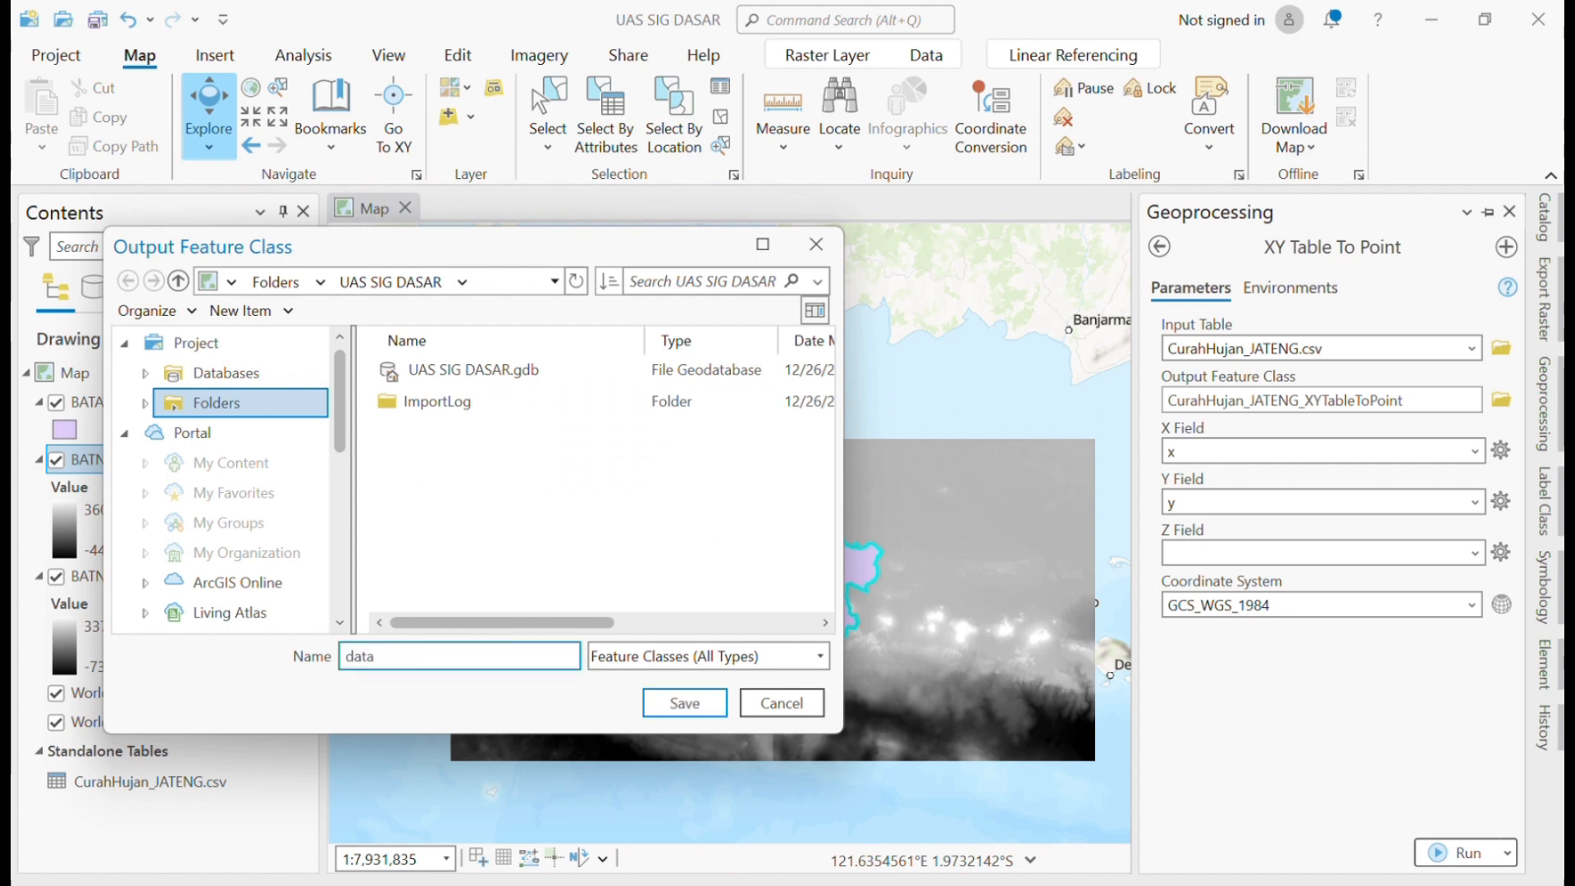
pyautogui.write('cyrahhujan')
pyautogui.click(684, 704)
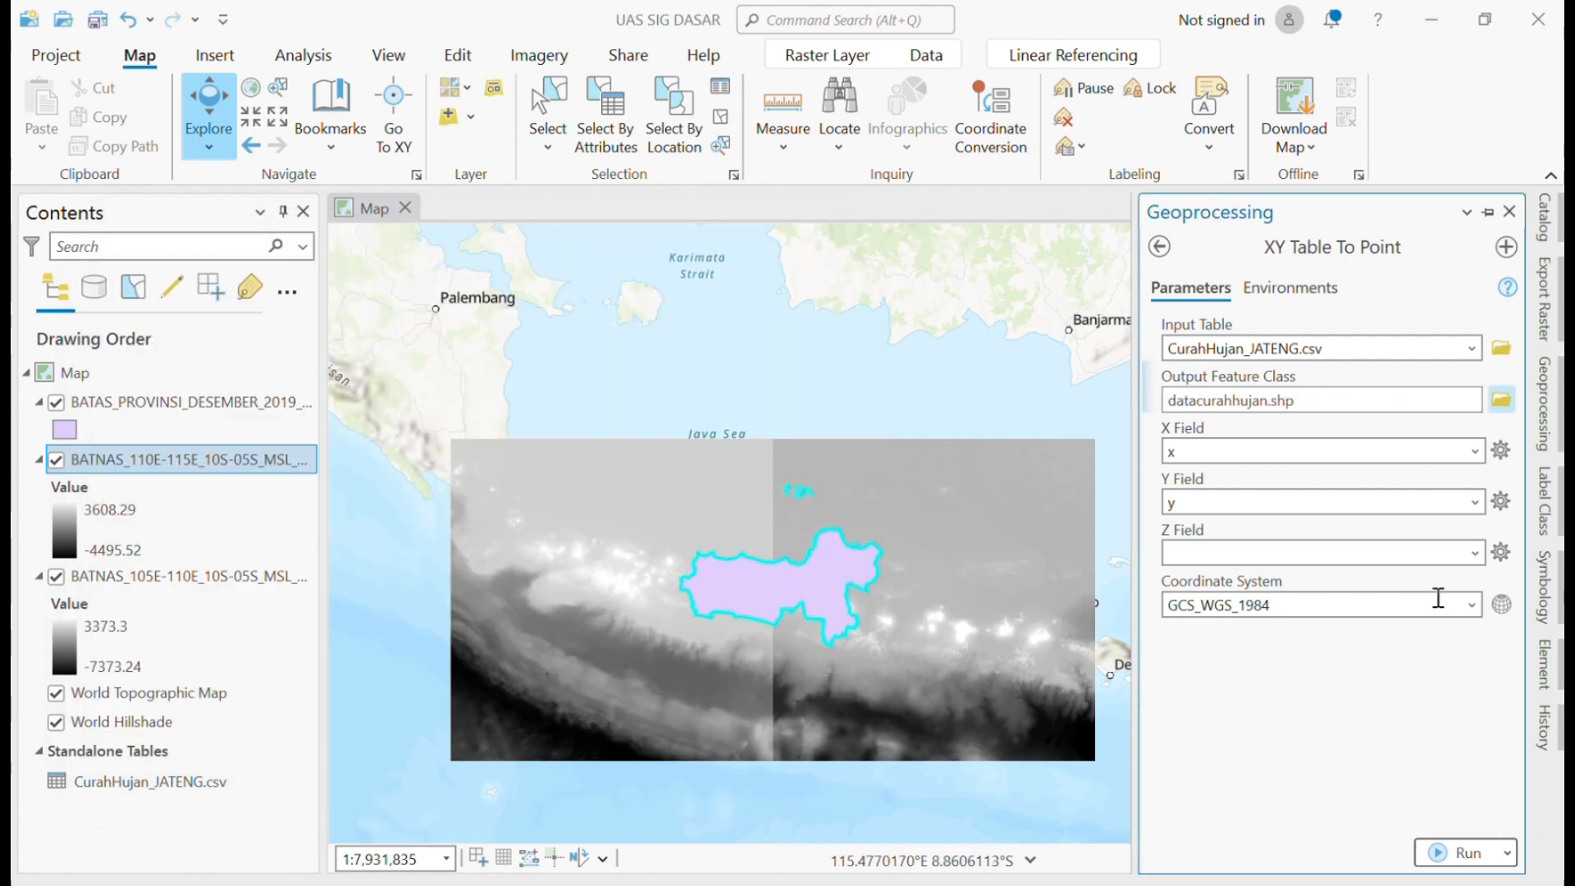
# Set the X field to x and the Y field to y, and run XY Table To Point with GCS_WGS_1984
pyautogui.click(1477, 452)
pyautogui.click(1315, 480)
pyautogui.click(1475, 502)
pyautogui.click(1440, 555)
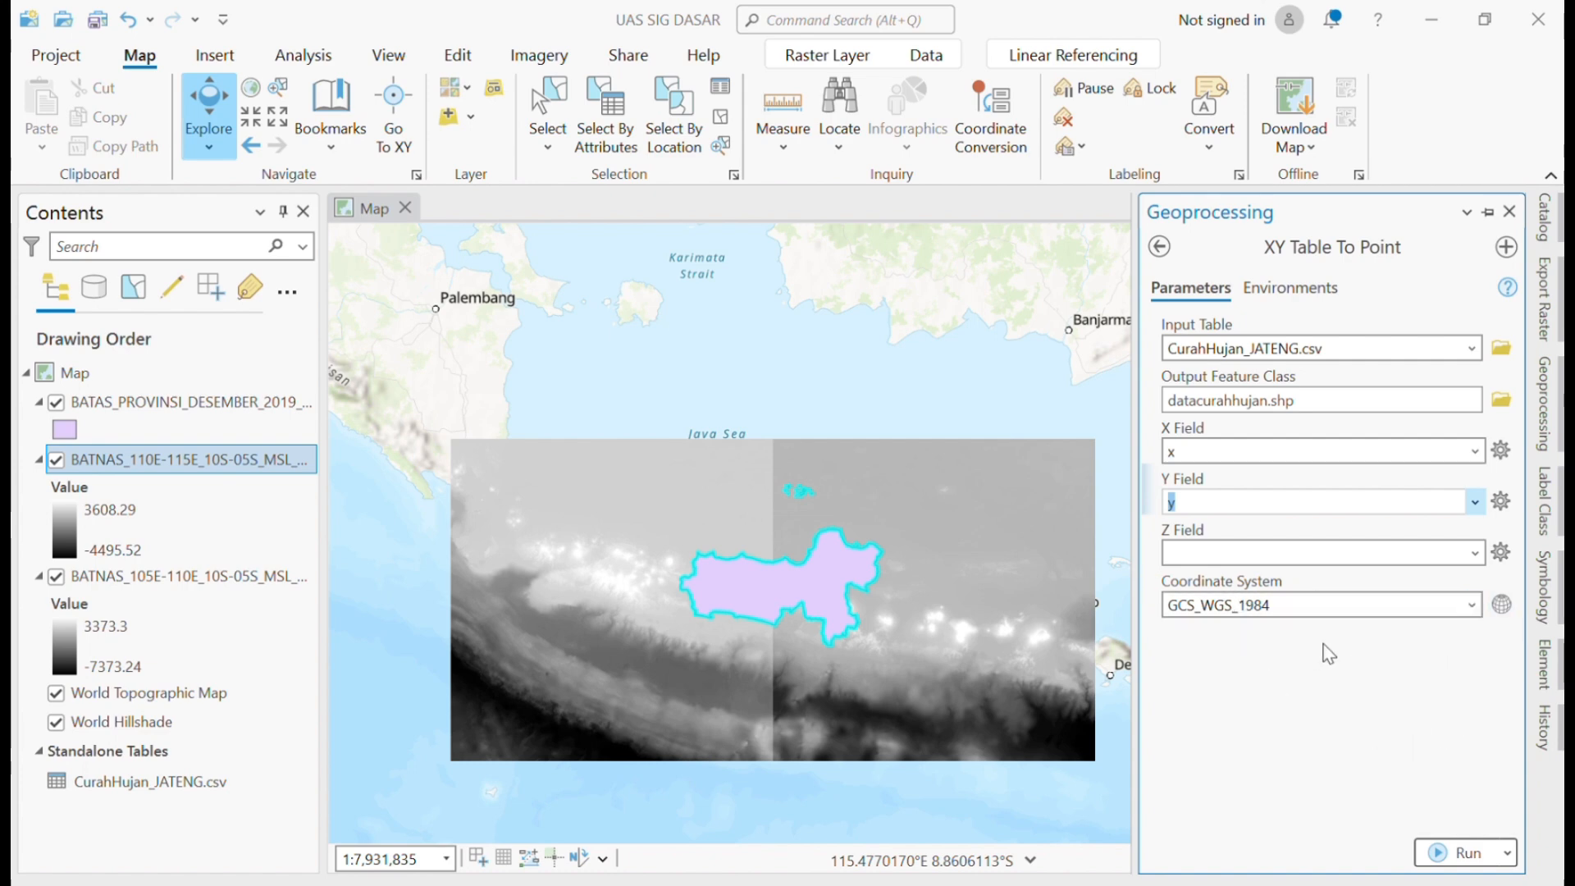
pyautogui.click(1460, 853)
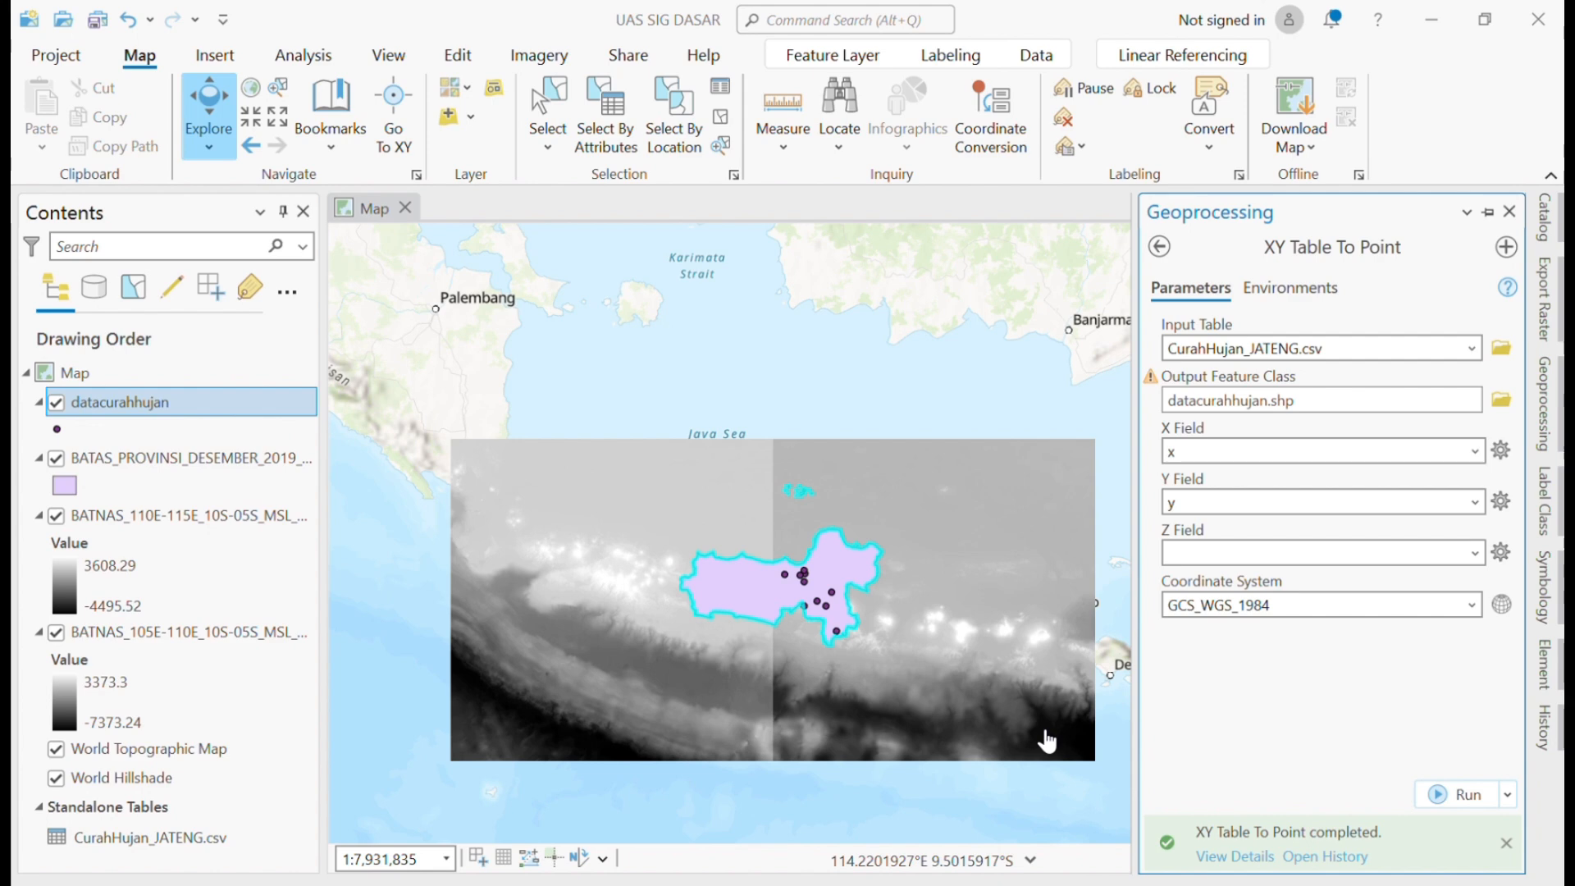
pyautogui.scroll(1, 860, 652)
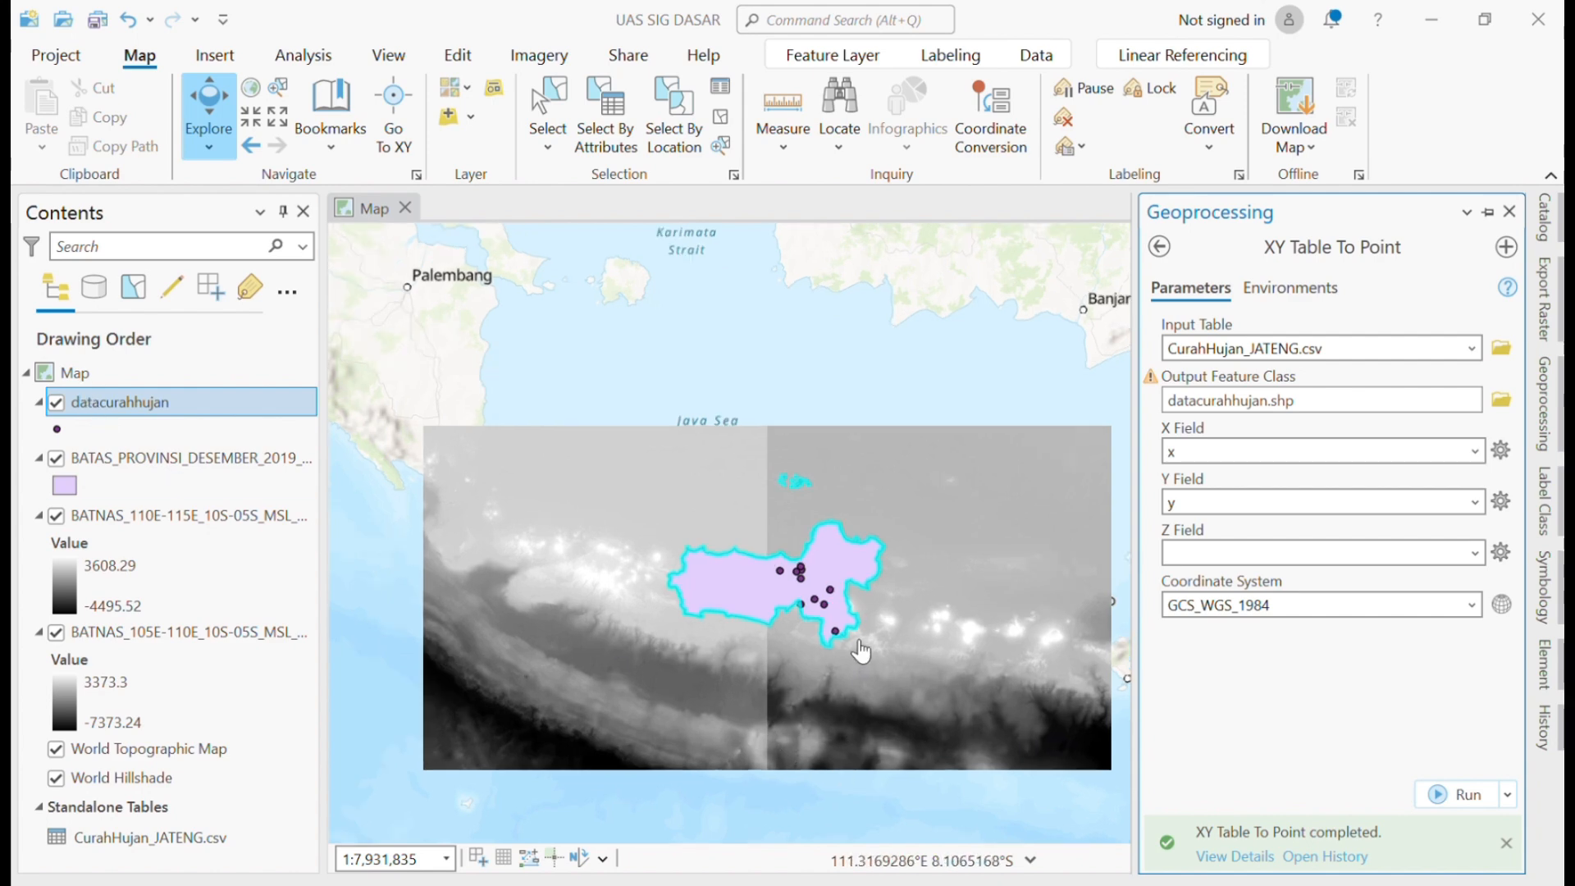
pyautogui.scroll(2, 860, 653)
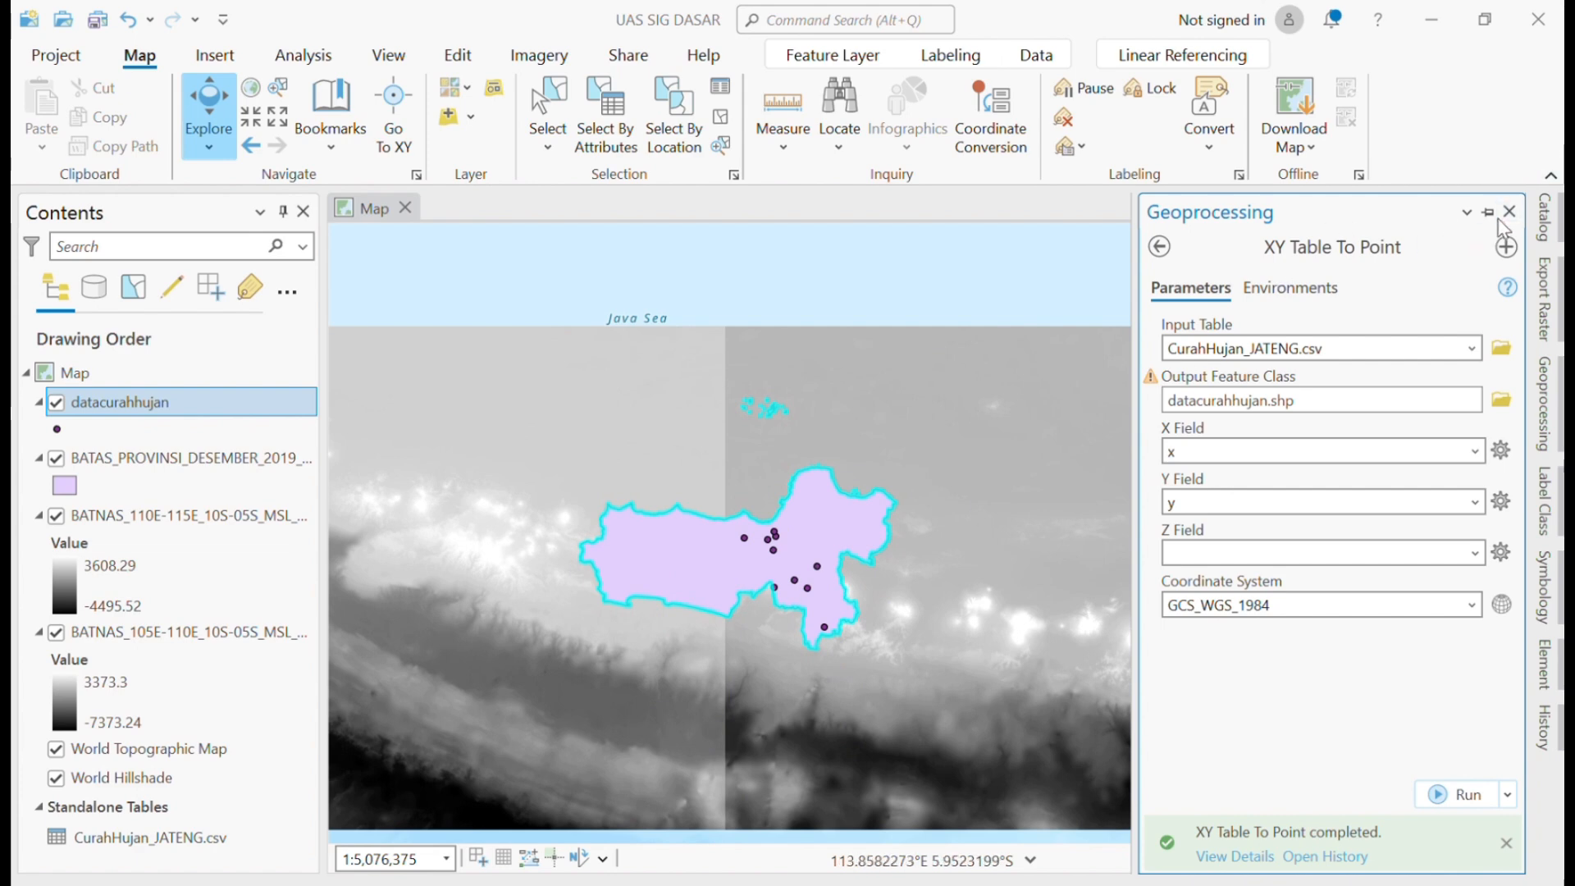
# Find the IDW tool in Spatial Analyst Tools and set datacurahhujan as the input points with mm_Tahun as the Z value field
pyautogui.click(1159, 246)
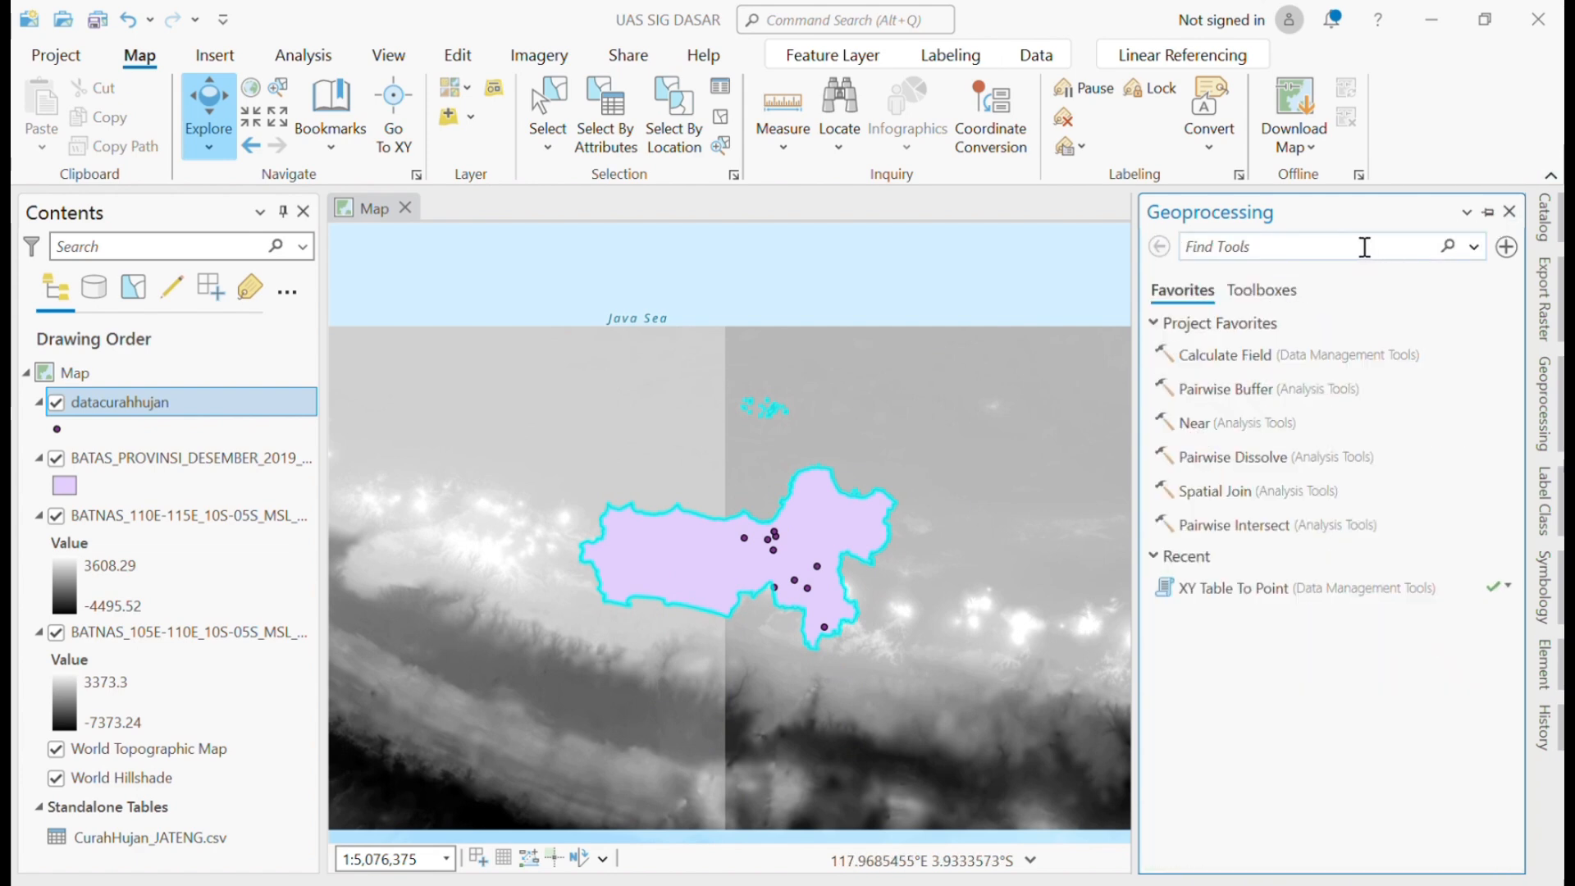
pyautogui.click(1364, 247)
pyautogui.write('idw')
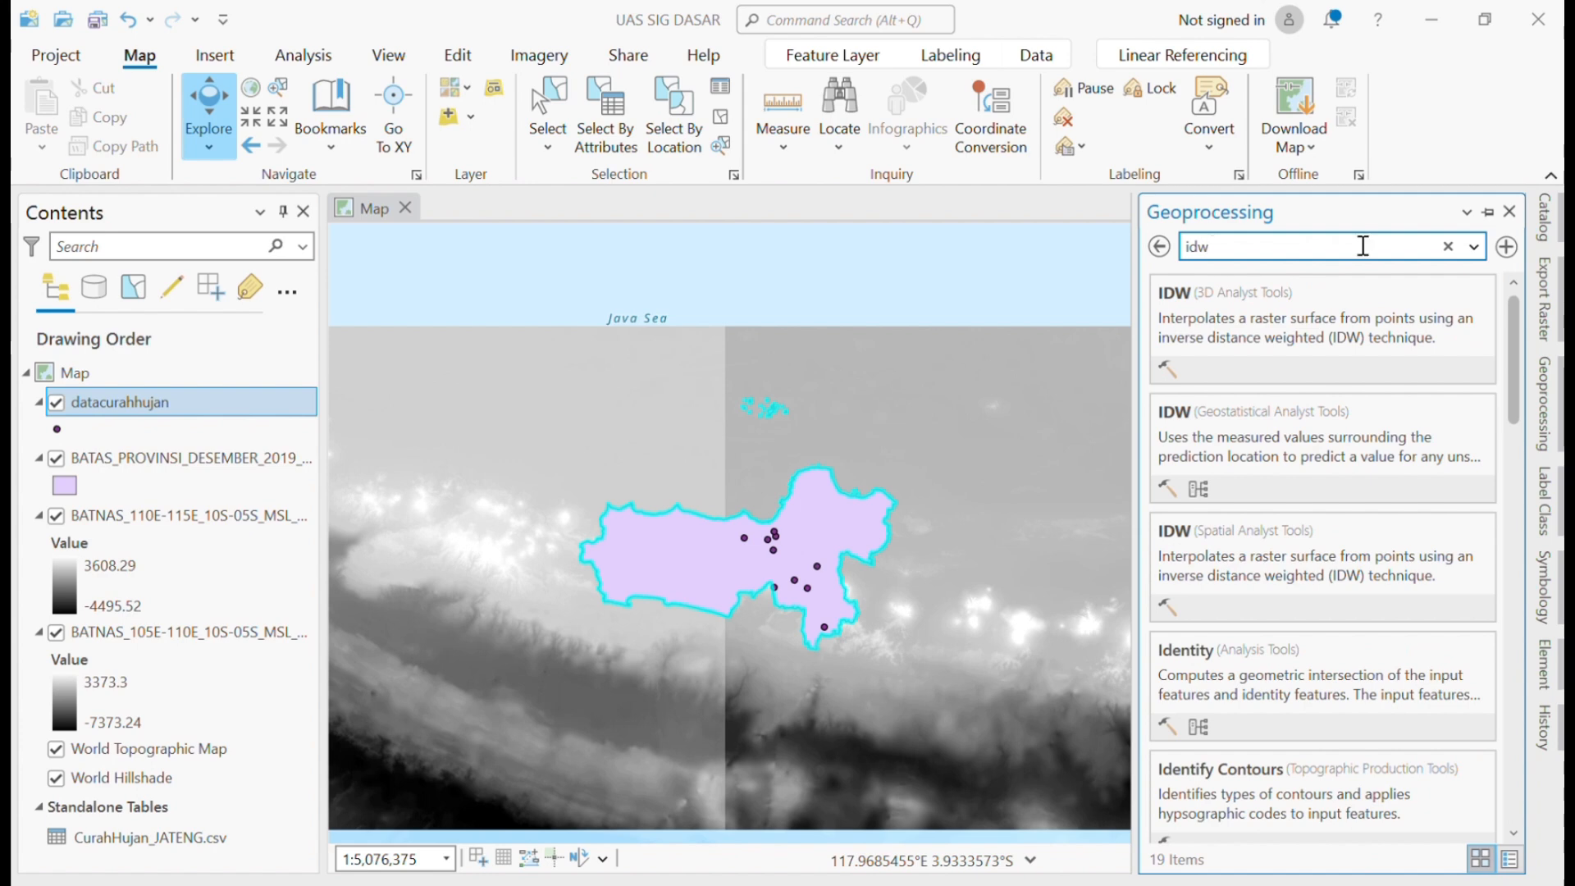
pyautogui.click(1181, 538)
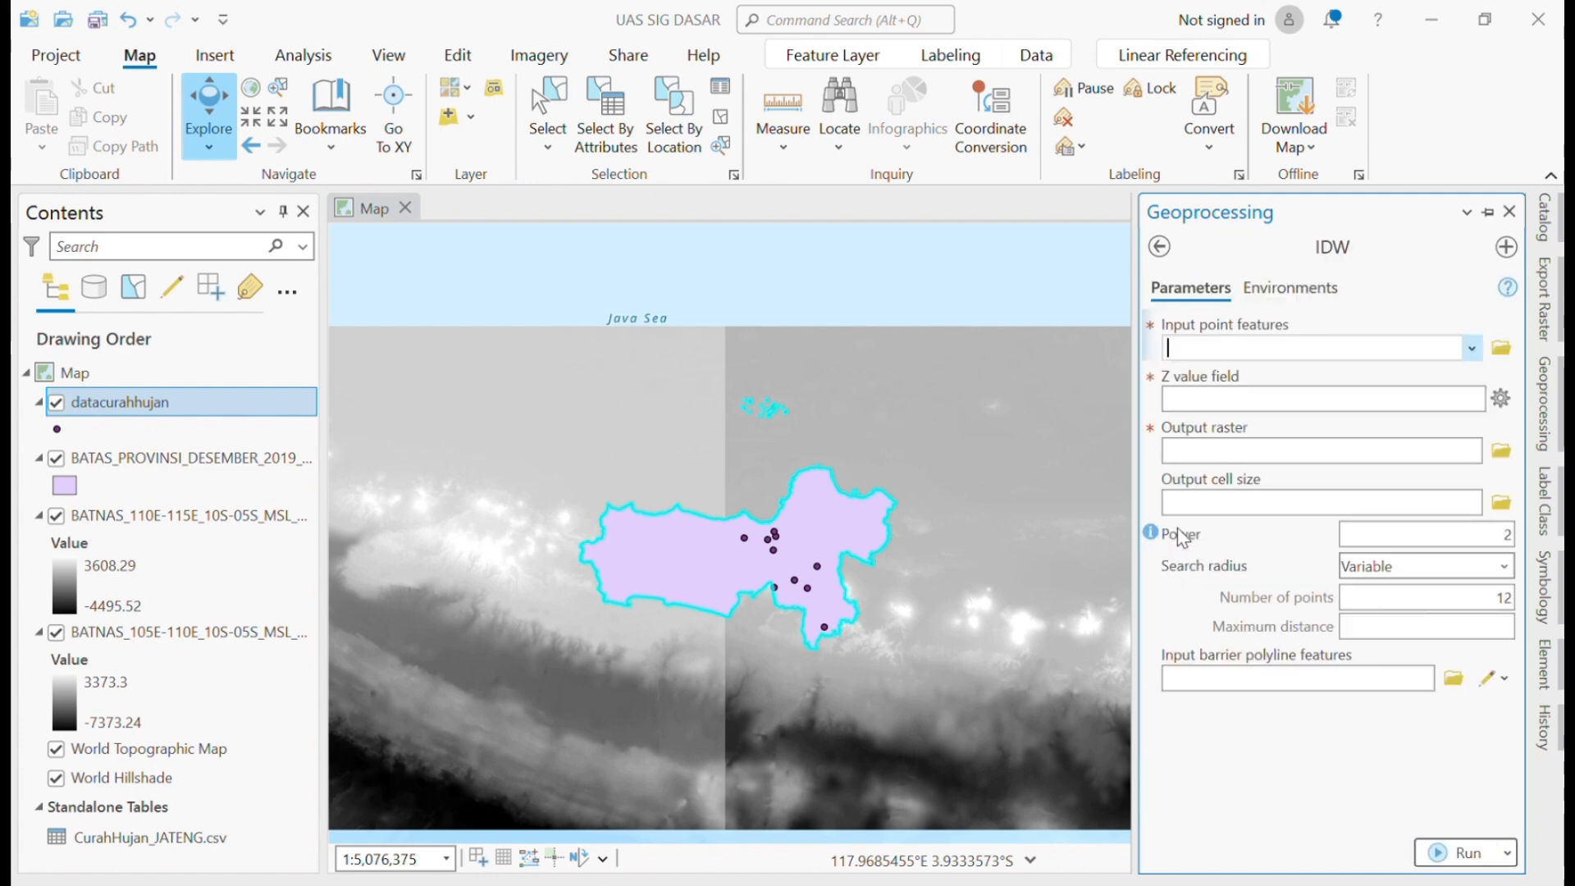
pyautogui.click(1473, 352)
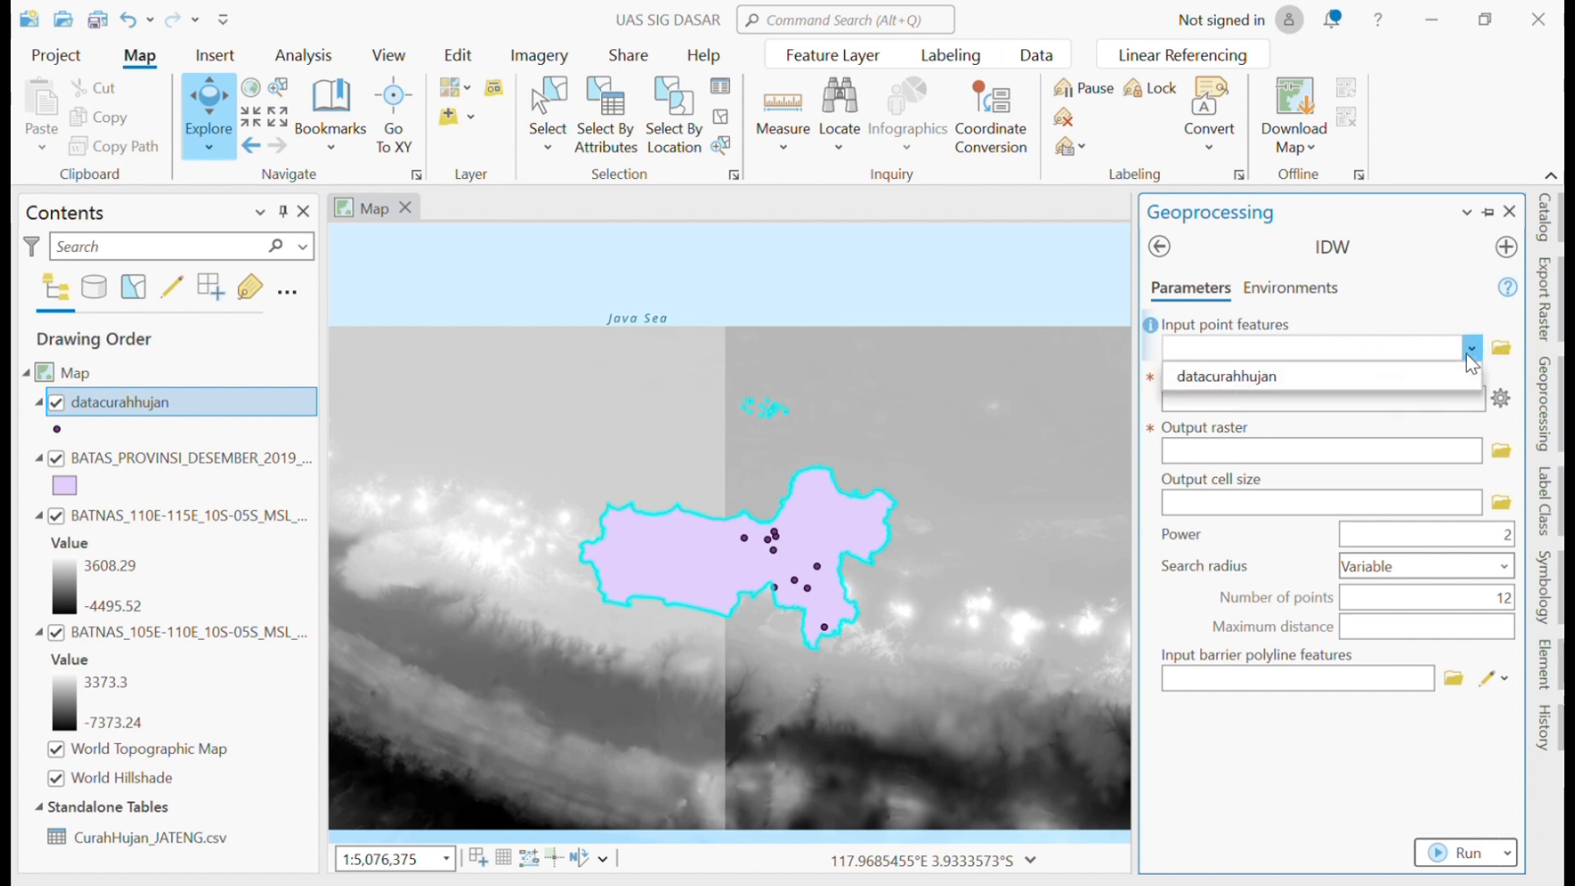
pyautogui.click(1206, 376)
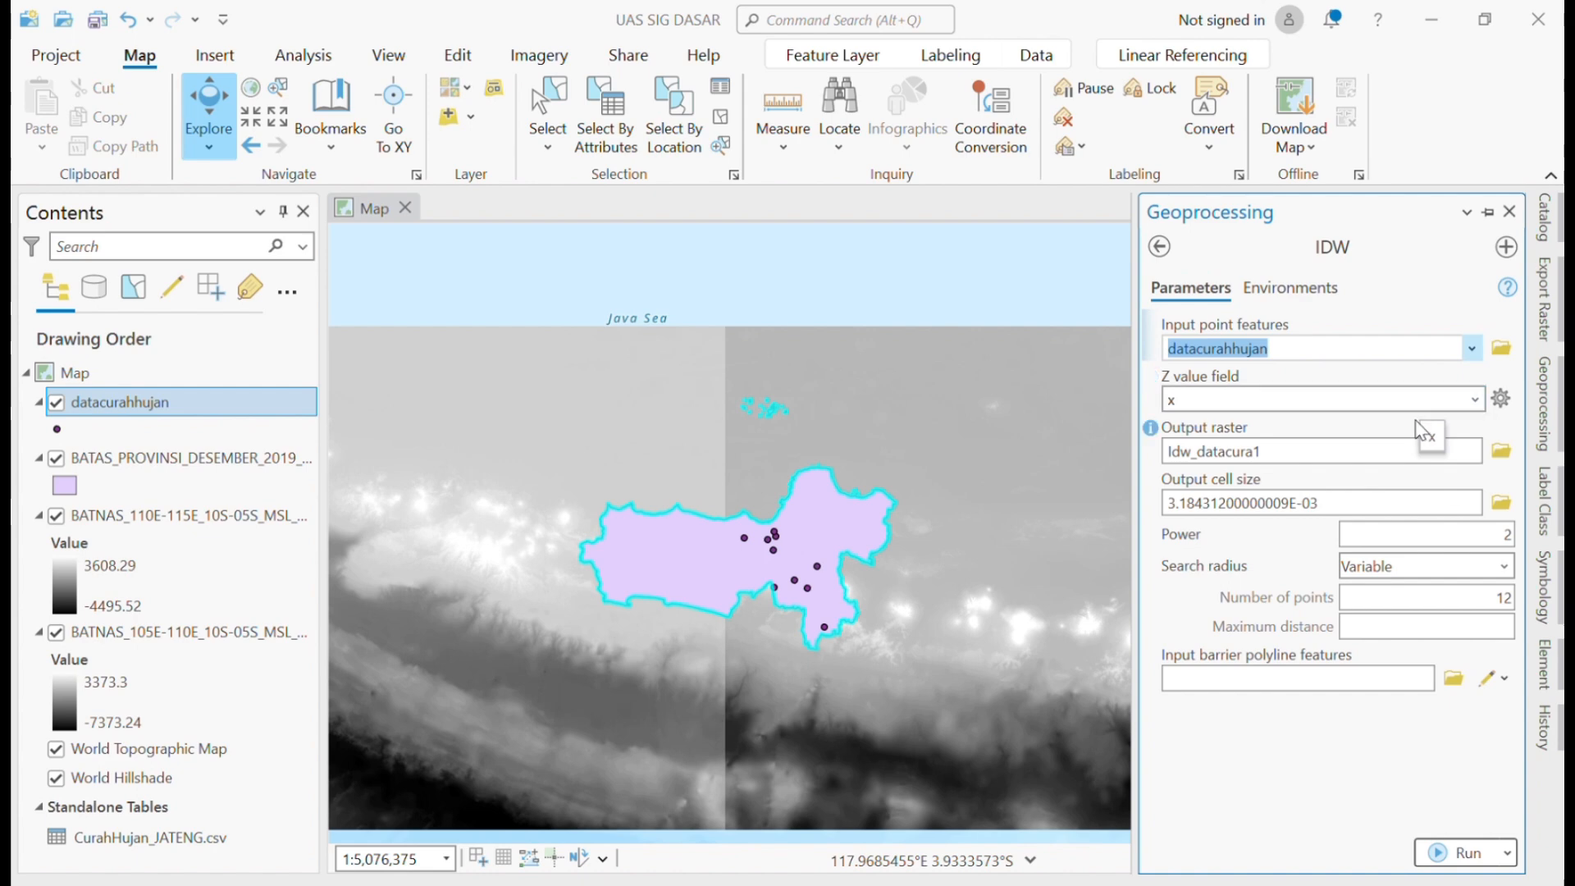
pyautogui.click(1474, 399)
pyautogui.click(1440, 481)
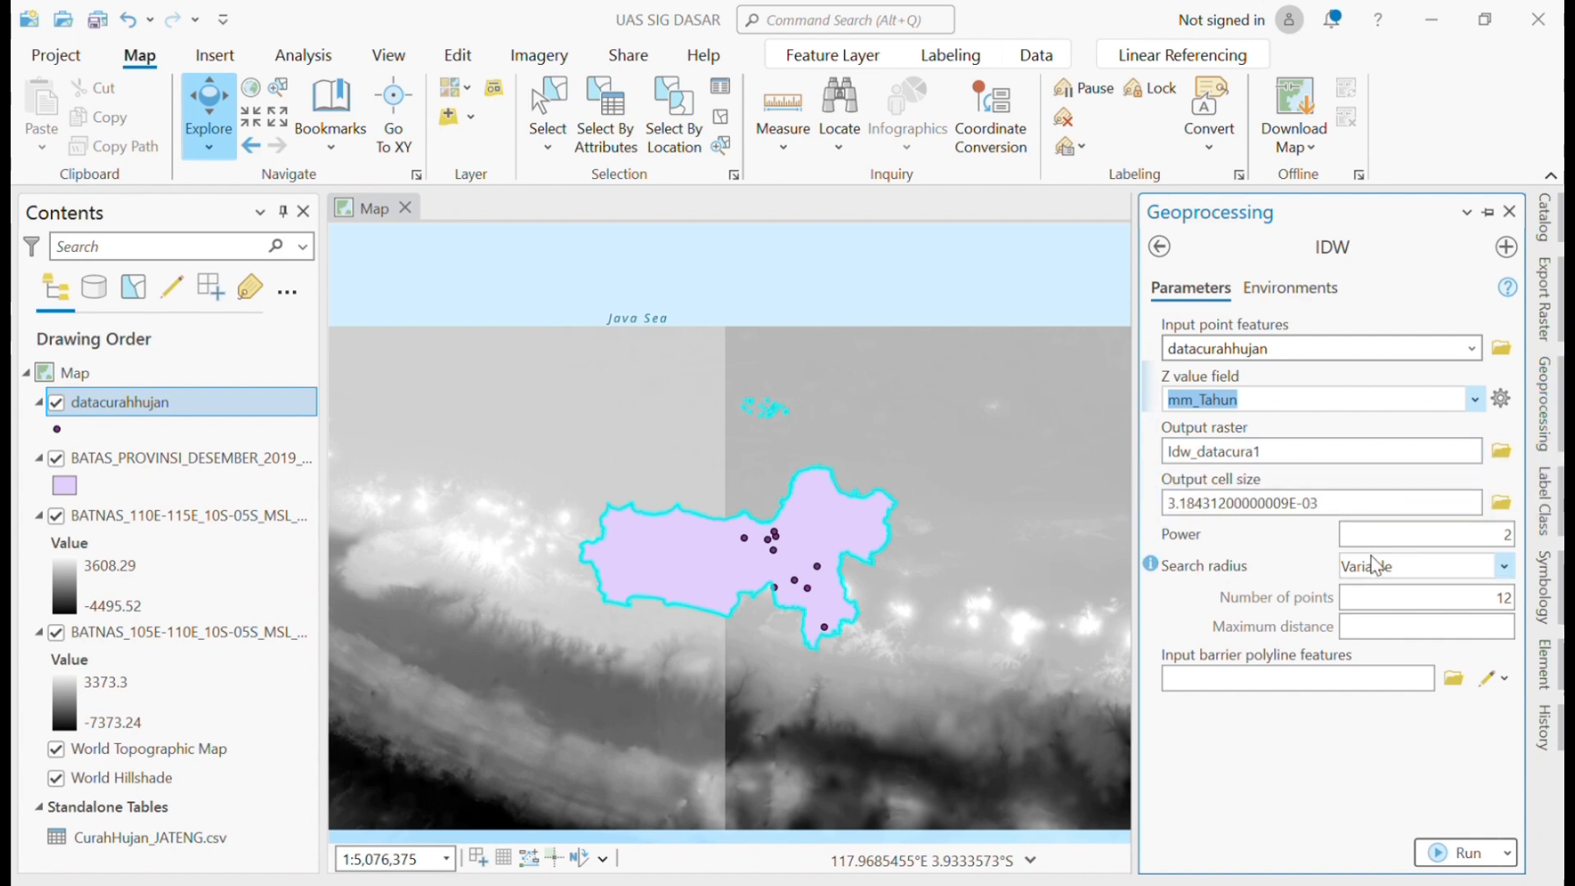
# Set the IDW processing extent to match the BATAS_PROVINSI_DESEMBER_2019_DUKCAPIL layer, run the interpolation, and view the resulting raster on the map
pyautogui.click(1290, 288)
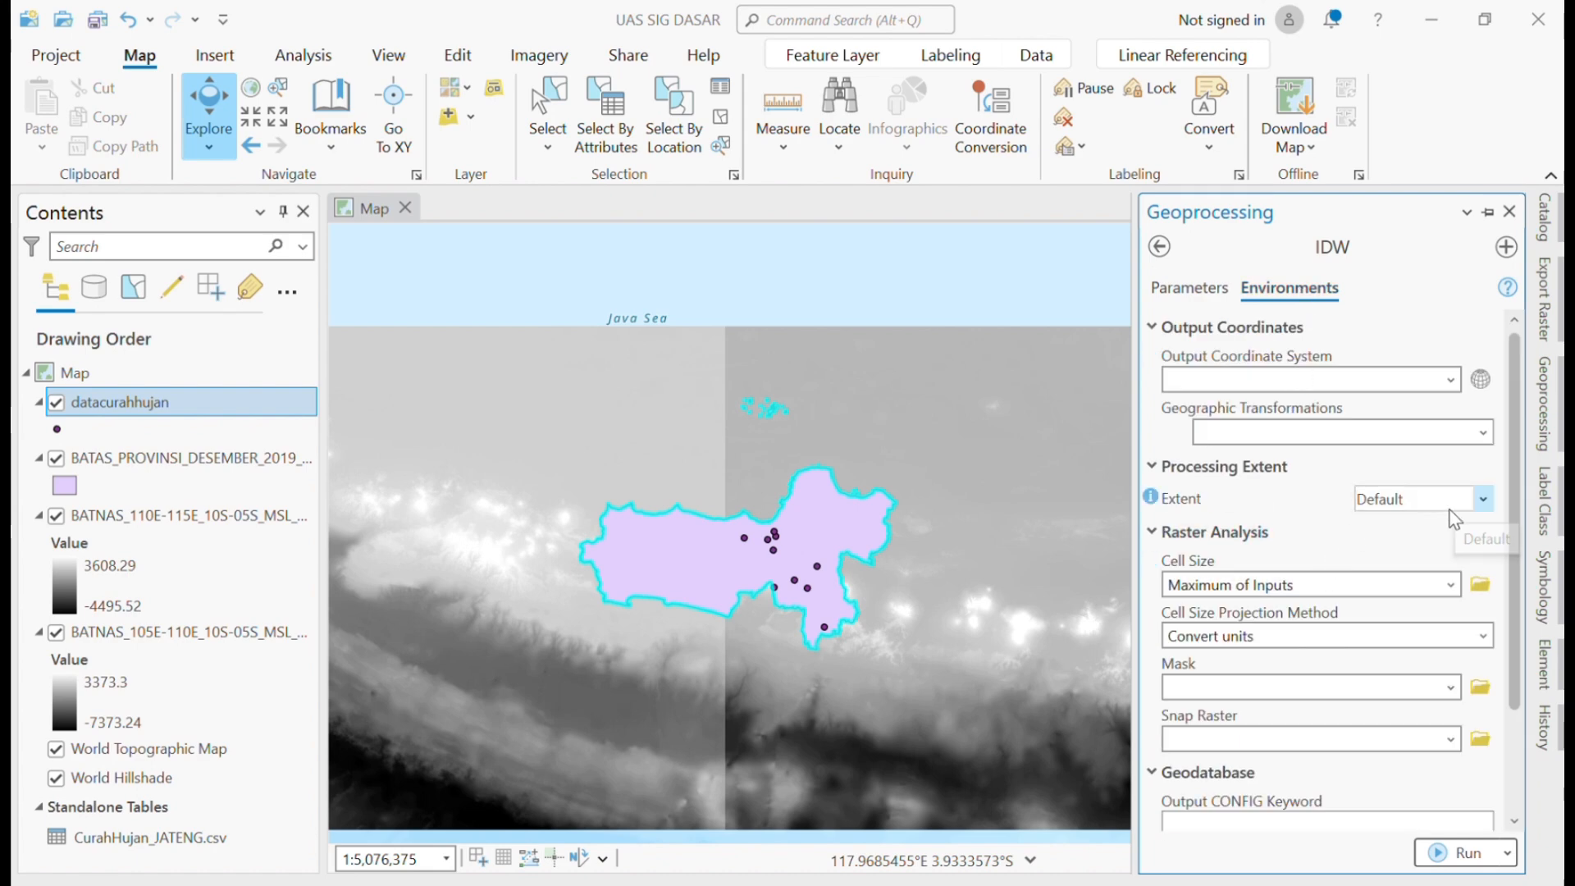
pyautogui.click(1483, 499)
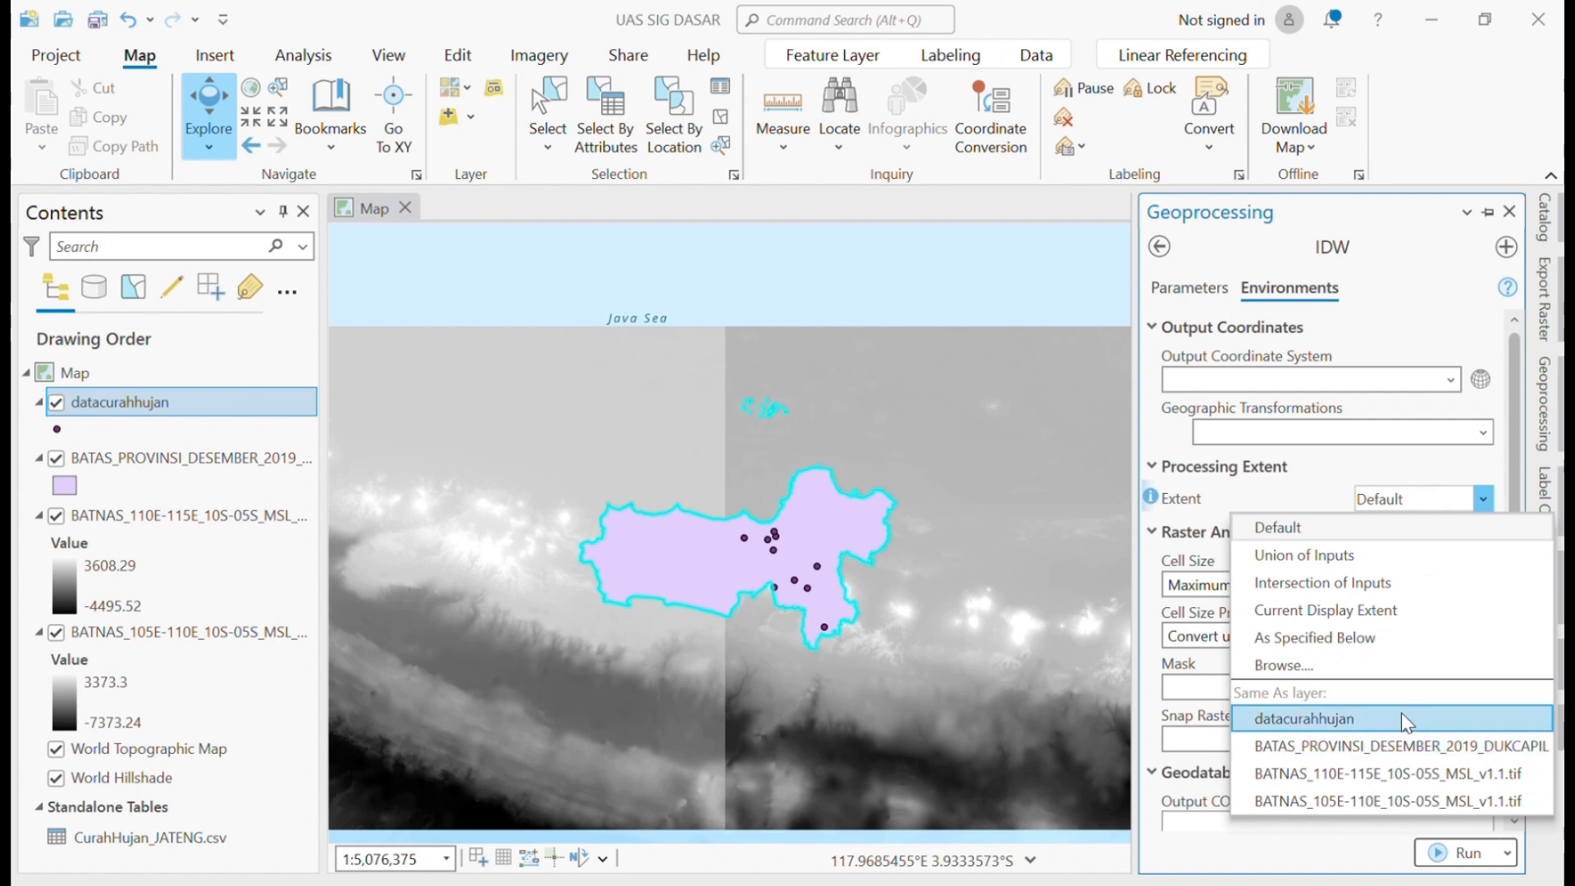
pyautogui.click(1402, 721)
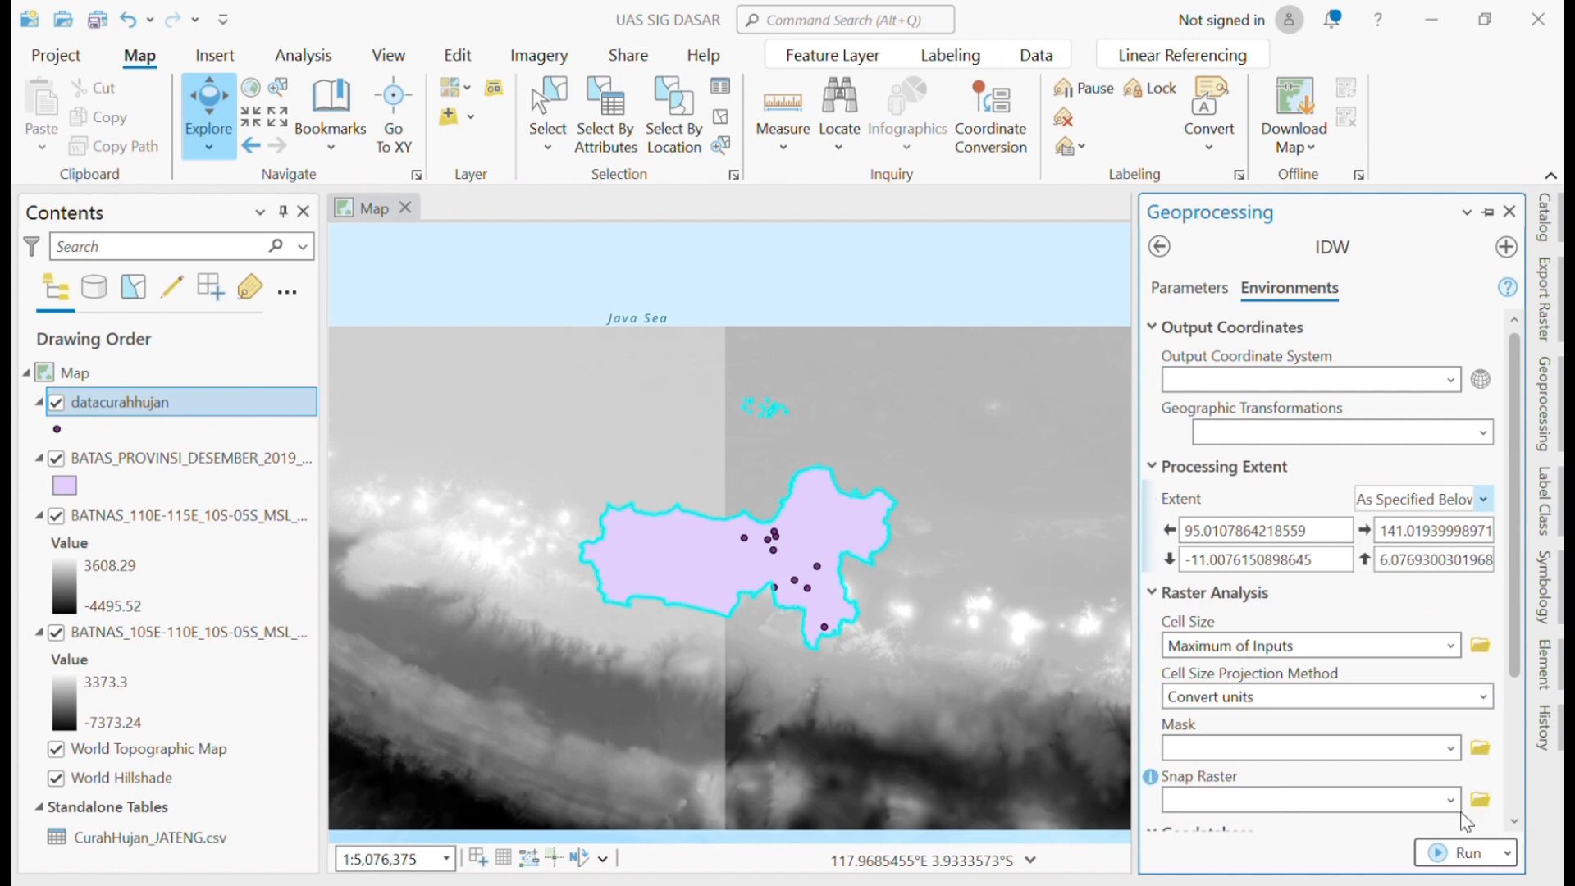
pyautogui.scroll(-3, 1428, 747)
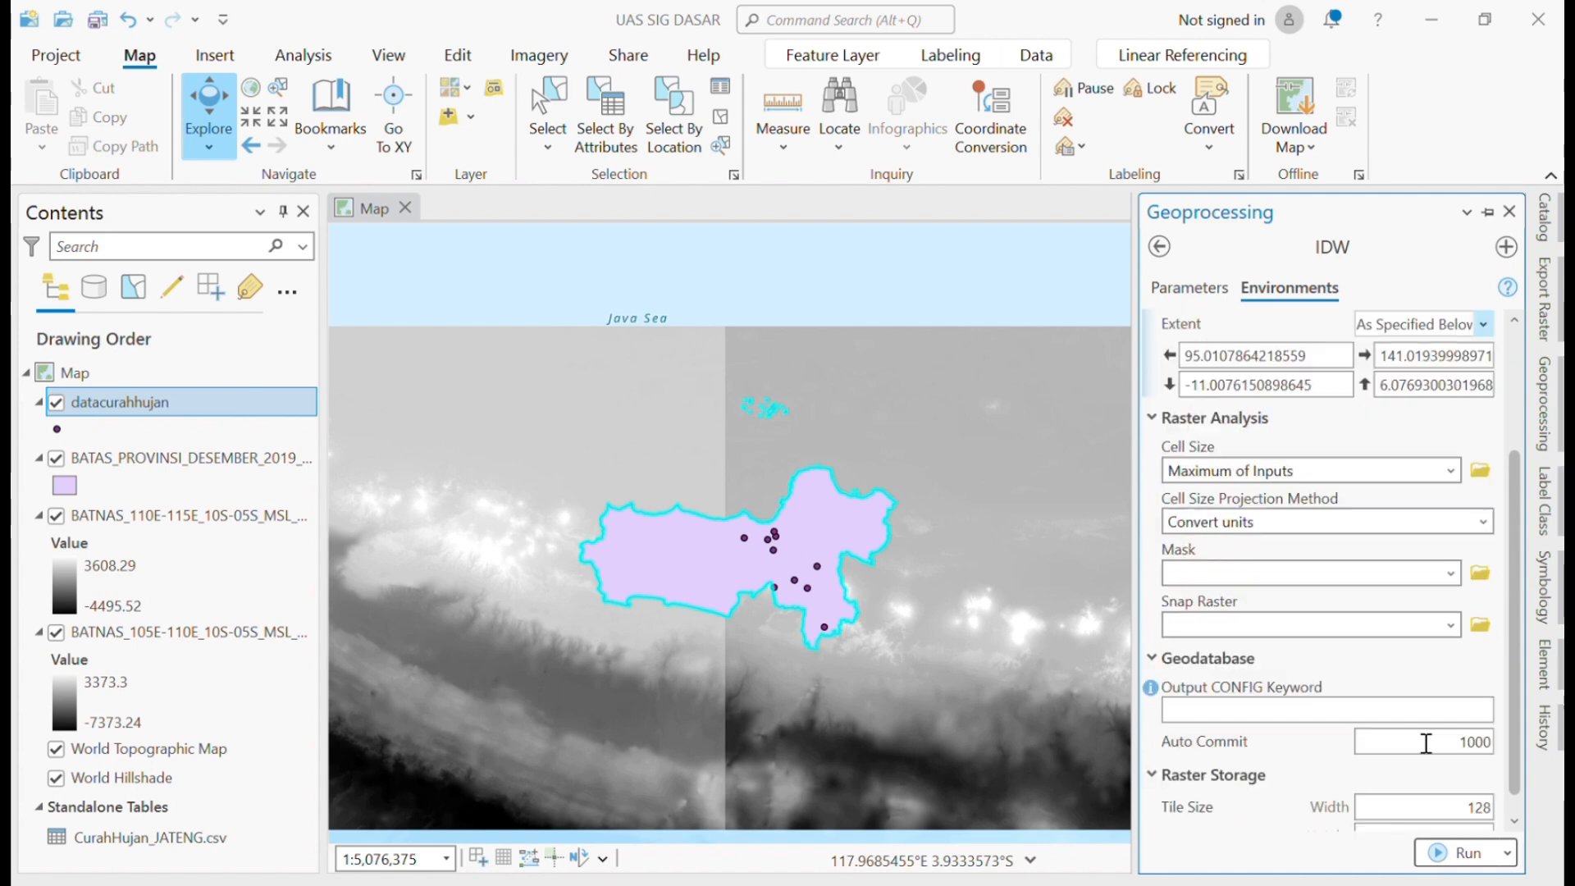
pyautogui.click(1450, 853)
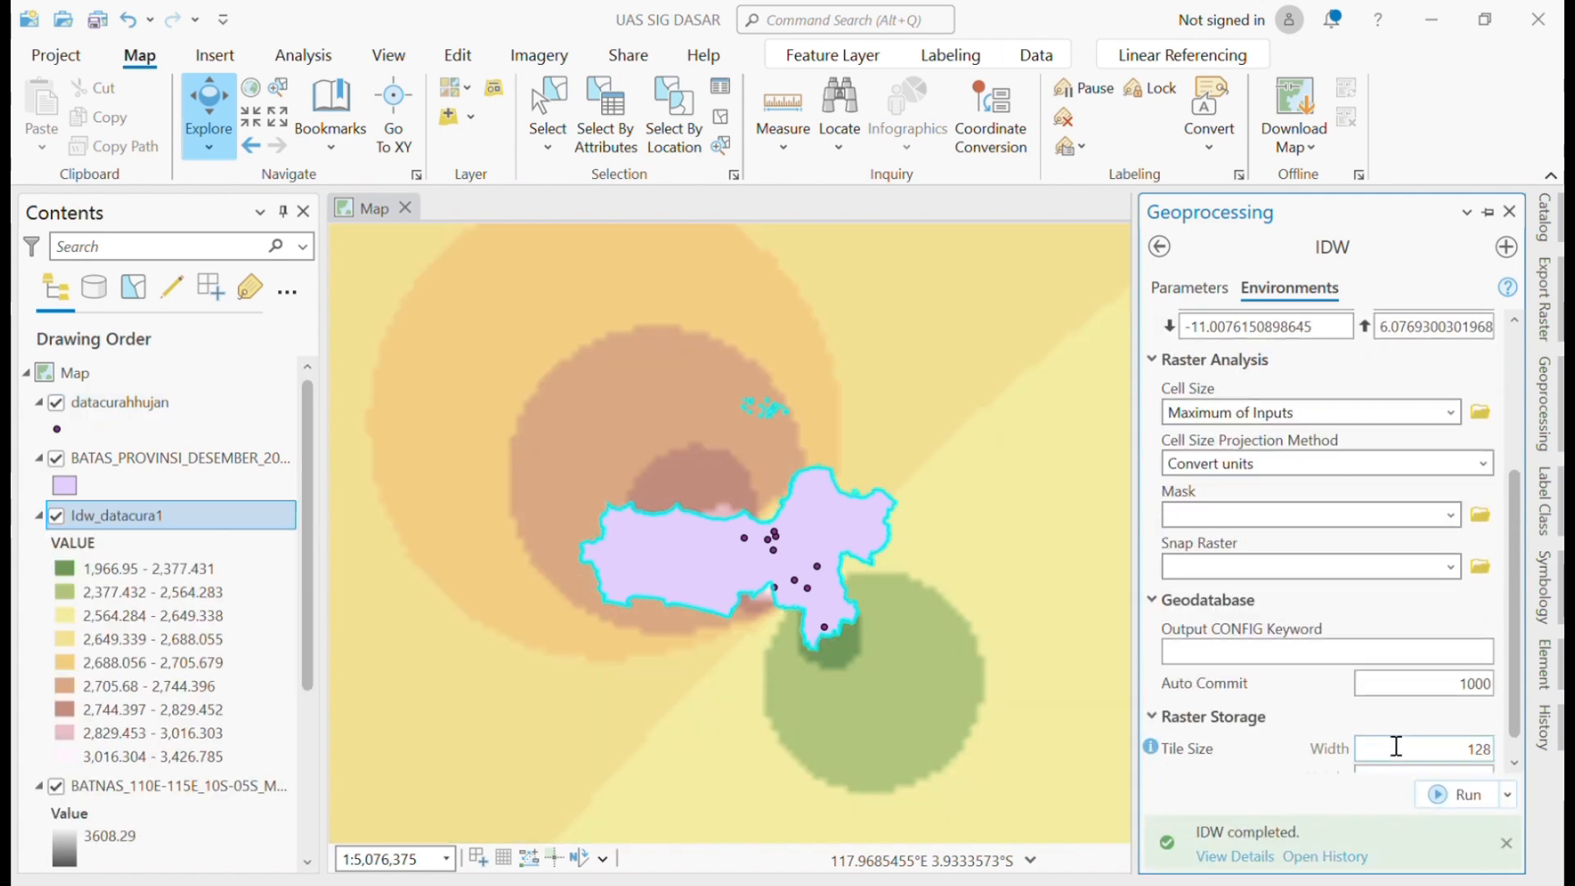
pyautogui.scroll(-5, 845, 714)
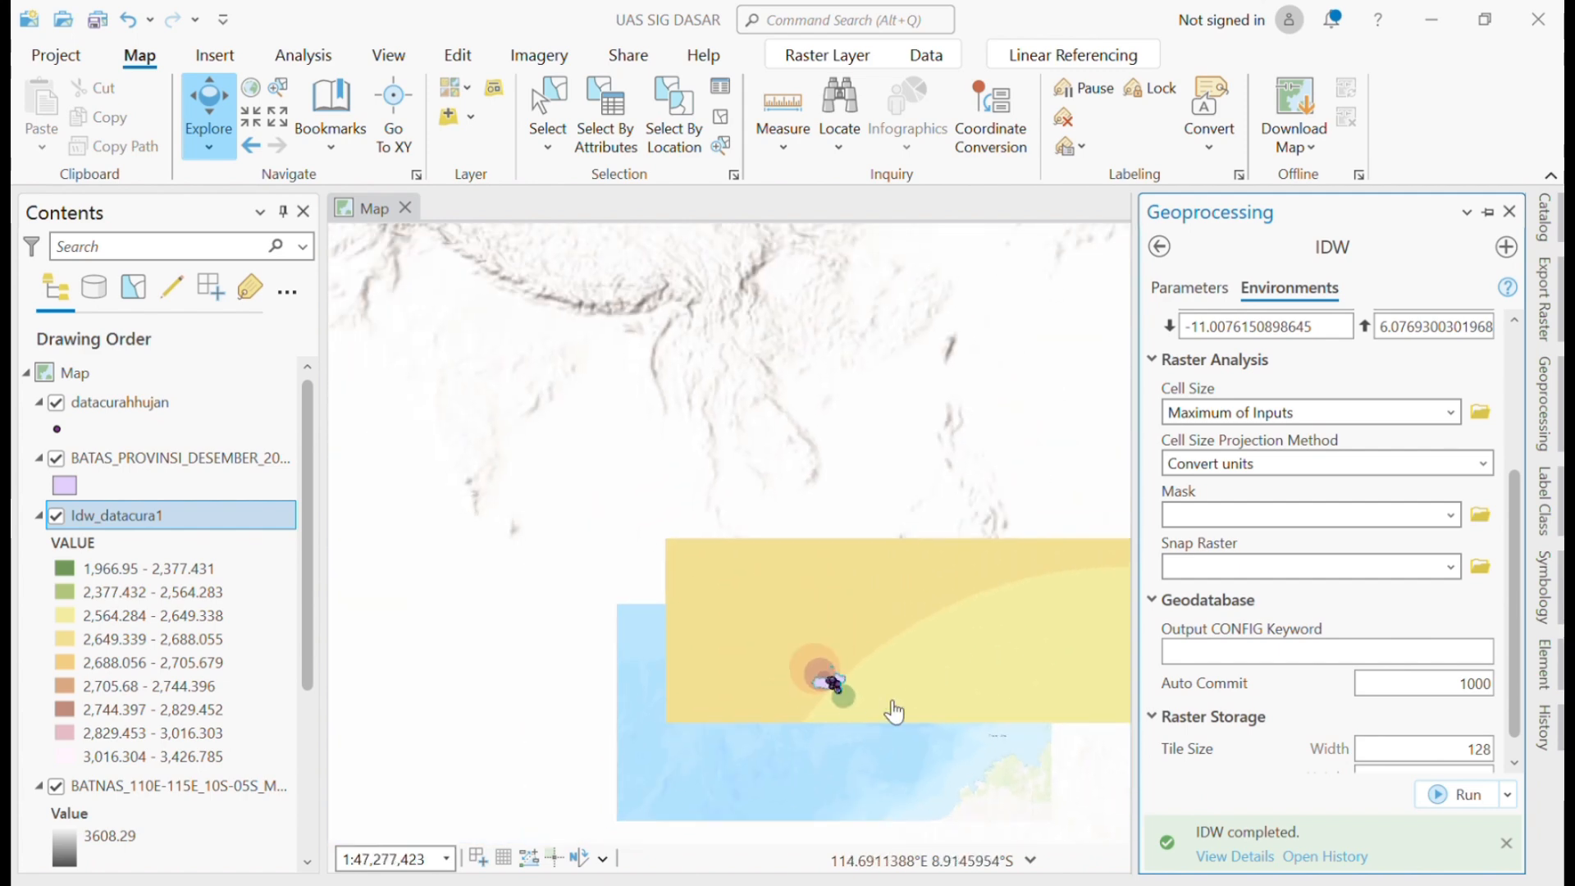
pyautogui.scroll(3, 882, 728)
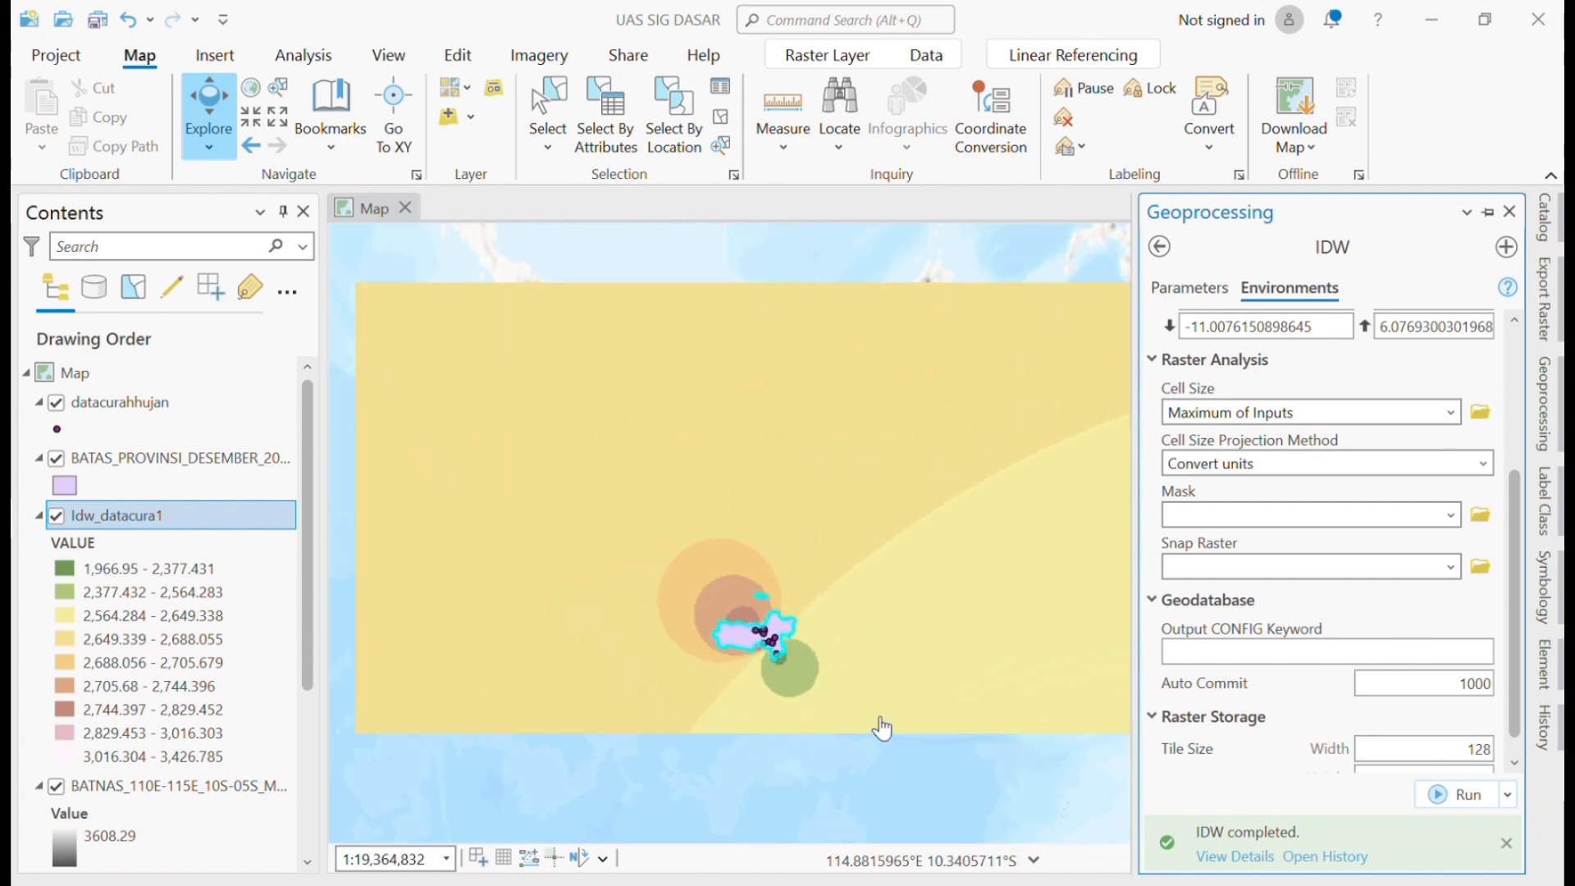
# Keep the geoprocessing pane docked, find the Clip Raster tool, and set Idw_datacura1 as its input raster
pyautogui.click(1491, 213)
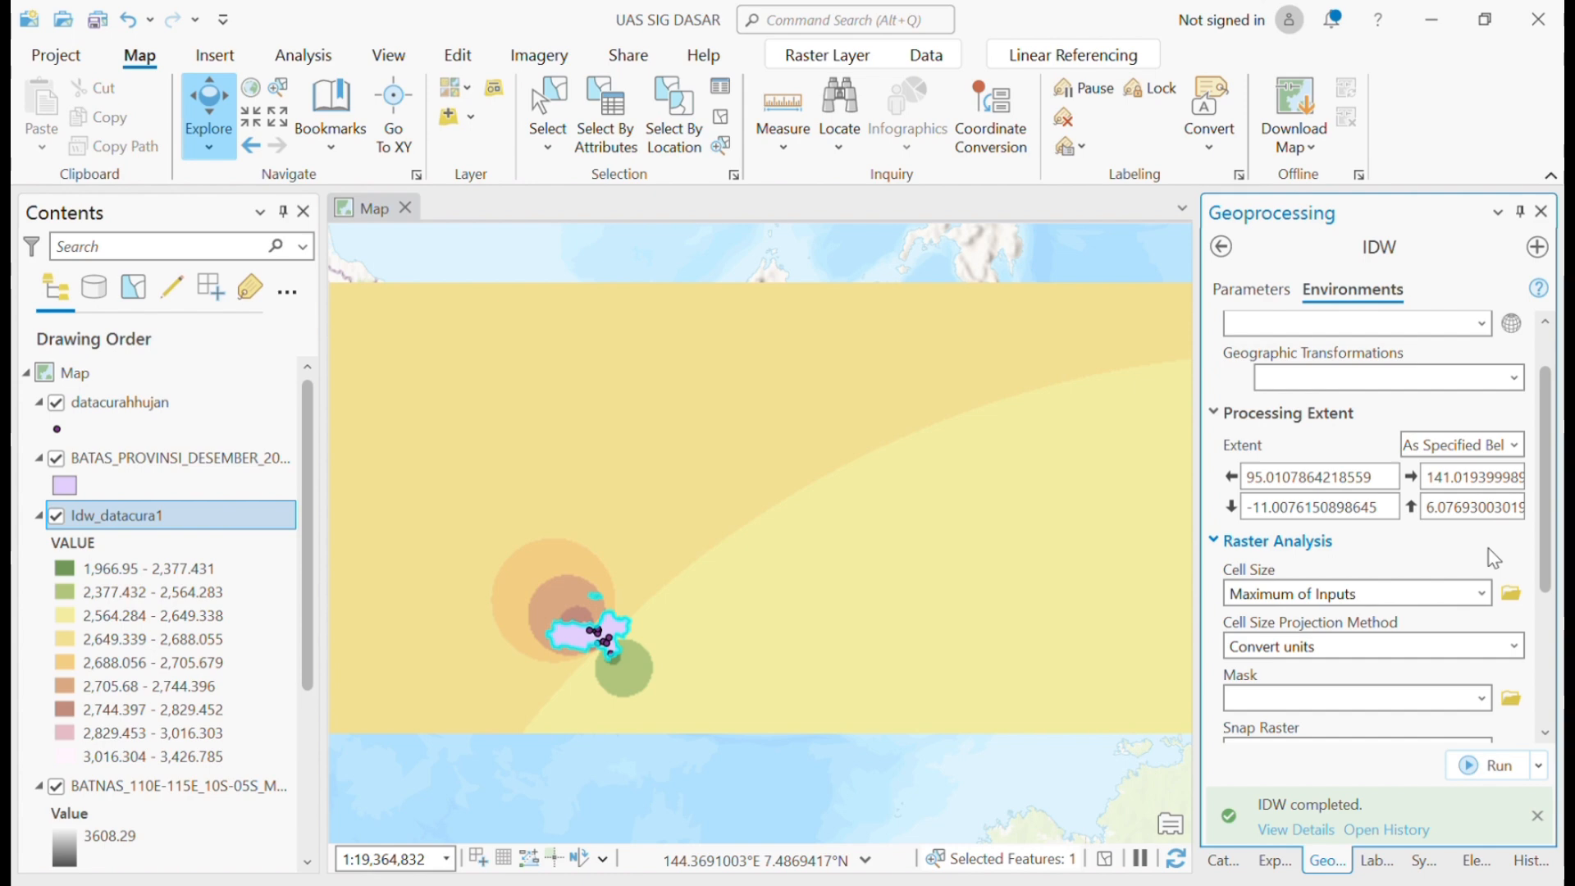
pyautogui.click(1221, 246)
pyautogui.click(1346, 239)
pyautogui.write('clip raster')
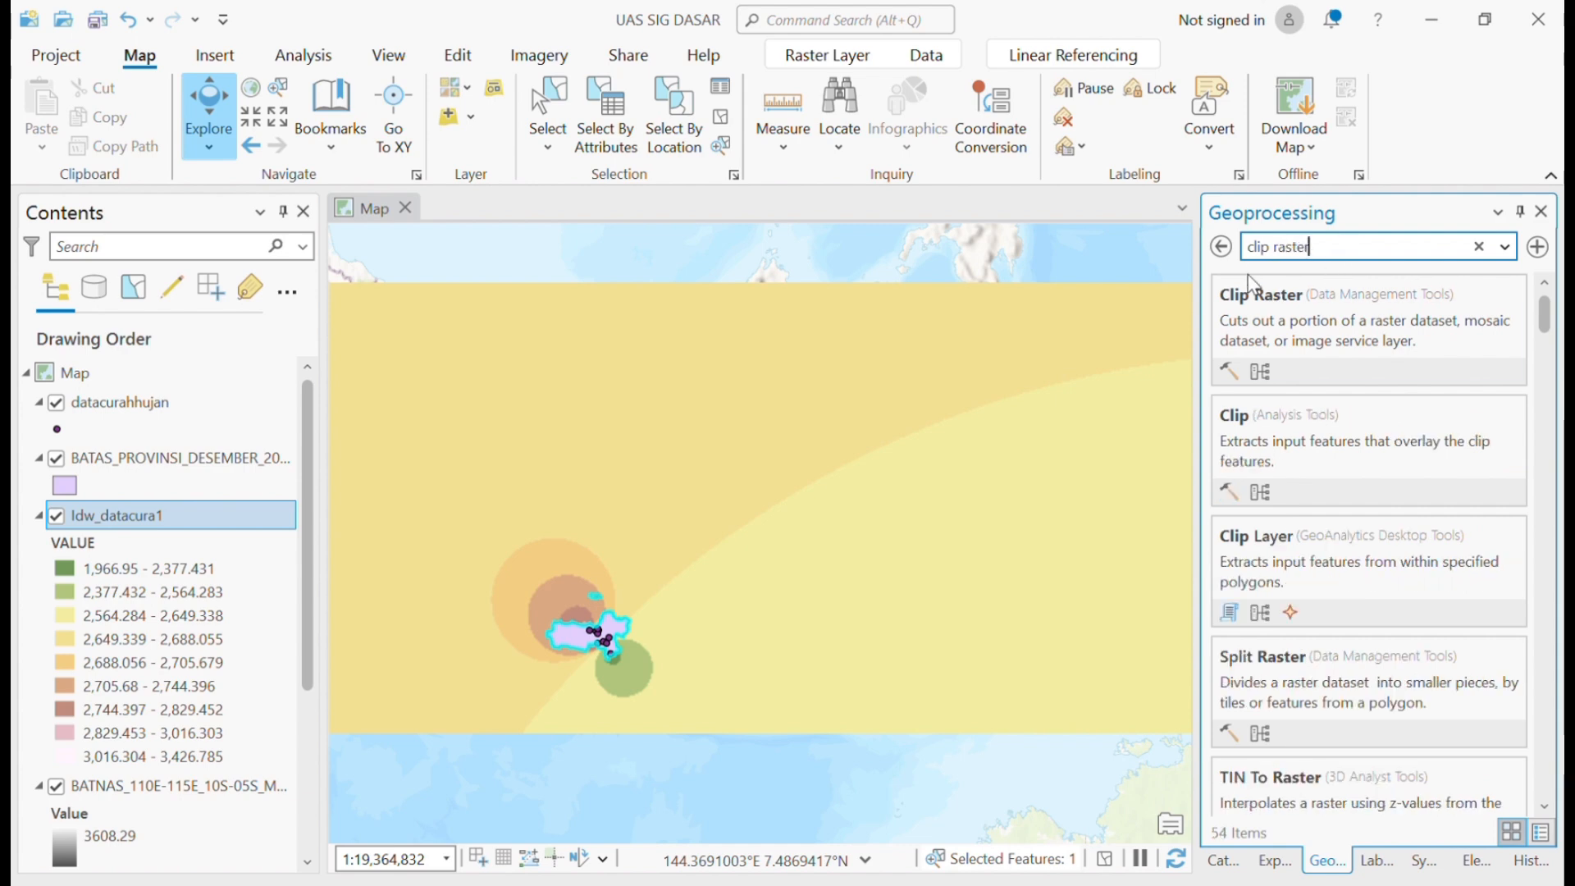
pyautogui.click(1255, 292)
pyautogui.click(1508, 351)
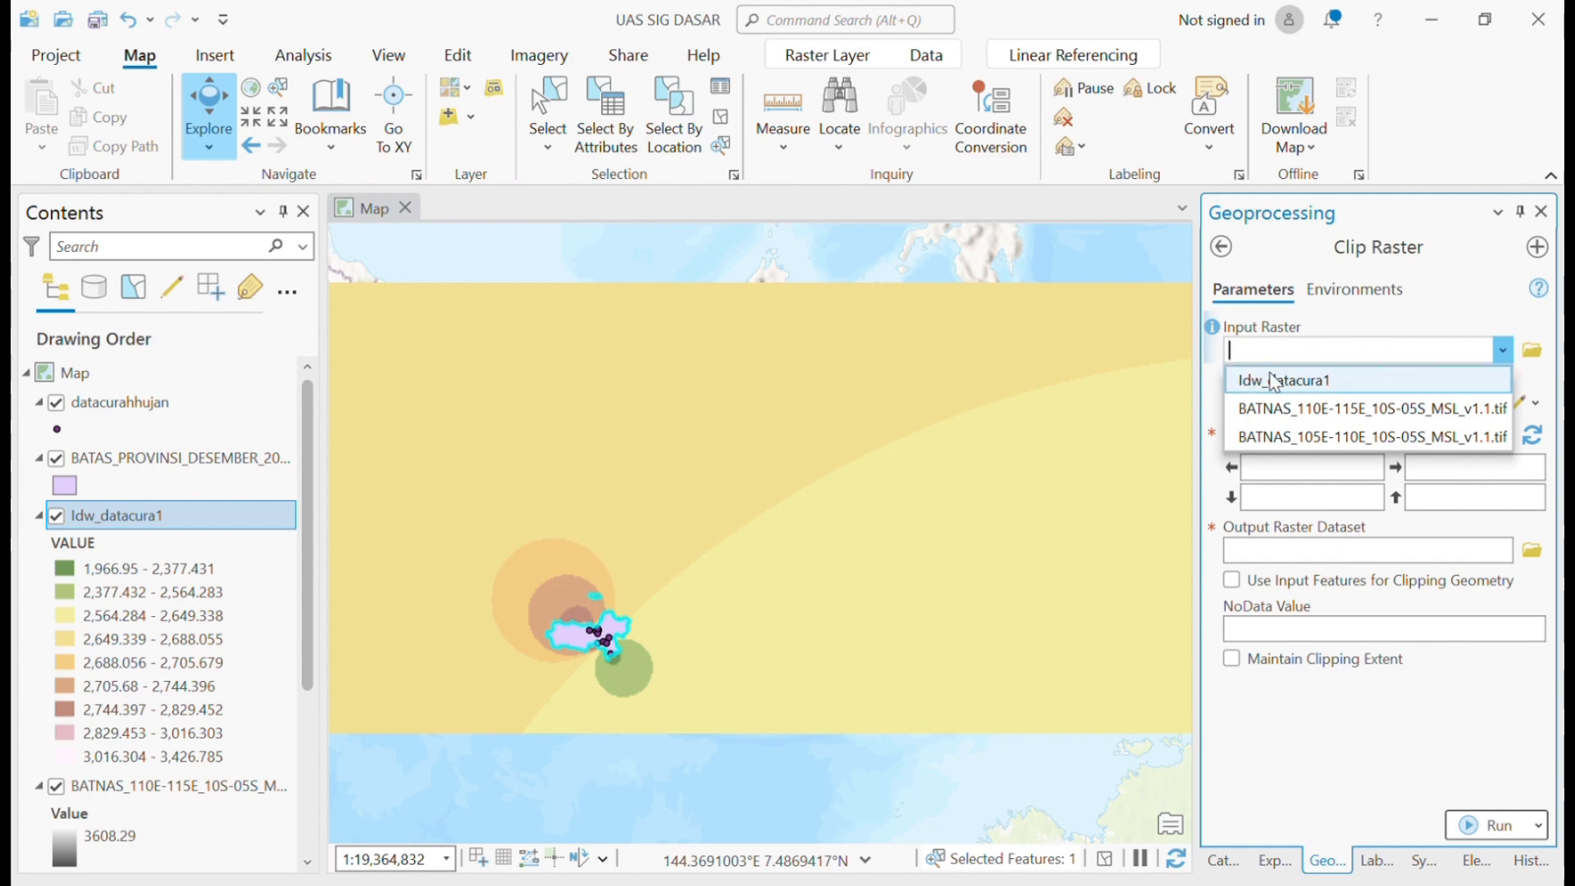
pyautogui.click(1487, 382)
# Clip the raster to the geometry of the selected BATAS_PROVINSI_DESEMBER_2019_DUKCAPIL feature, and move that boundary layer below the clipped raster
pyautogui.click(1454, 402)
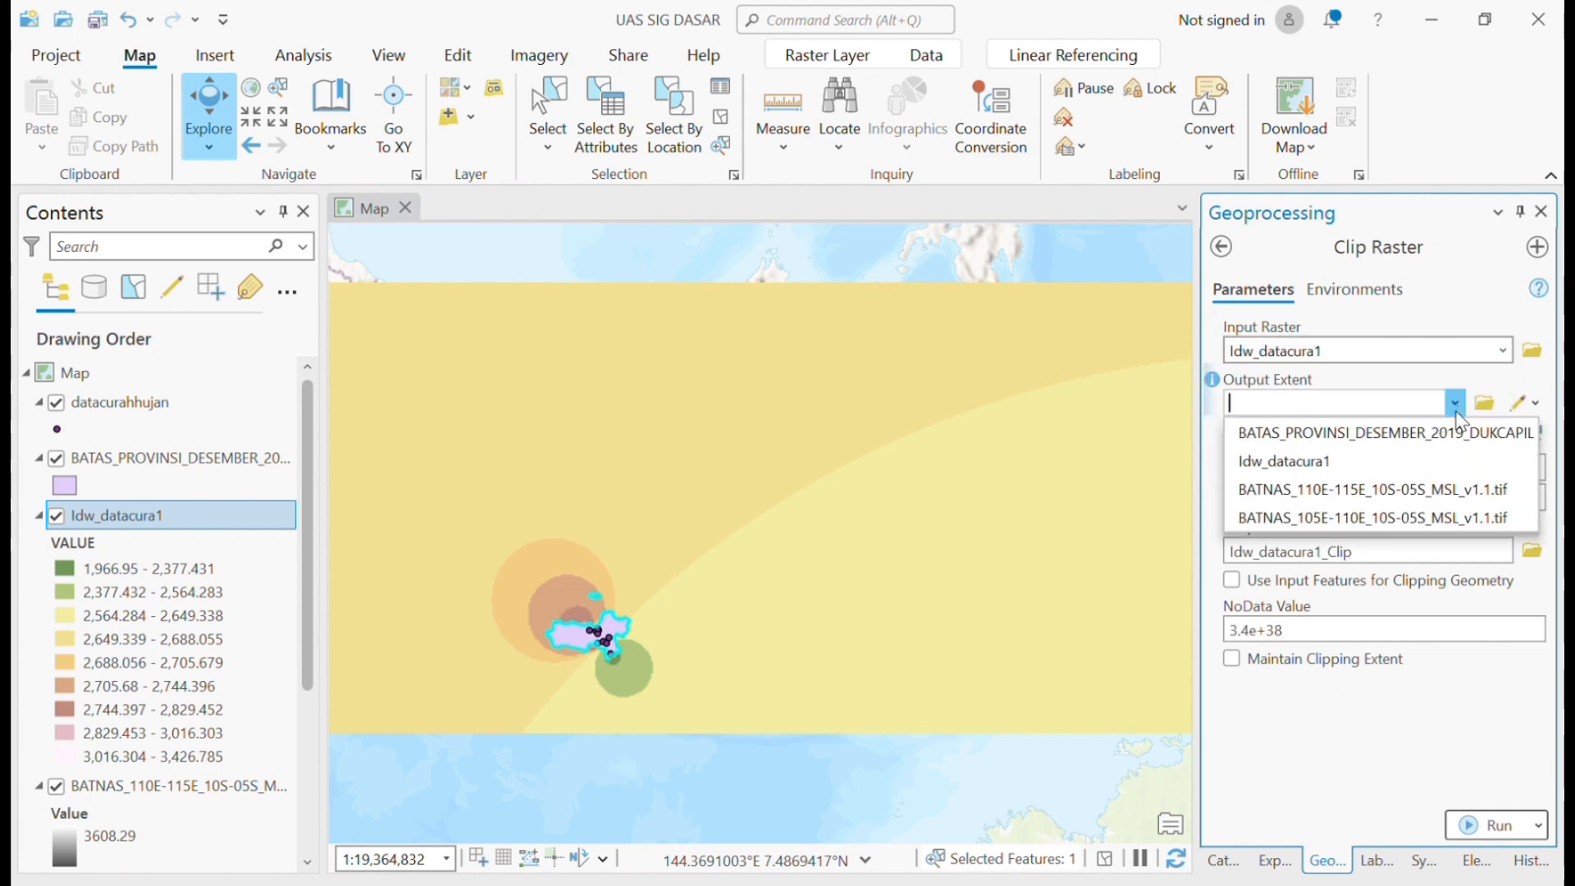
pyautogui.click(1458, 434)
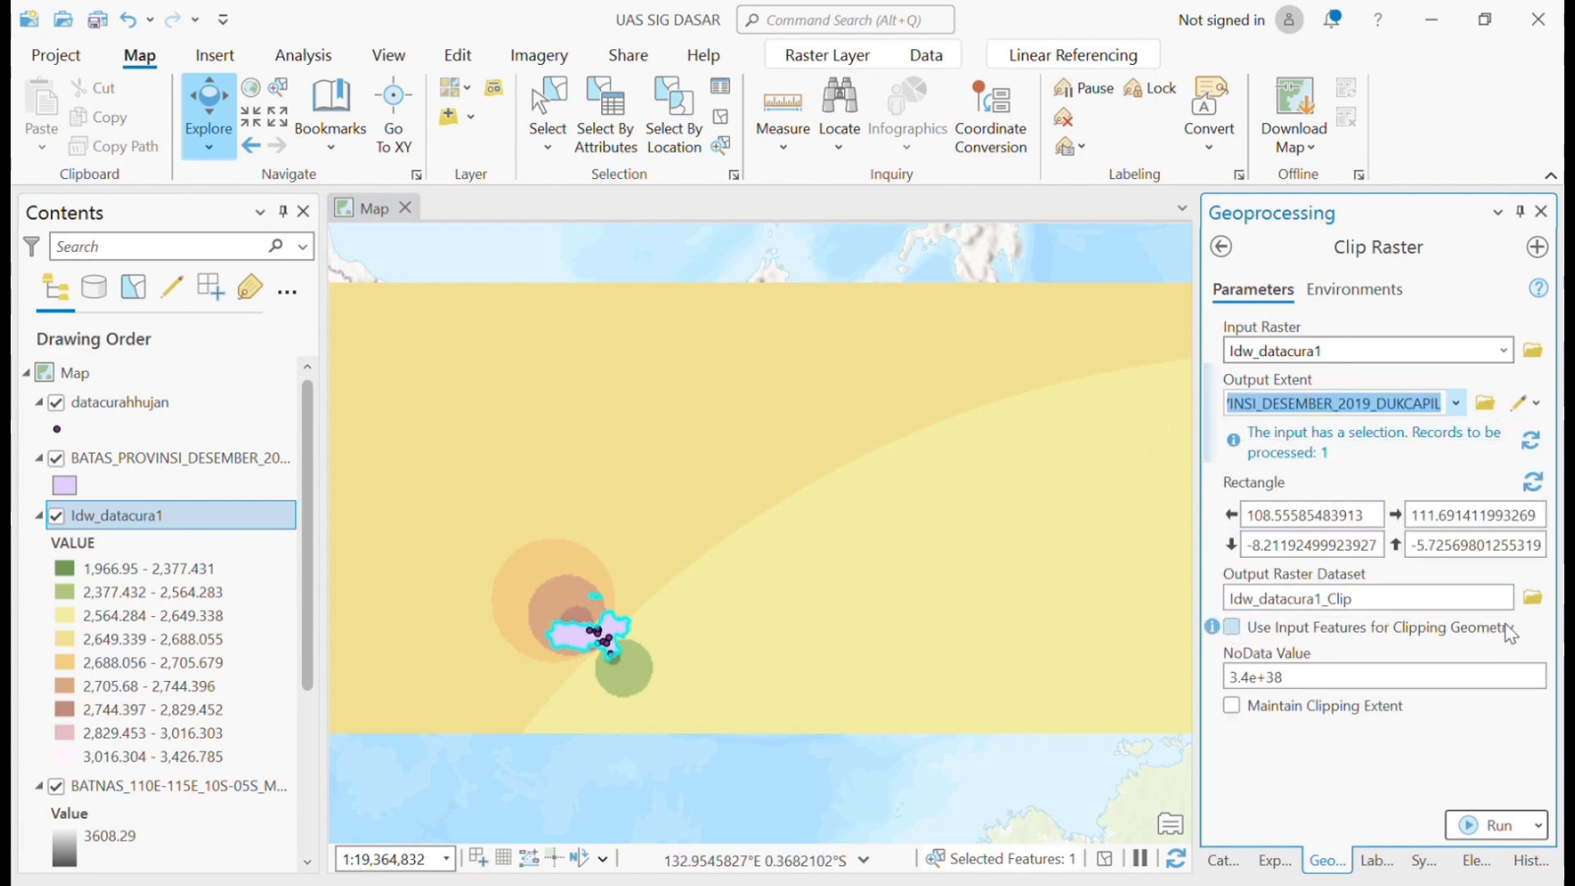
pyautogui.click(1226, 630)
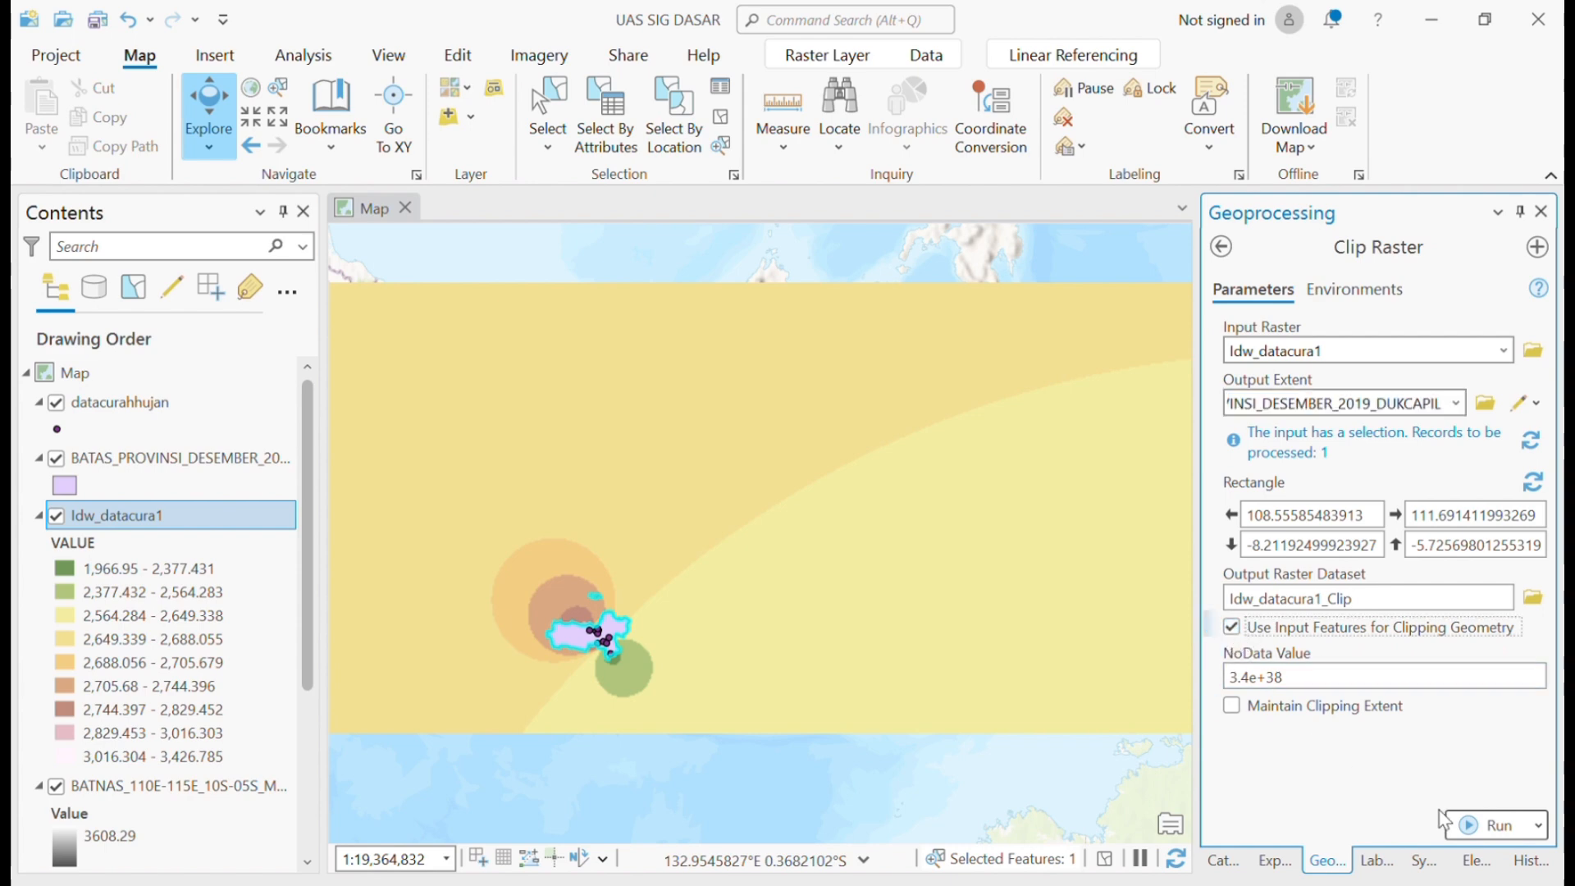
pyautogui.click(1479, 825)
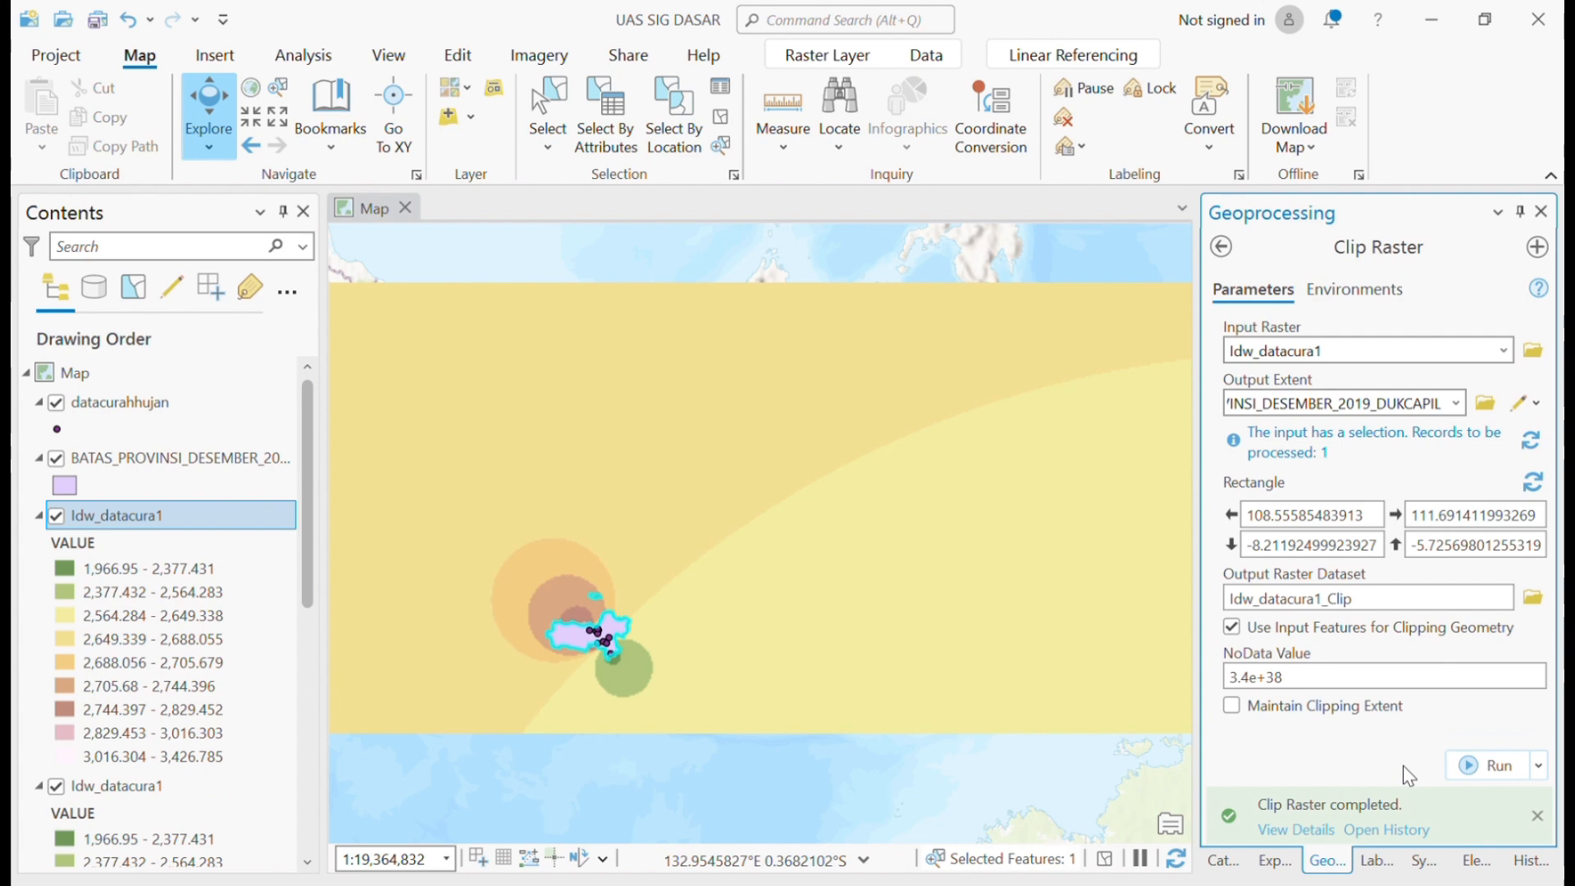
pyautogui.moveTo(164, 458); pyautogui.dragTo(123, 640)
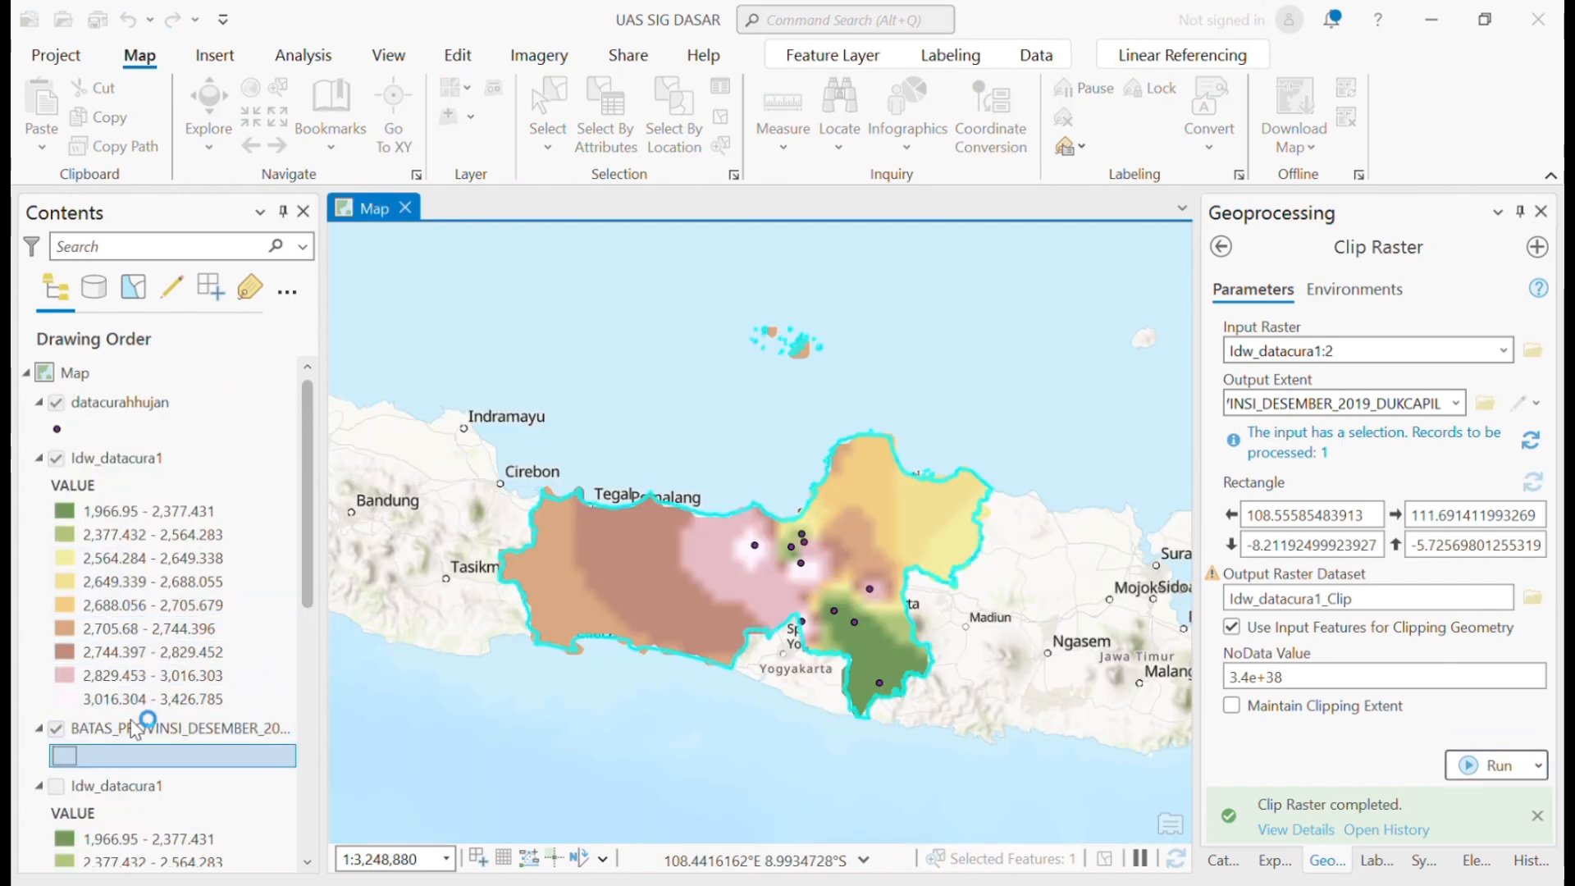
# Open the symbology of the clipped Idw_datacura1 raster and set its number of classes to 5
pyautogui.click(153, 465)
pyautogui.rightClick(152, 465)
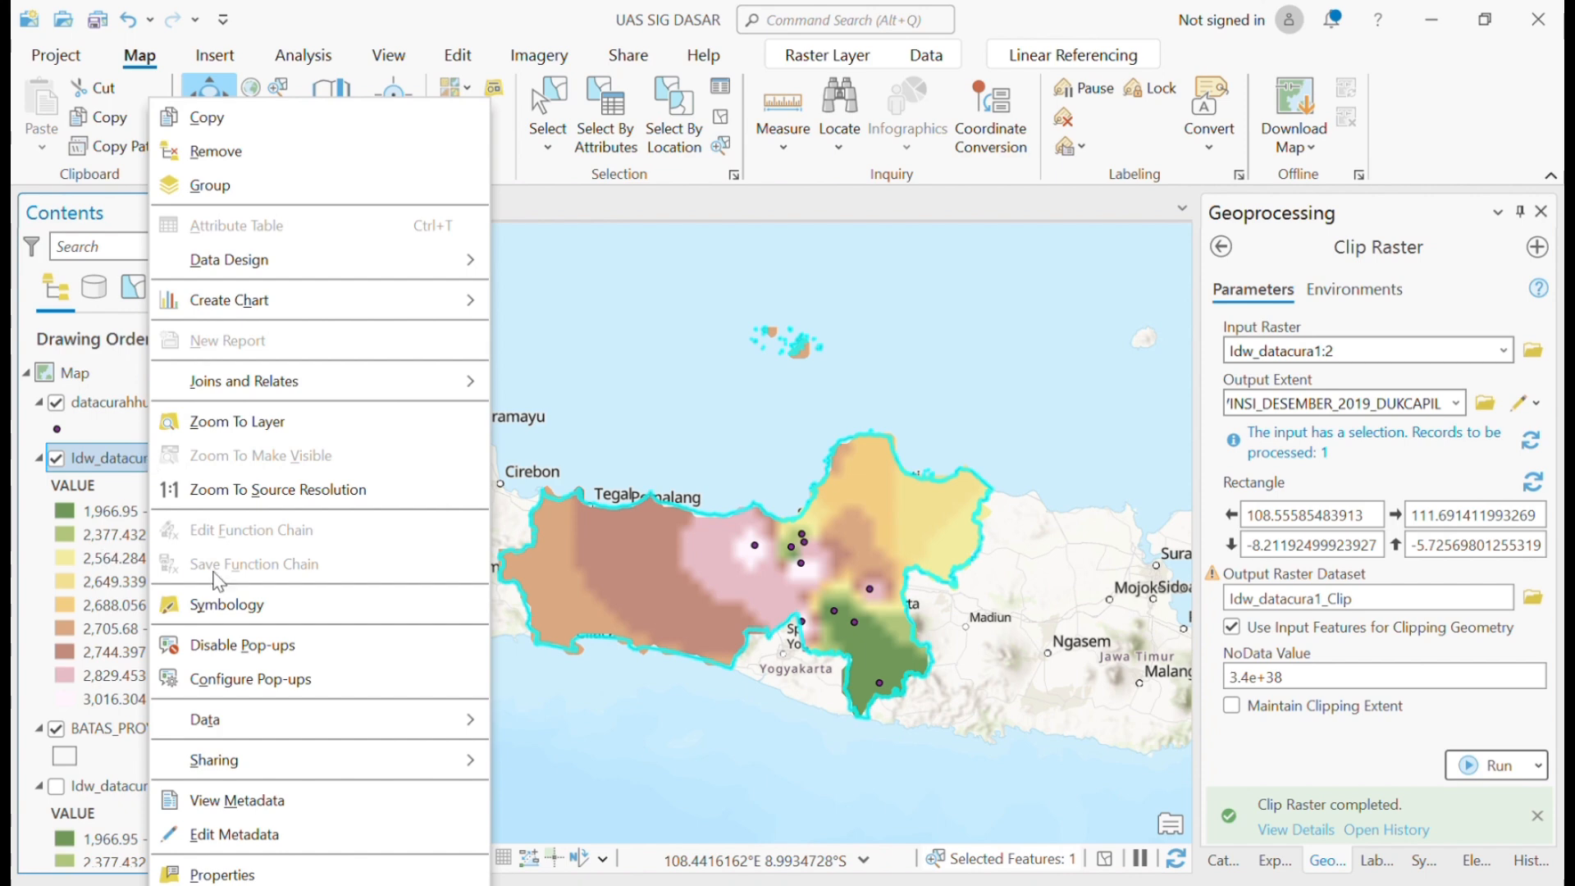
pyautogui.click(248, 611)
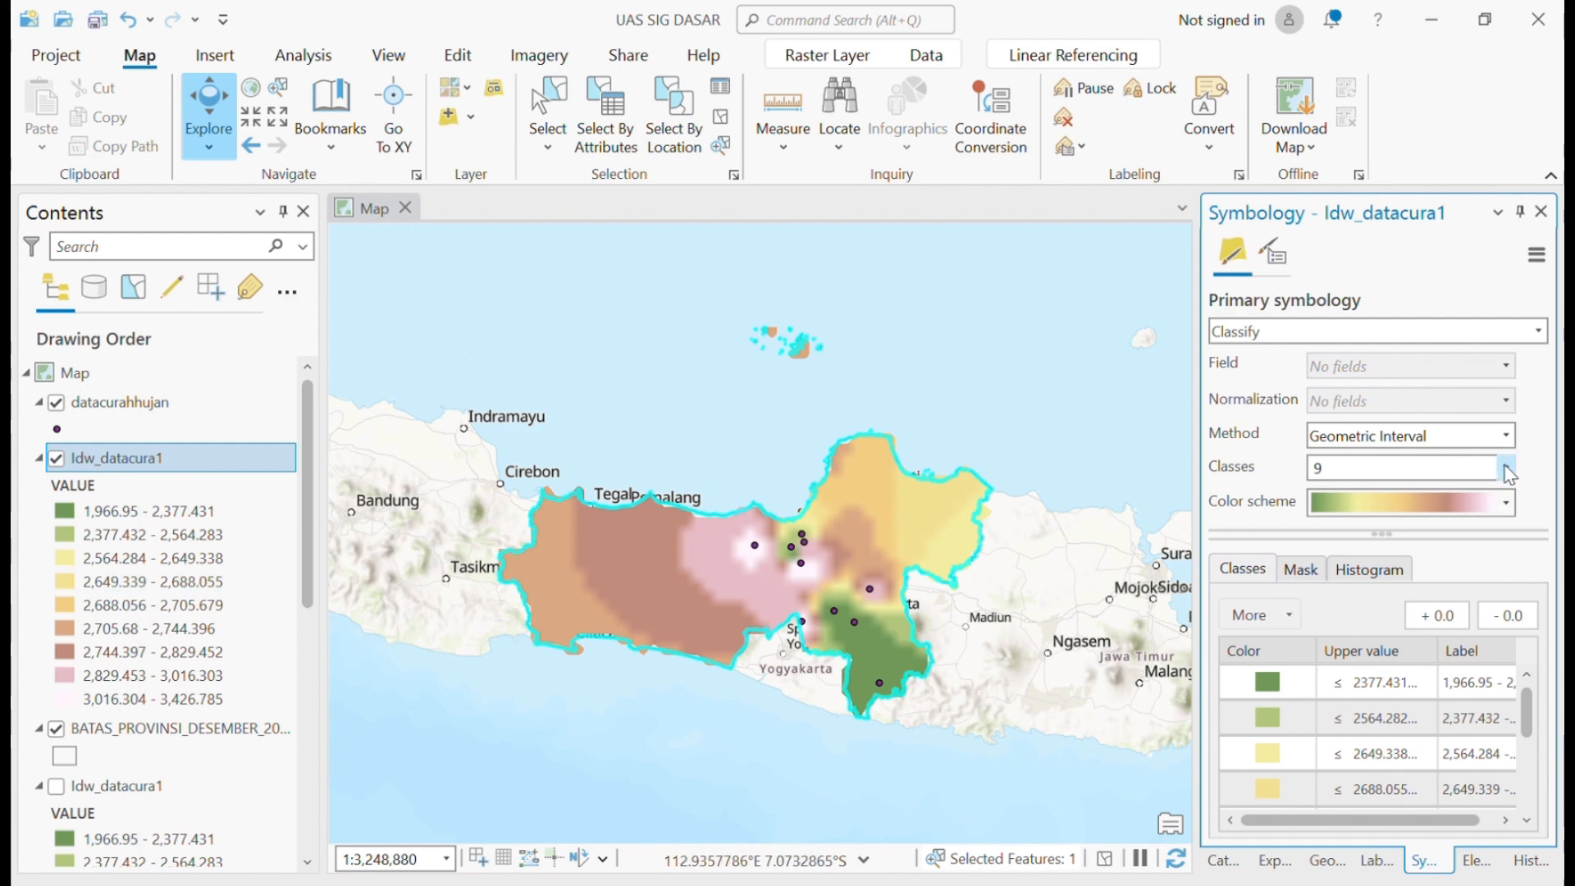
pyautogui.click(1508, 470)
pyautogui.scroll(3, 1417, 557)
pyautogui.click(1492, 490)
pyautogui.click(1506, 468)
pyautogui.click(1456, 541)
# Apply a dark-to-light blue color scheme to the clipped raster's classes and review the class list
pyautogui.click(1507, 502)
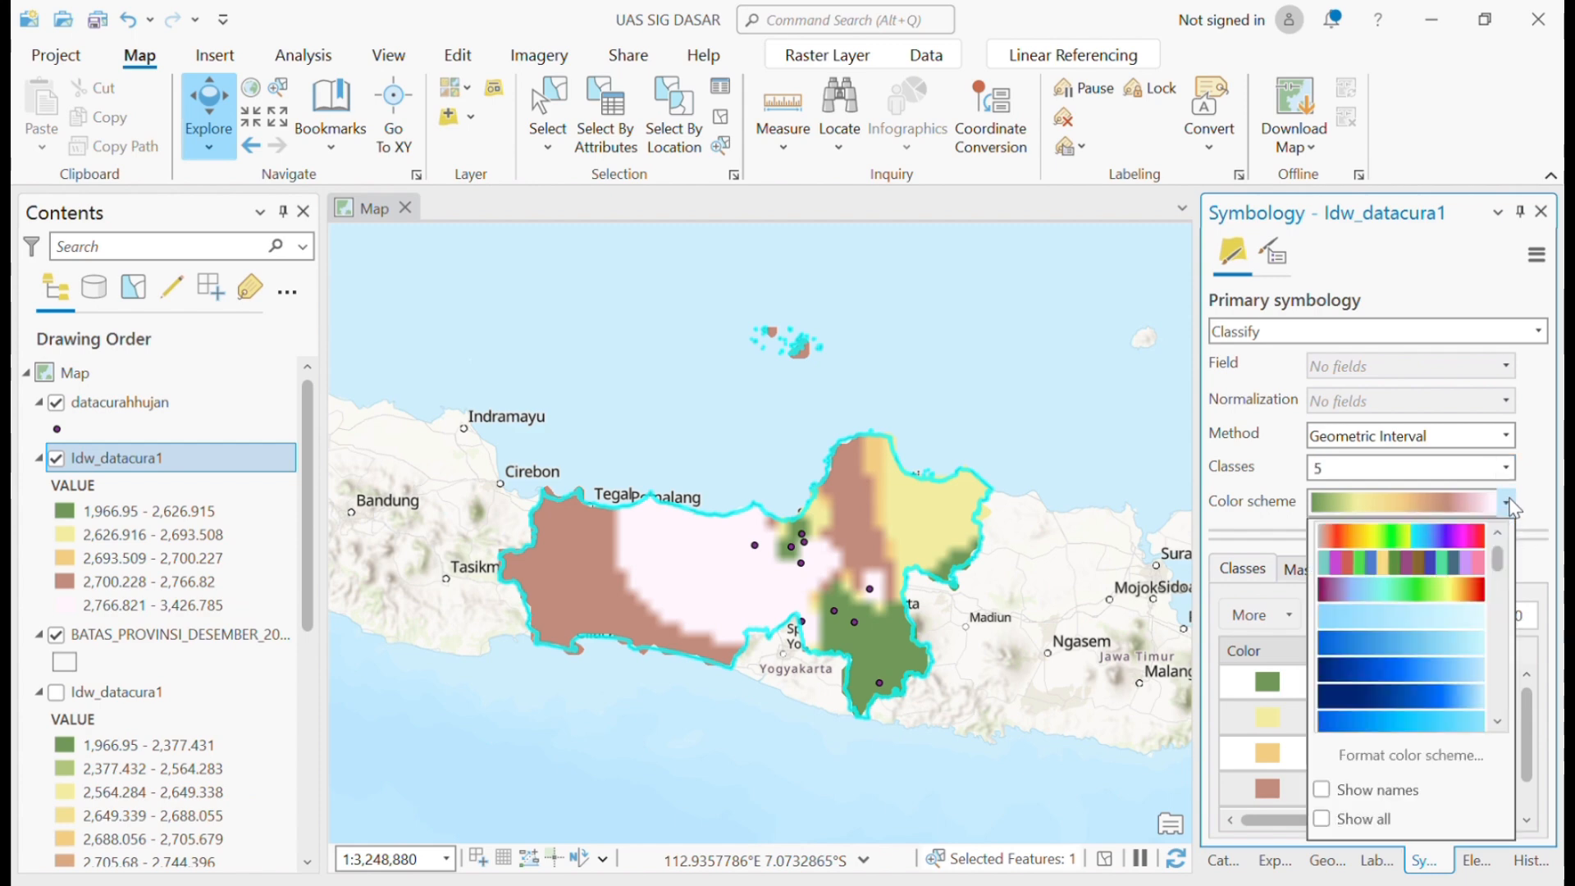
pyautogui.click(1463, 644)
pyautogui.click(1507, 502)
pyautogui.click(1474, 619)
pyautogui.click(1507, 502)
pyautogui.click(1459, 666)
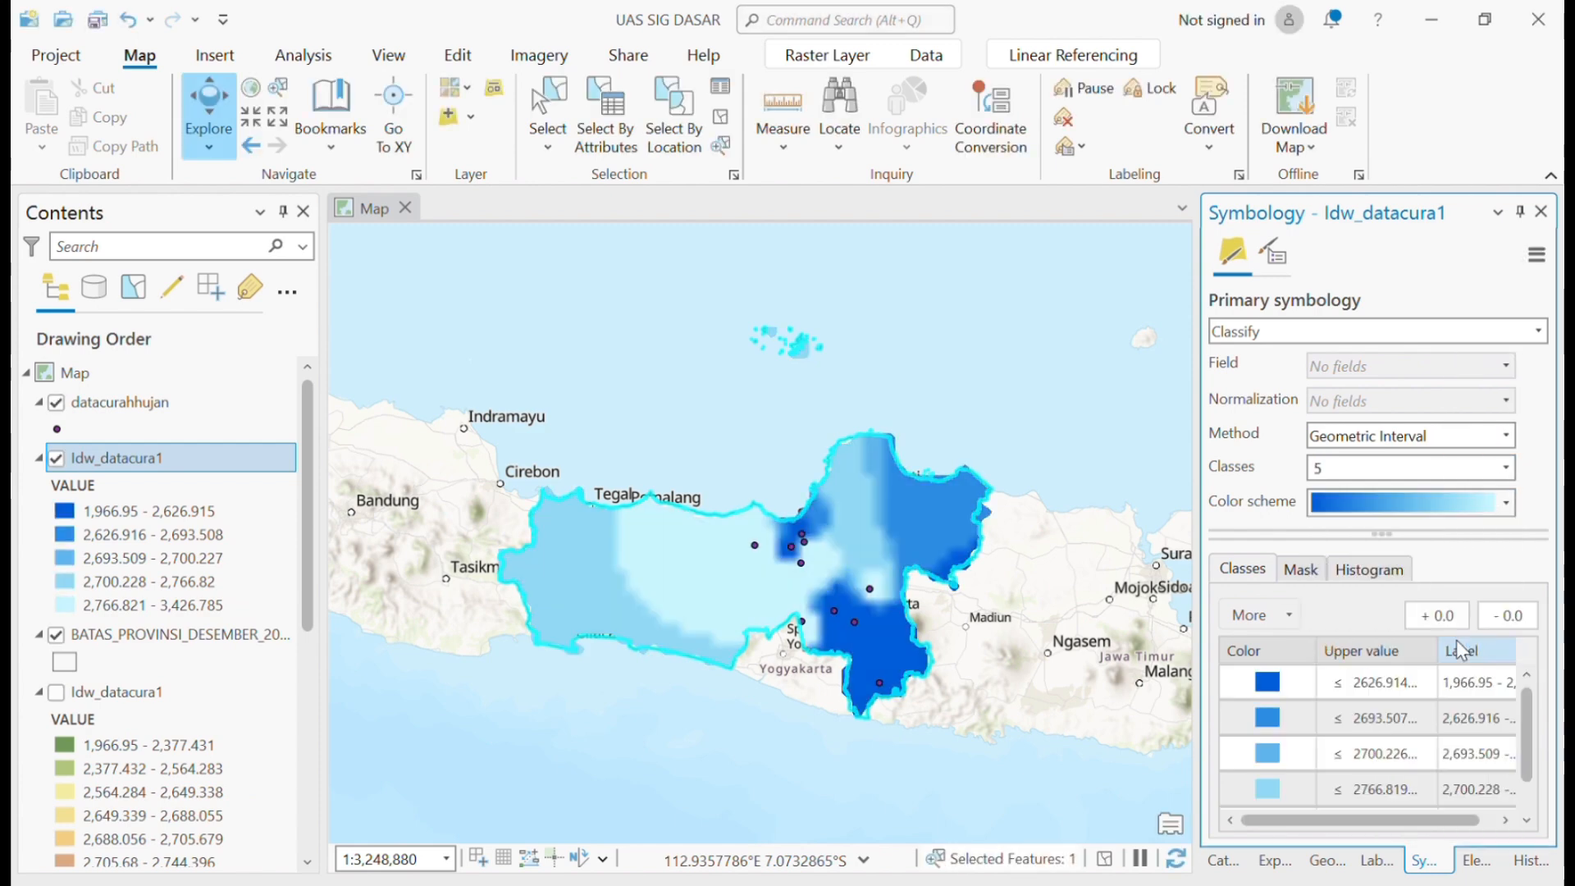
pyautogui.moveTo(1411, 819); pyautogui.dragTo(1509, 818)
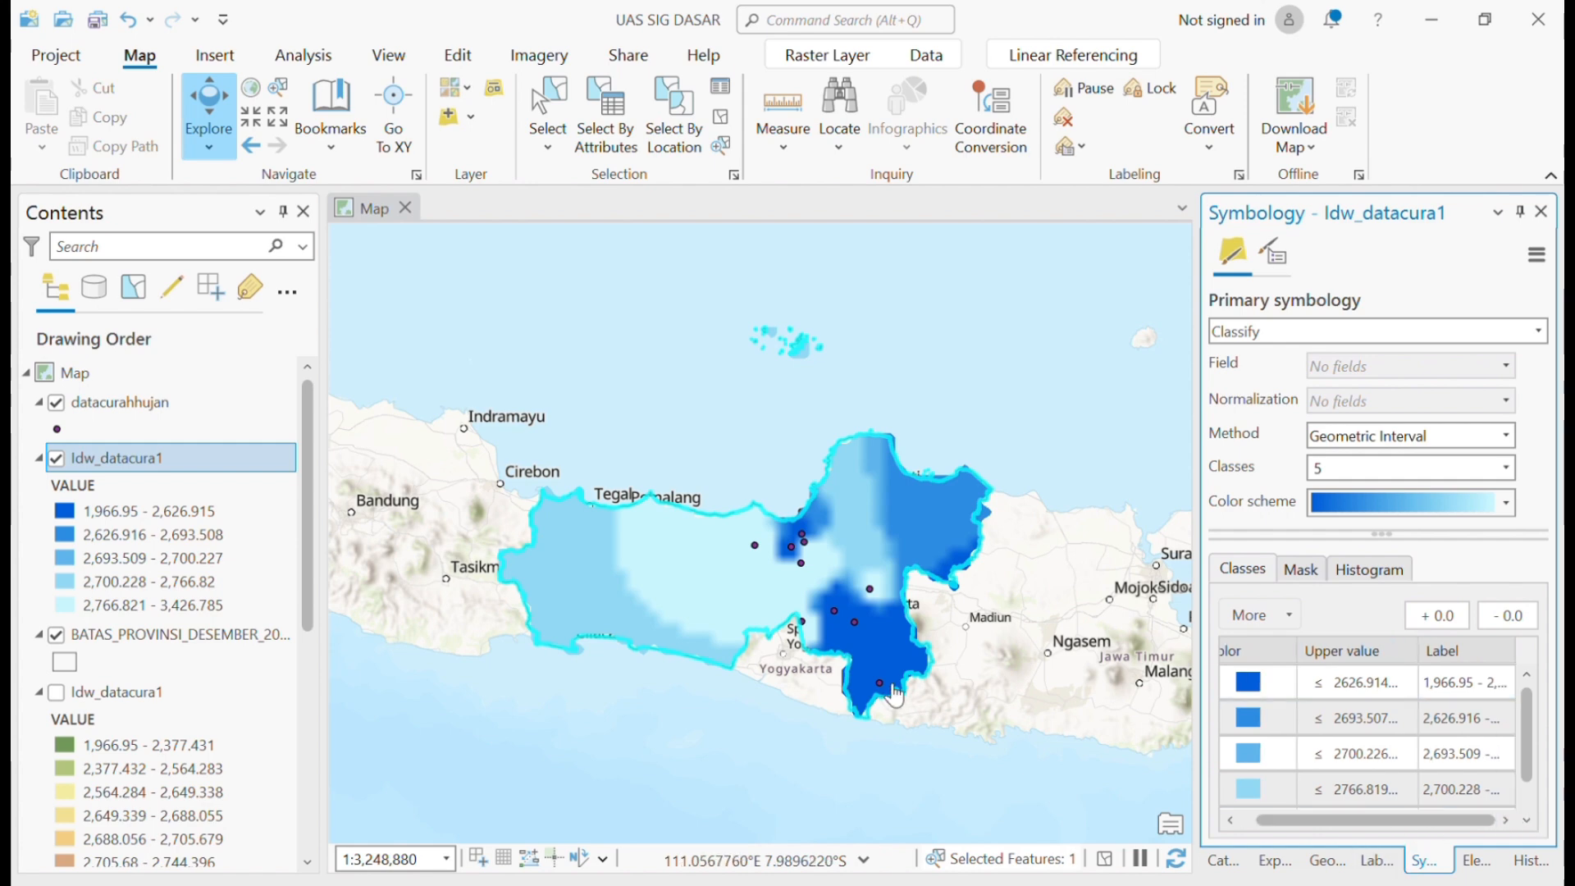
# Hide the datacurahhujan points to examine the clipped rainfall raster, show them again, and collapse the symbology pane
pyautogui.click(56, 402)
pyautogui.scroll(2, 787, 571)
pyautogui.moveTo(800, 571); pyautogui.dragTo(880, 577)
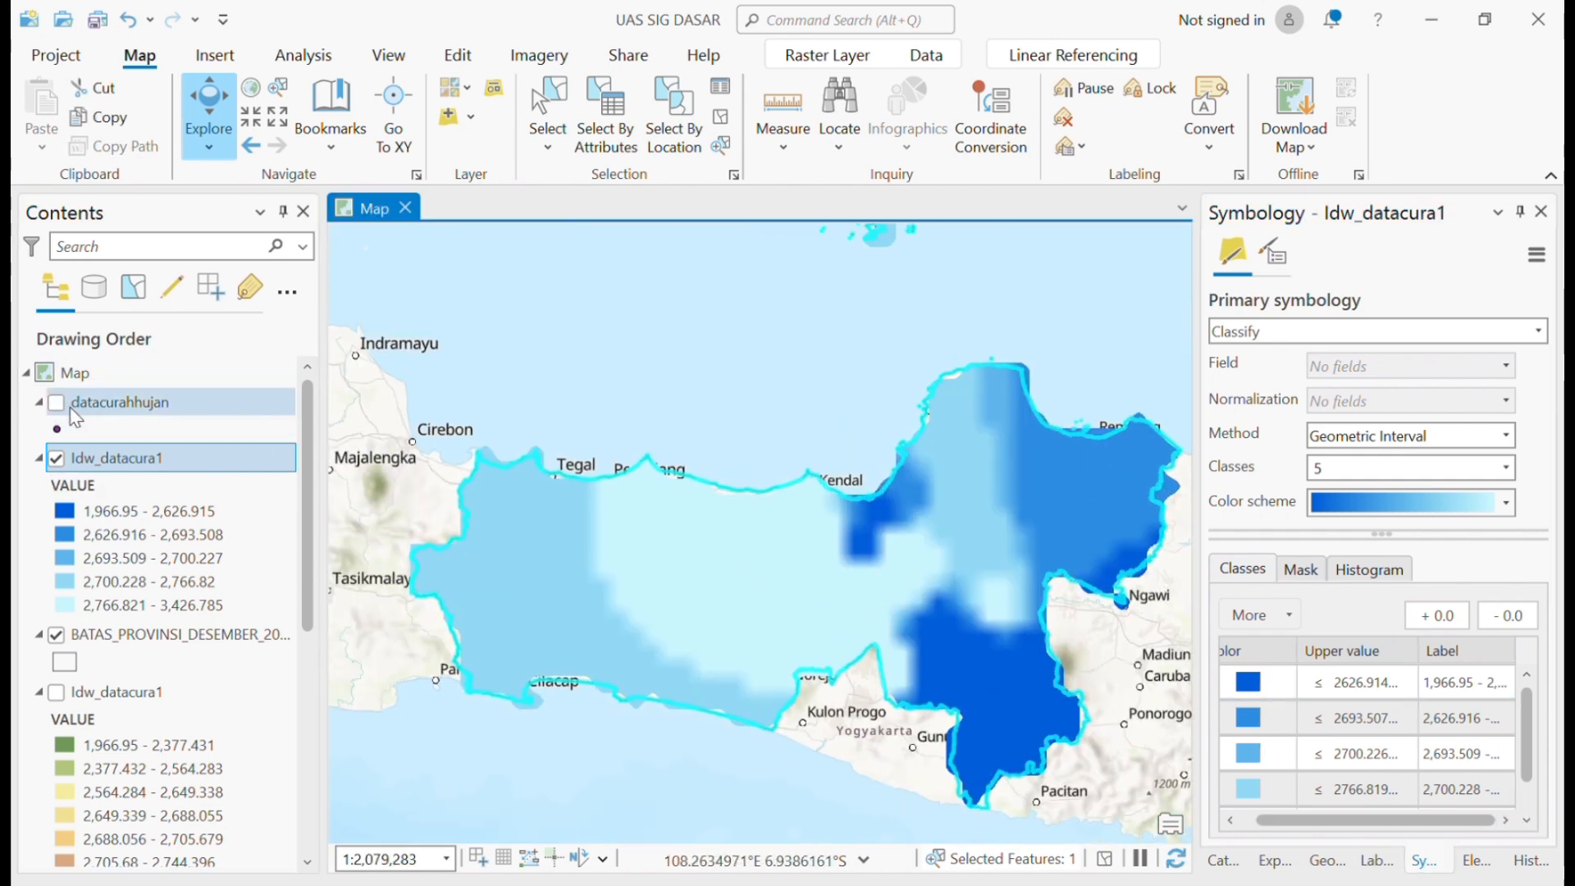
pyautogui.click(56, 402)
pyautogui.click(1520, 212)
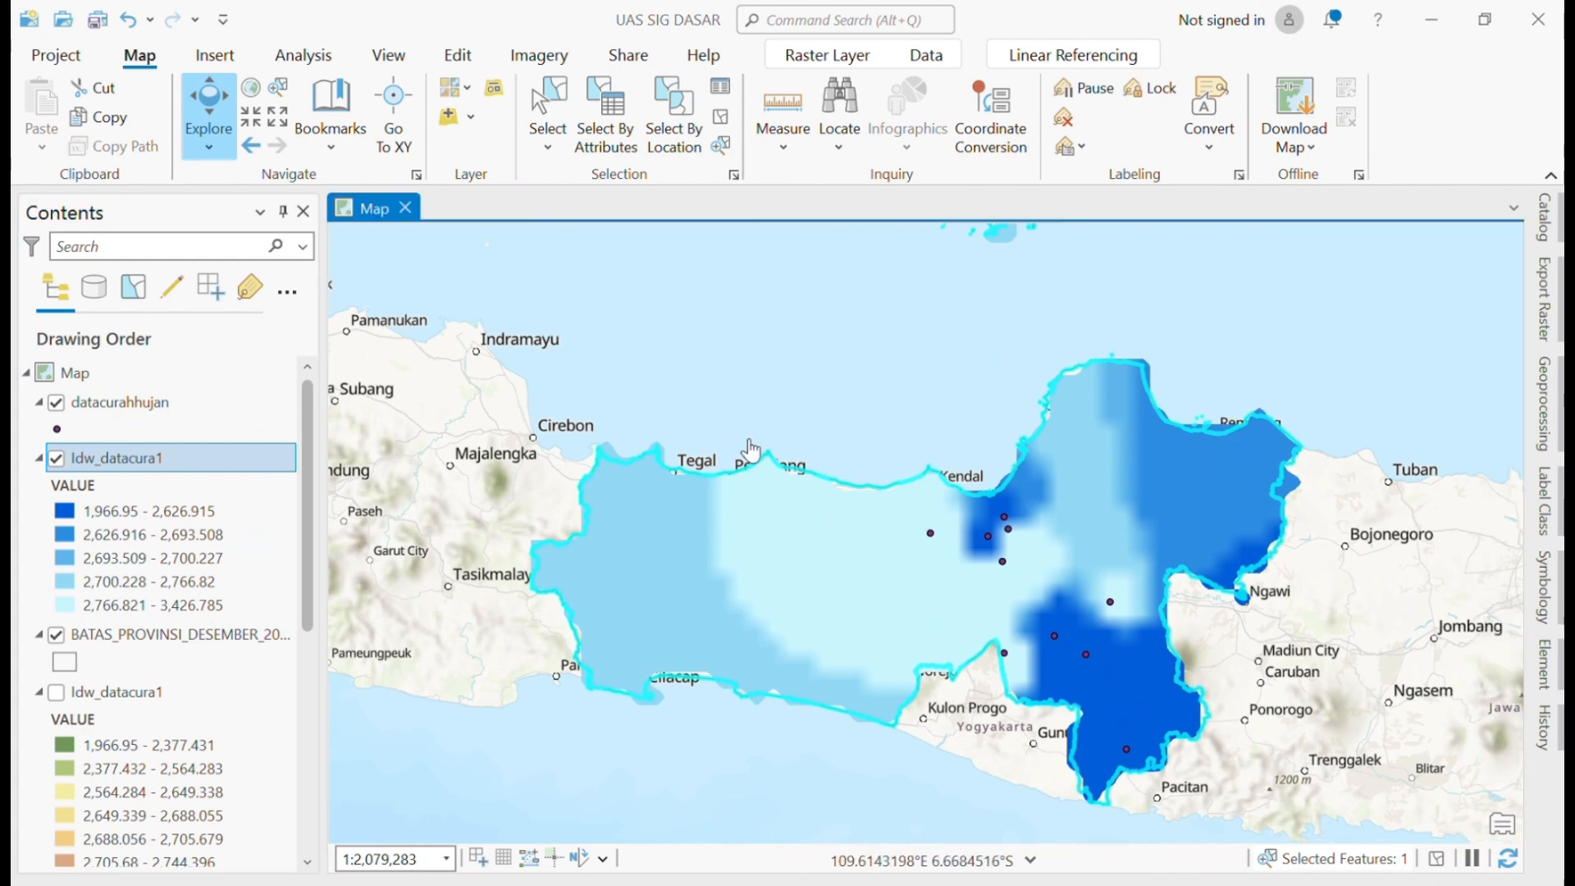
# Search the point symbol gallery for tower and apply the ArcGIS 2D Radio Tower symbol to the datacurahhujan points
pyautogui.click(57, 428)
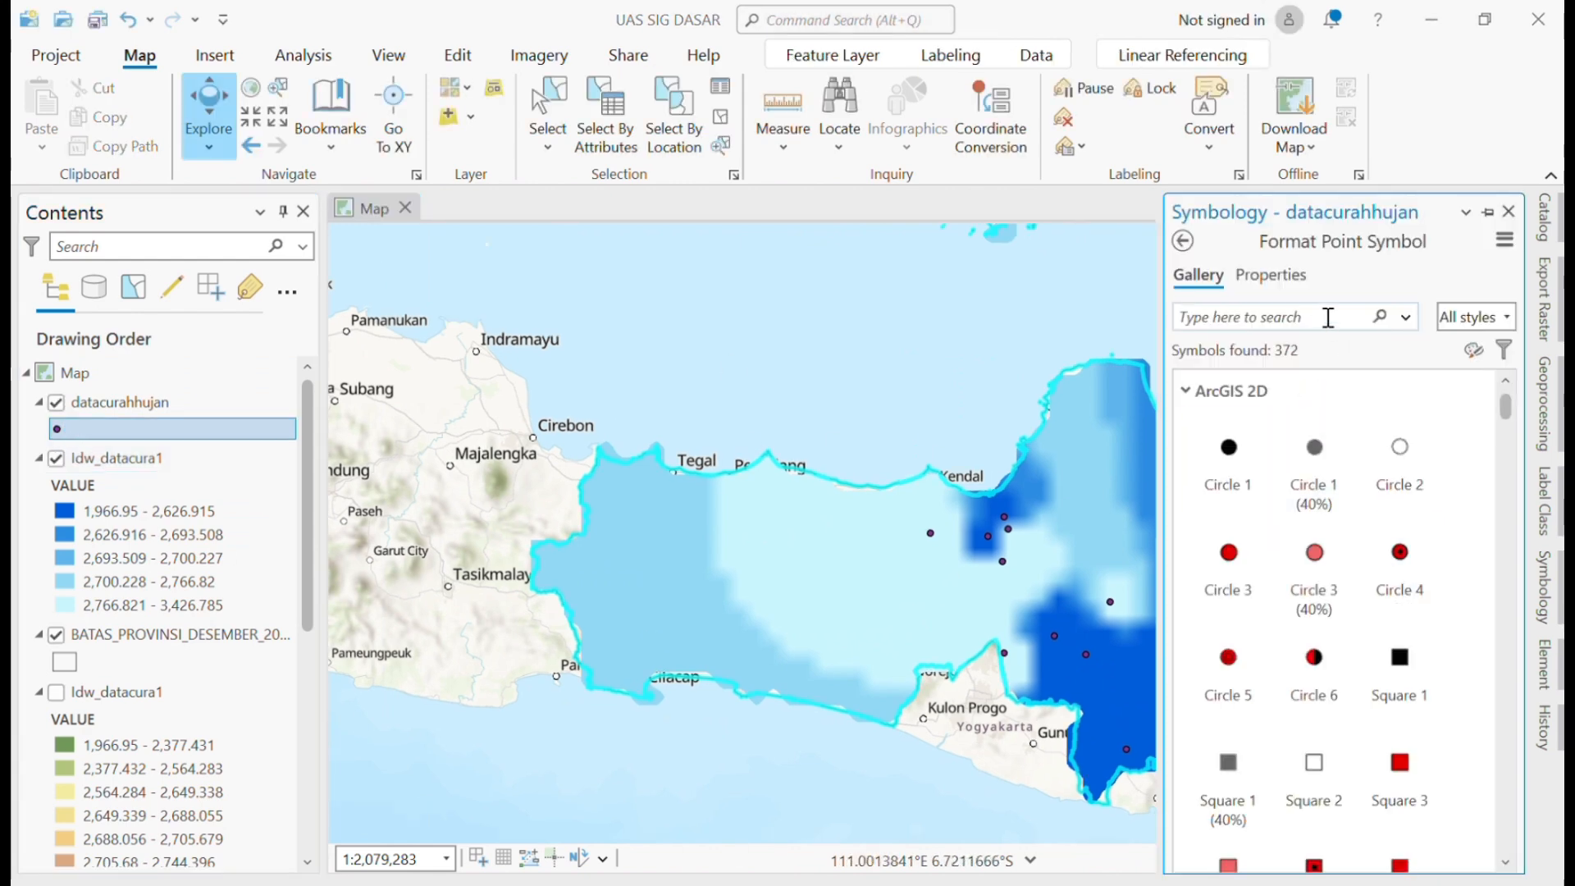
pyautogui.click(1328, 316)
pyautogui.write('tower')
pyautogui.scroll(-10, 1399, 575)
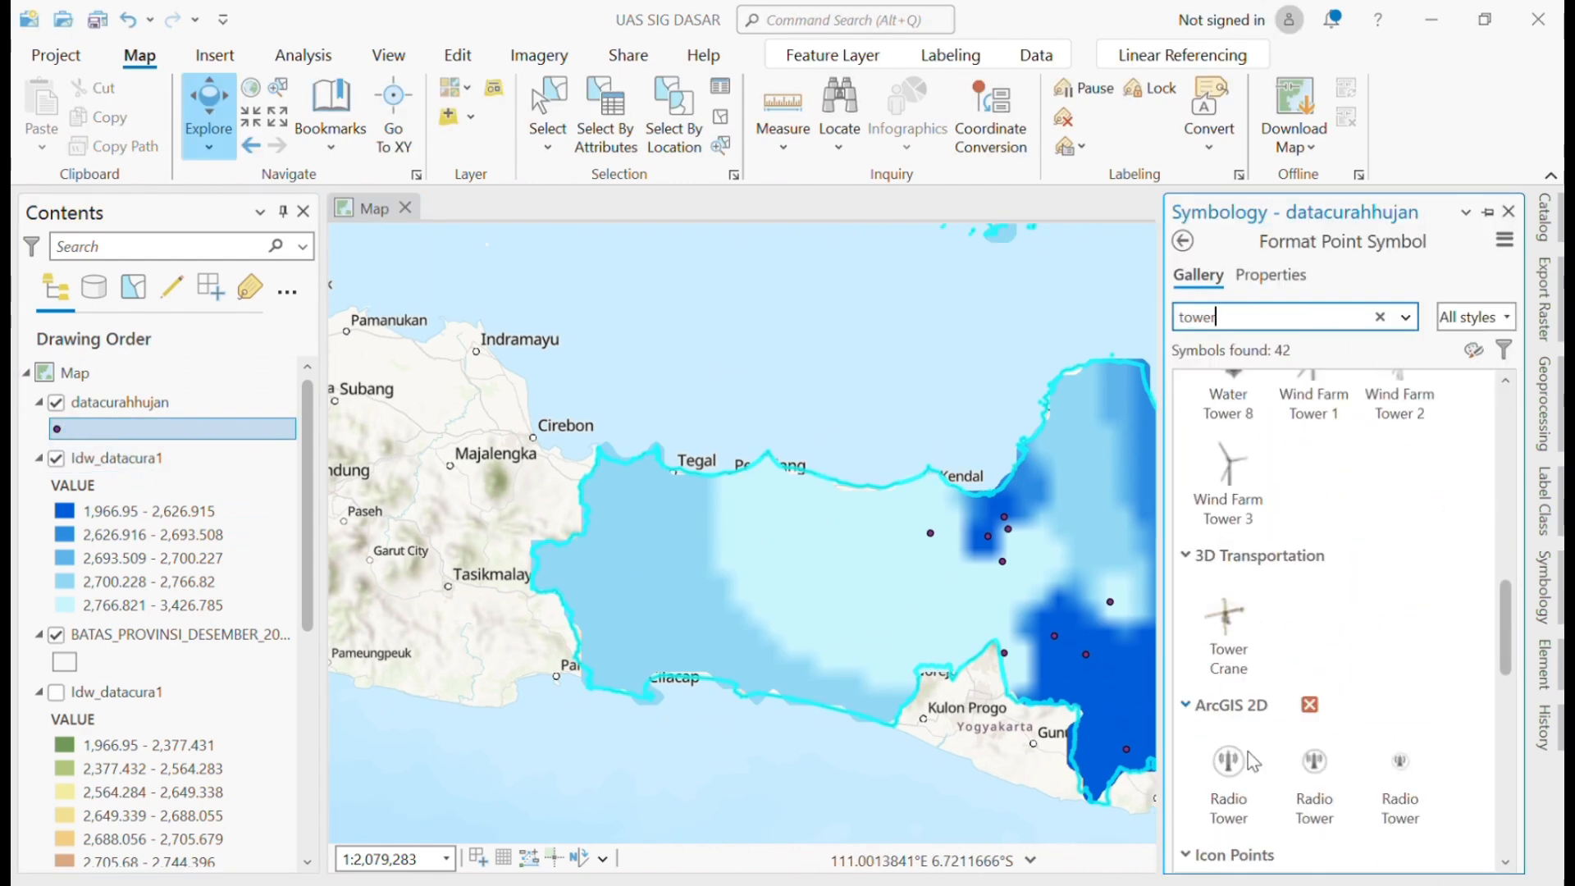
pyautogui.click(1228, 720)
pyautogui.click(1399, 719)
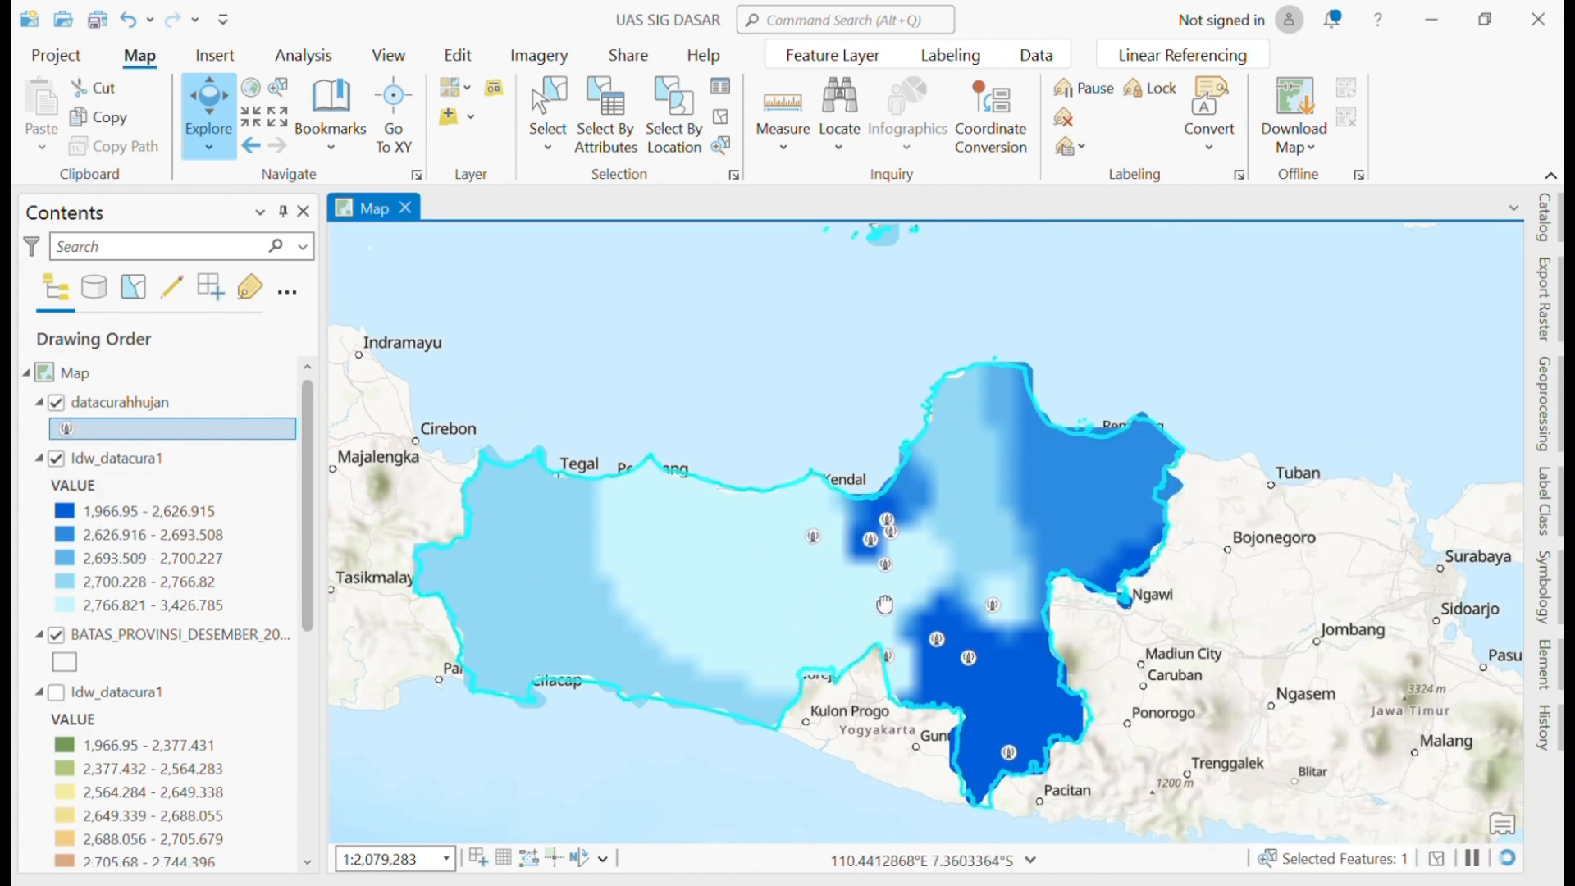